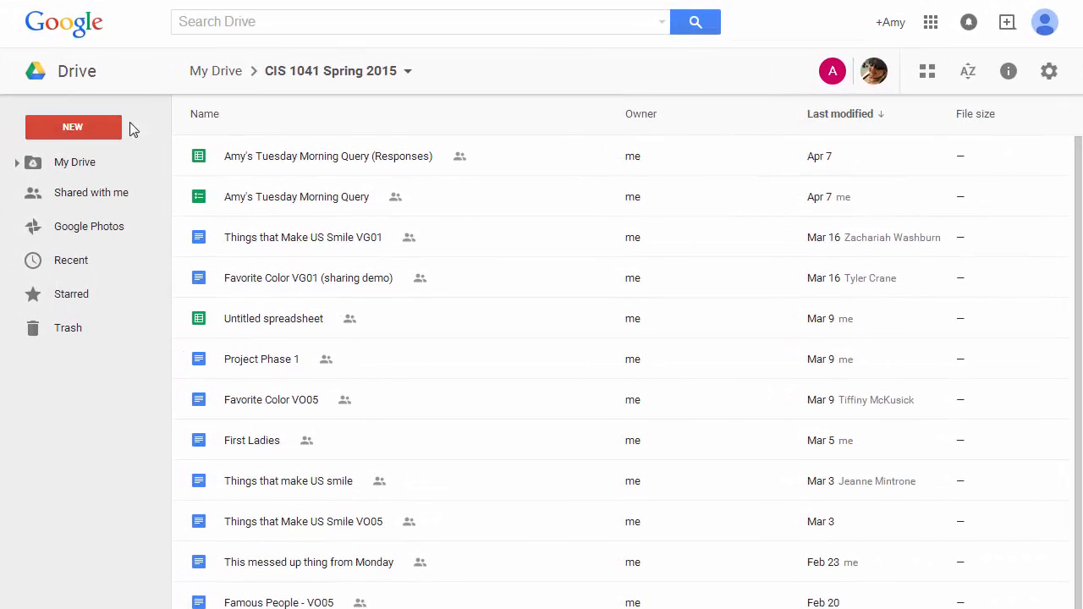
Create a new Google Form in the shared CIS 1041 Spring 2015 folder, accepting the folder's sharing permissions
click(88, 127)
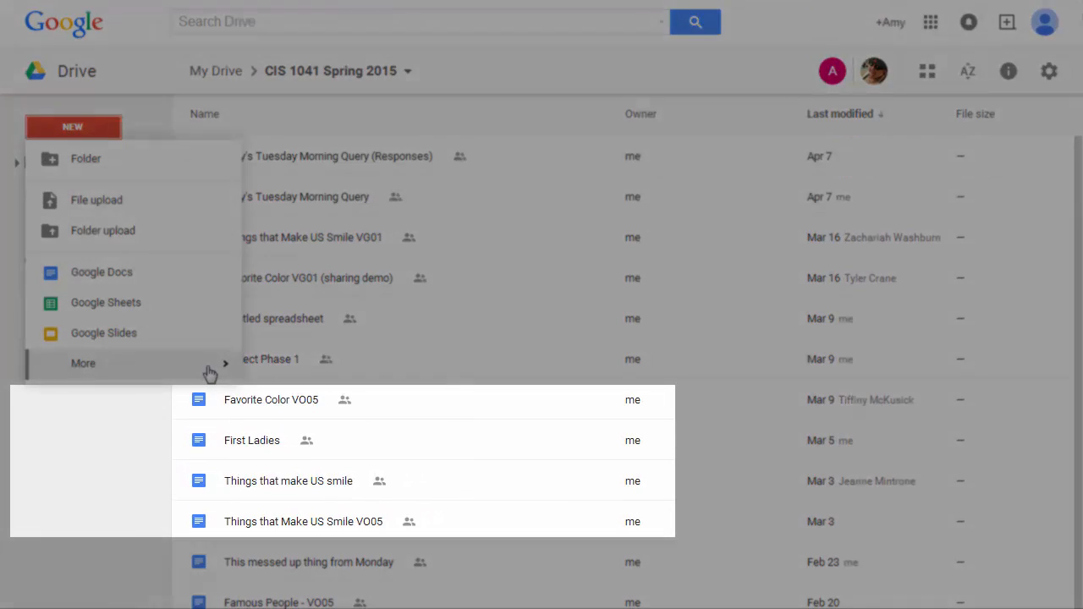
mouse_move(198, 370)
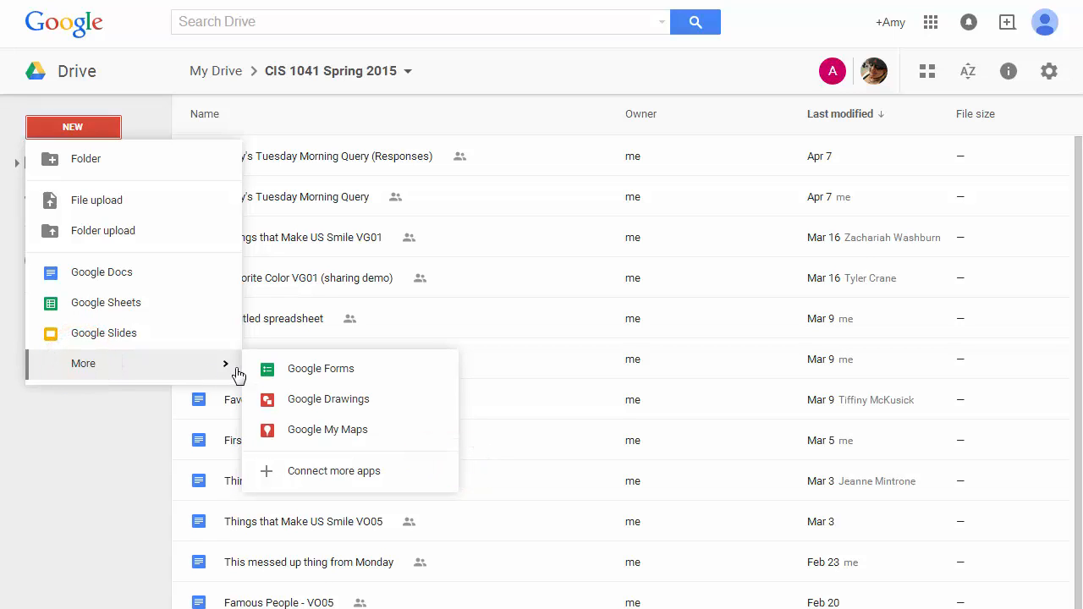
click(293, 373)
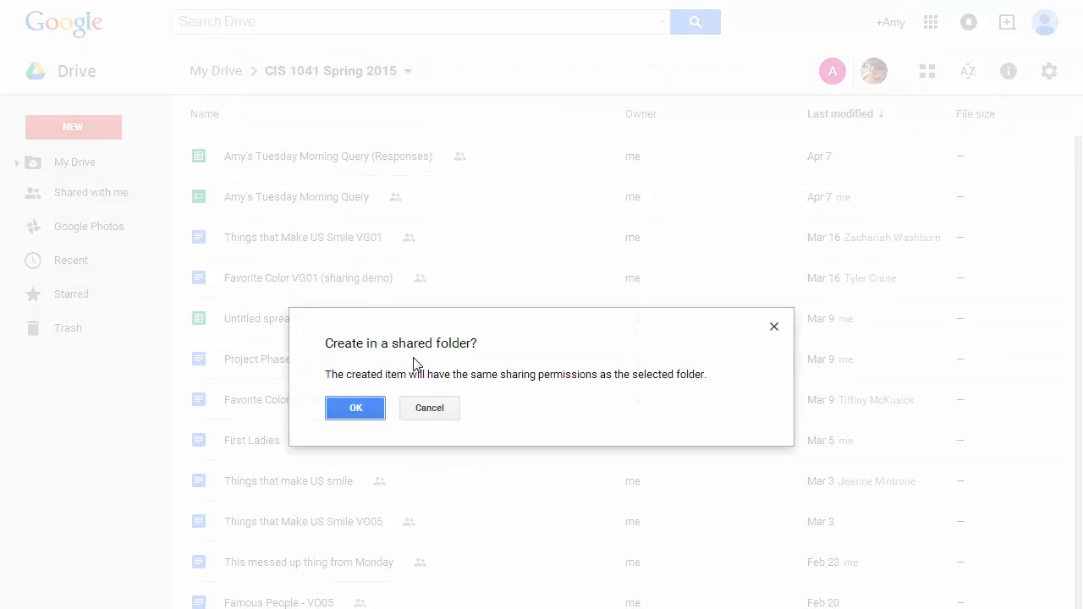
click(360, 407)
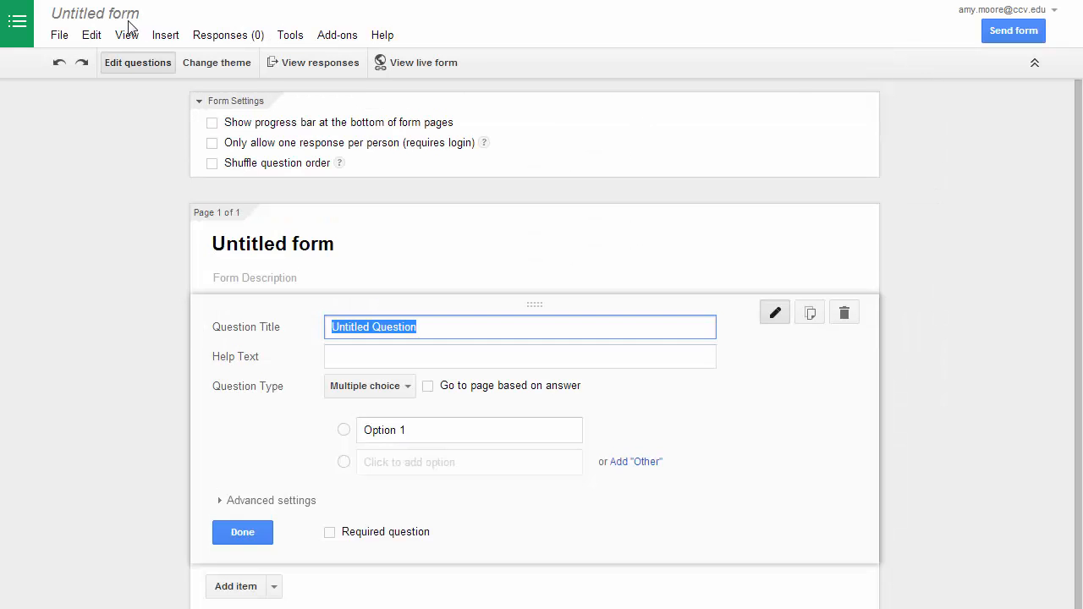
Rename the untitled form to the owner's first name in possessive form followed by "Class Survey"
click(126, 17)
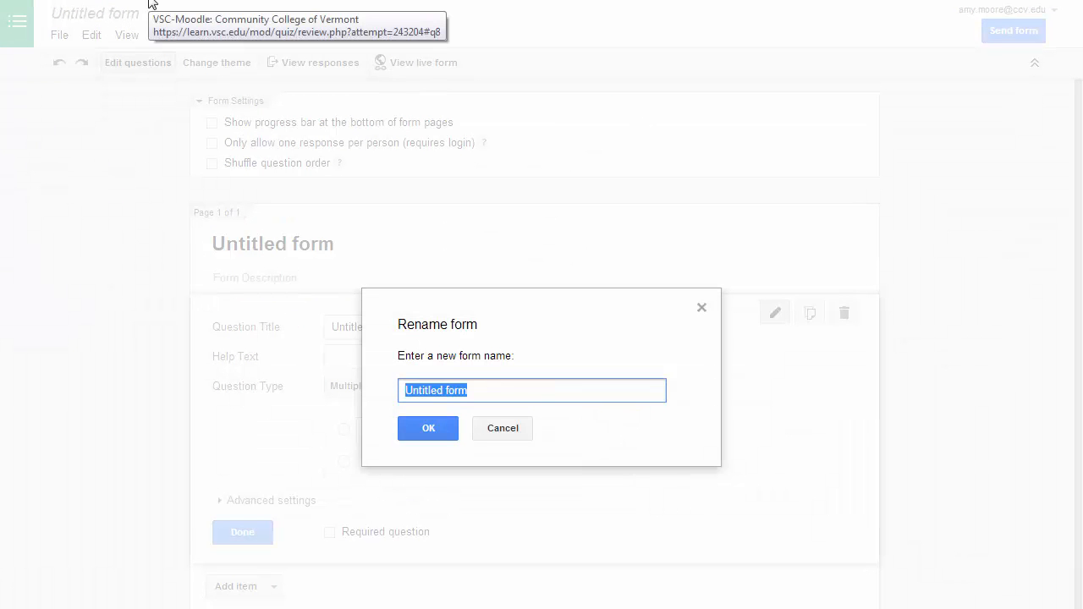
text(Amy's)
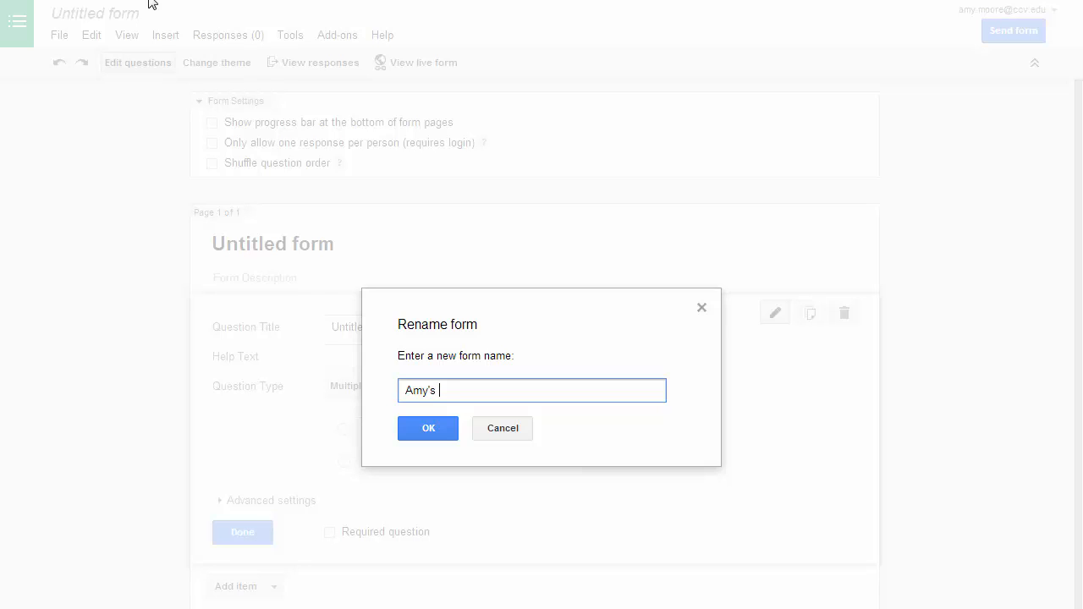
text(Class Survey)
key(Return)
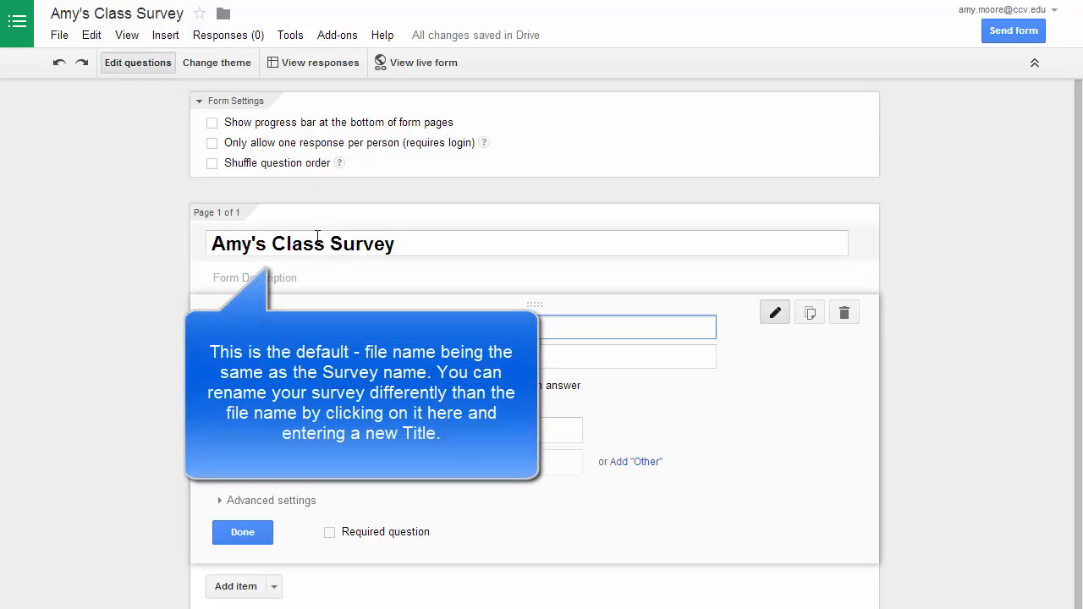
Enter the form description "Asking the class some basic information for fun and education."
click(278, 278)
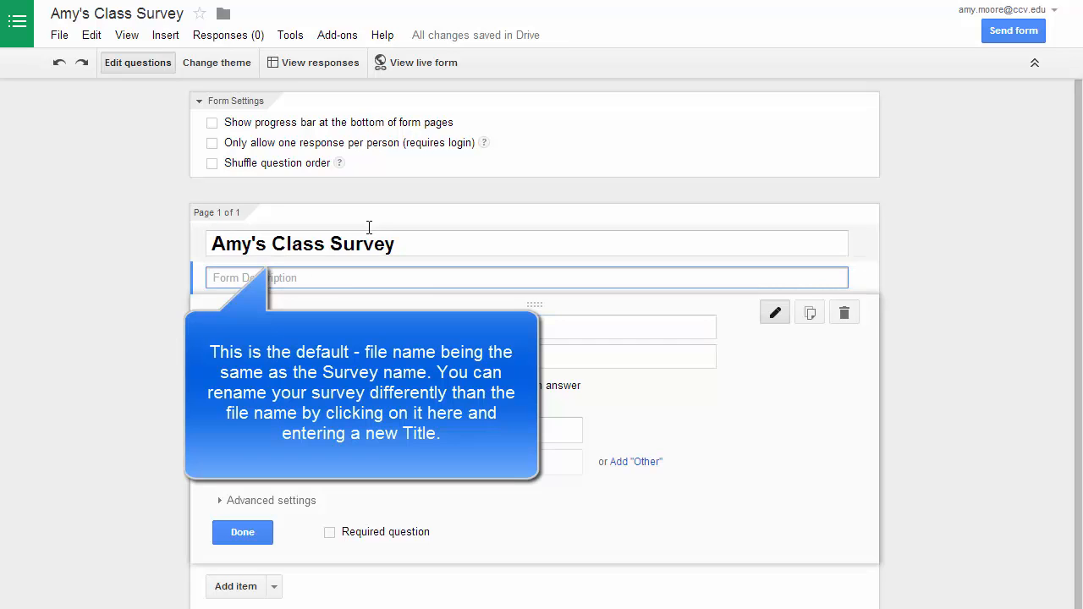
text(Asking the class some basic information for fun and education.)
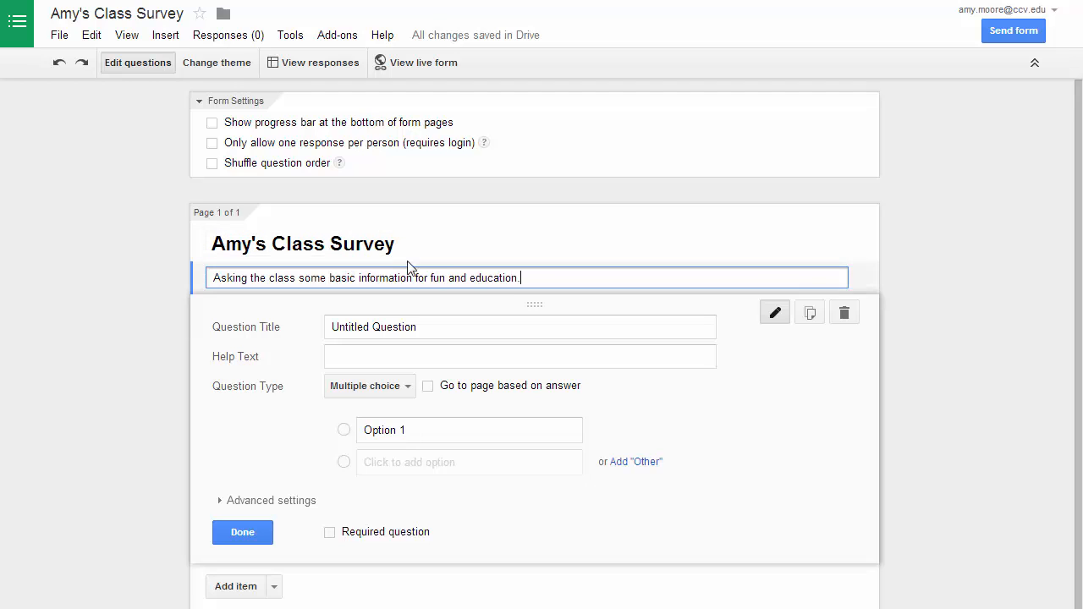
click(551, 244)
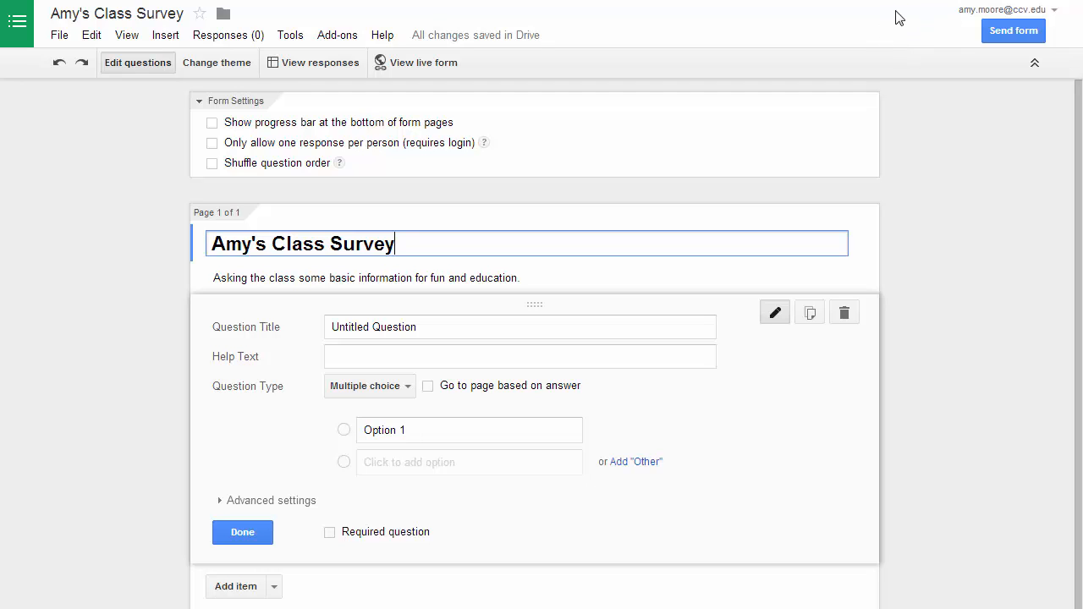
Preview the live version of the form and return to the form editor
click(60, 35)
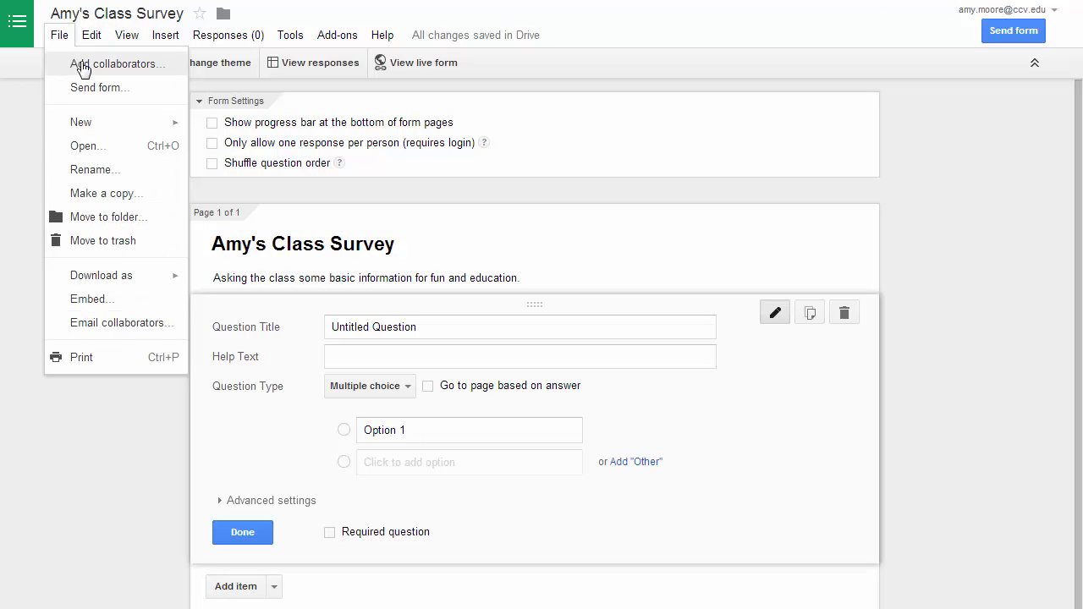
mouse_move(86, 39)
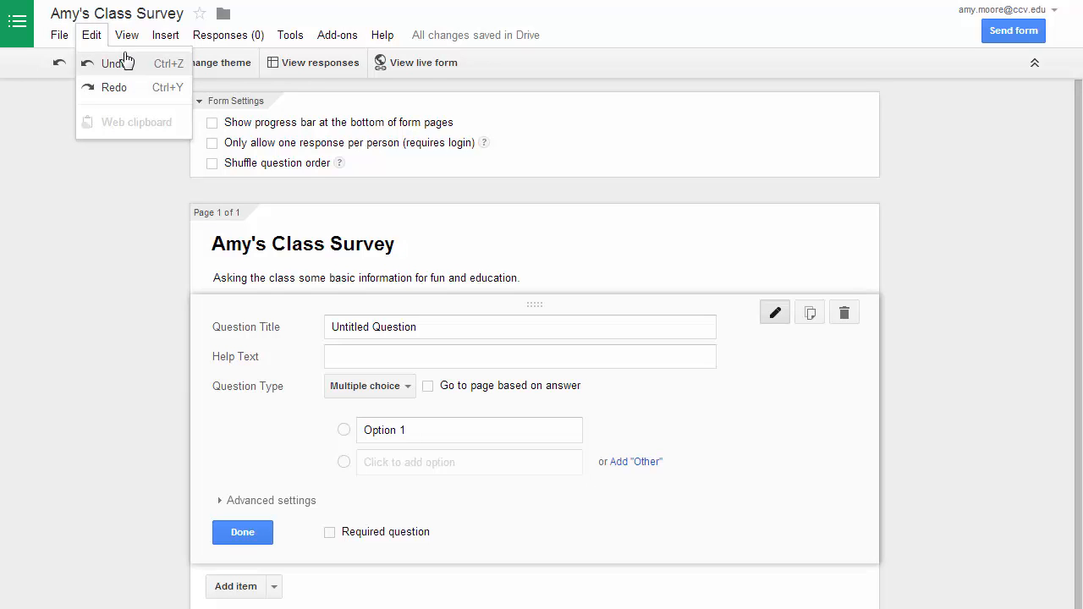
mouse_move(125, 39)
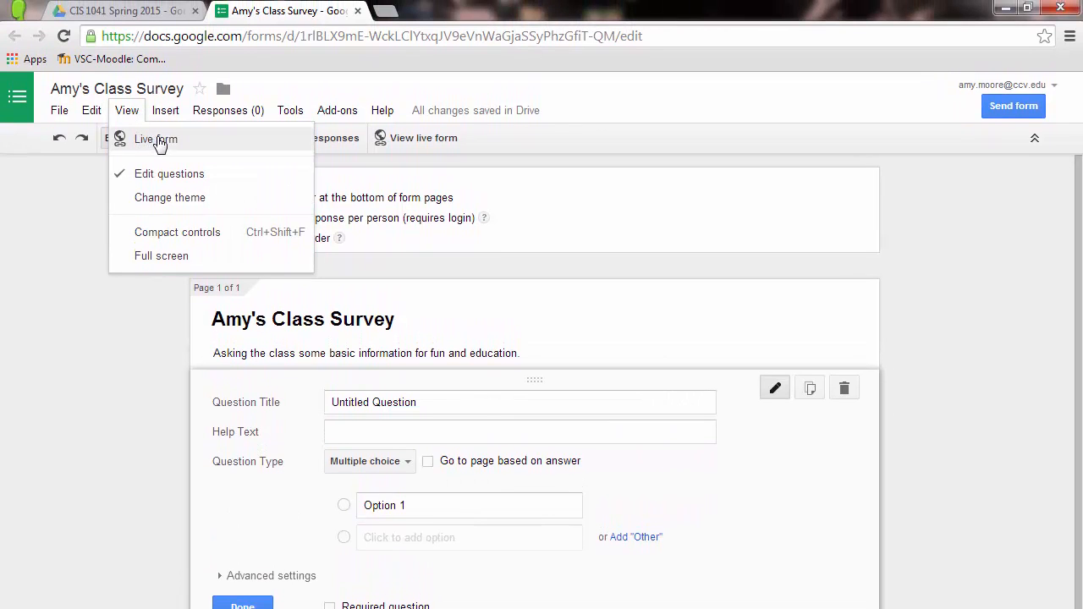
click(162, 140)
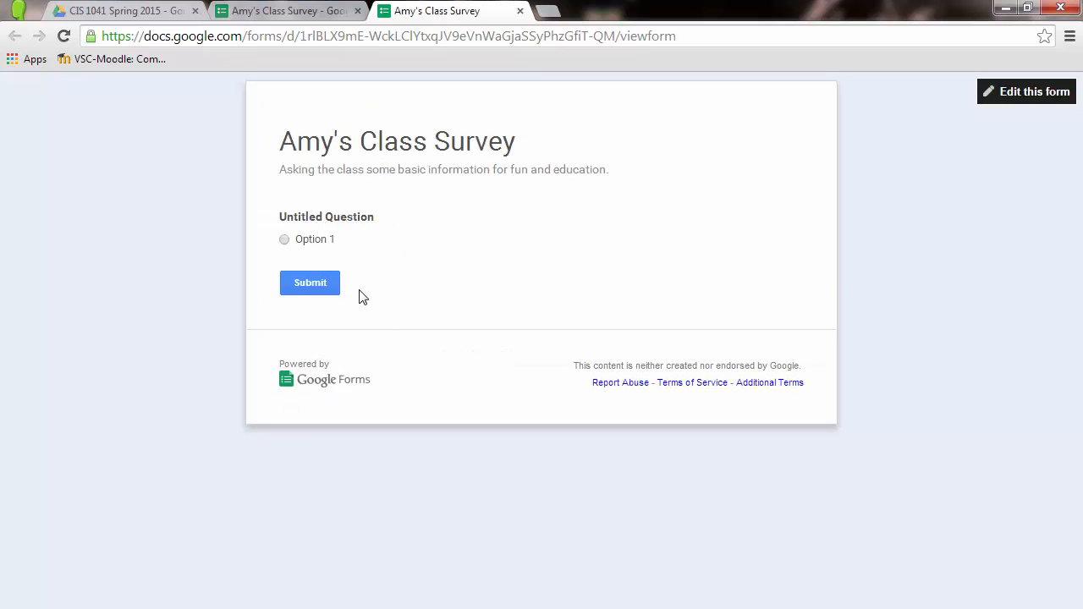
click(520, 11)
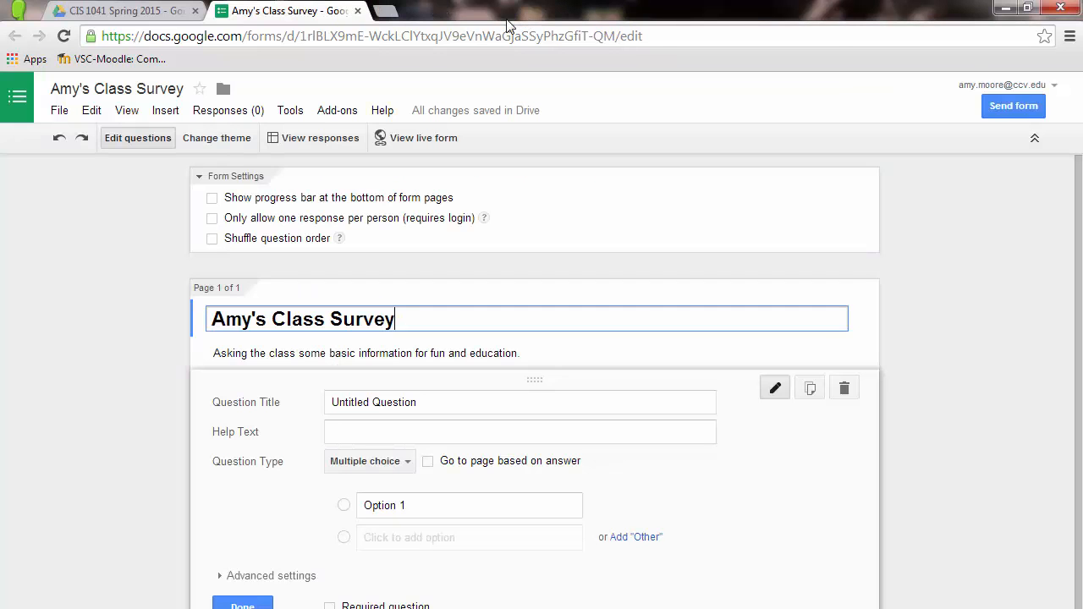
Set the form's response destination to a new spreadsheet with the suggested name and create it
click(127, 111)
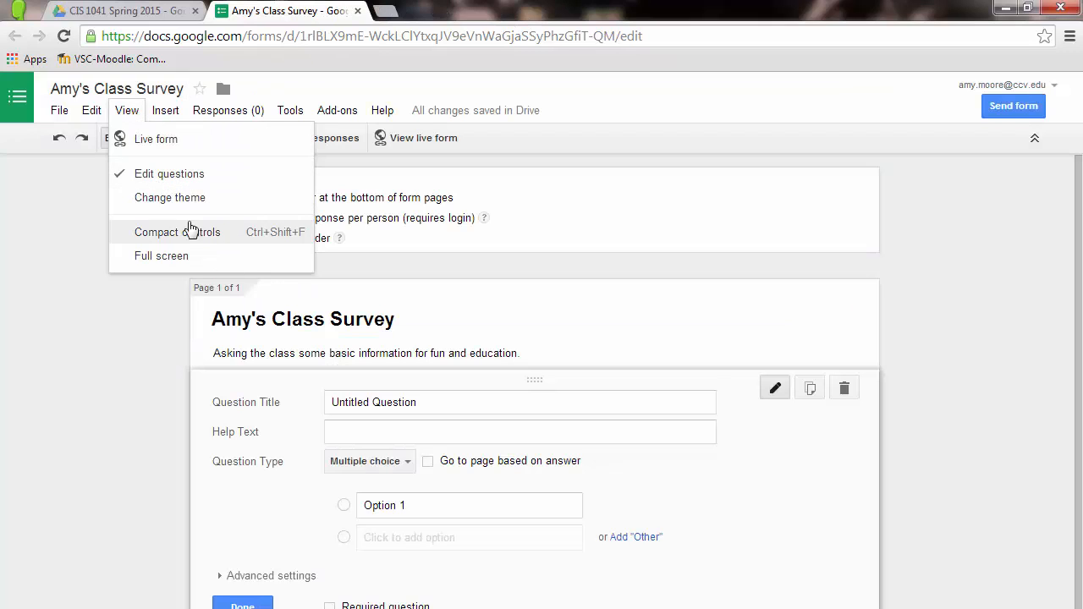
mouse_move(166, 111)
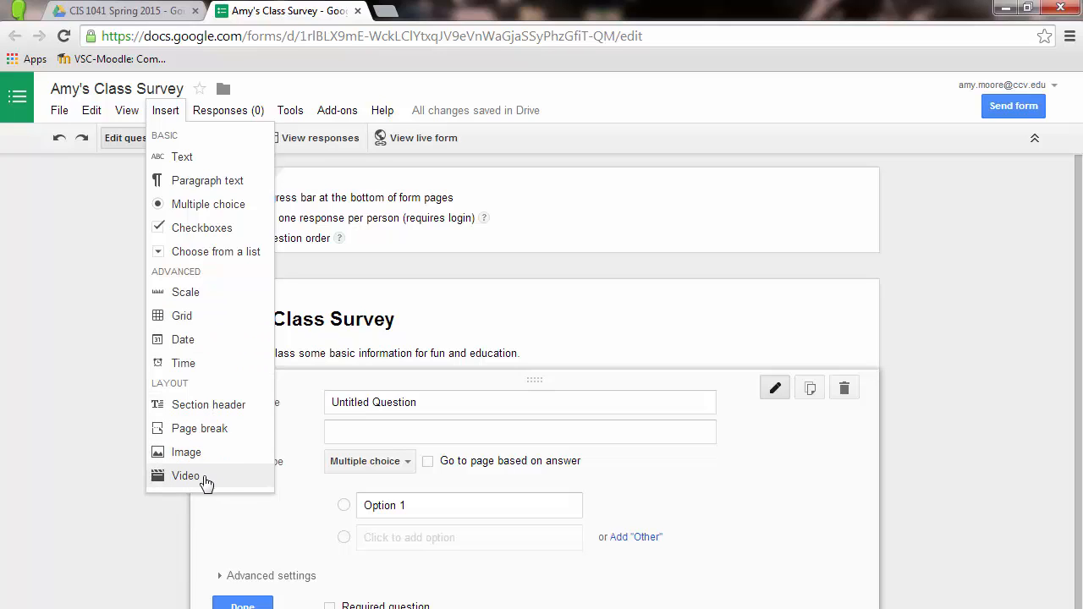
mouse_move(227, 110)
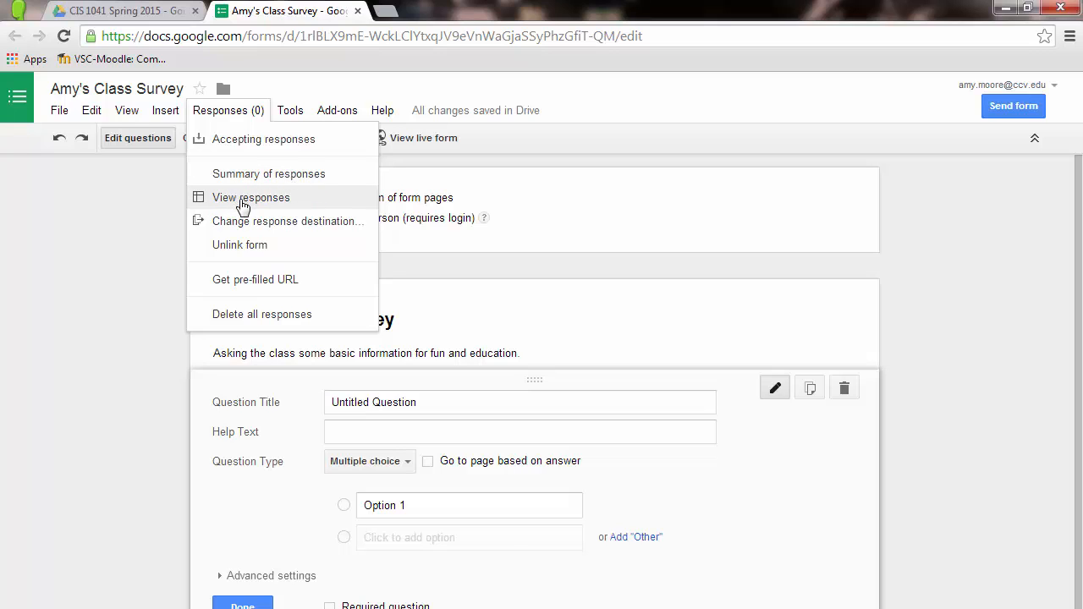
click(303, 227)
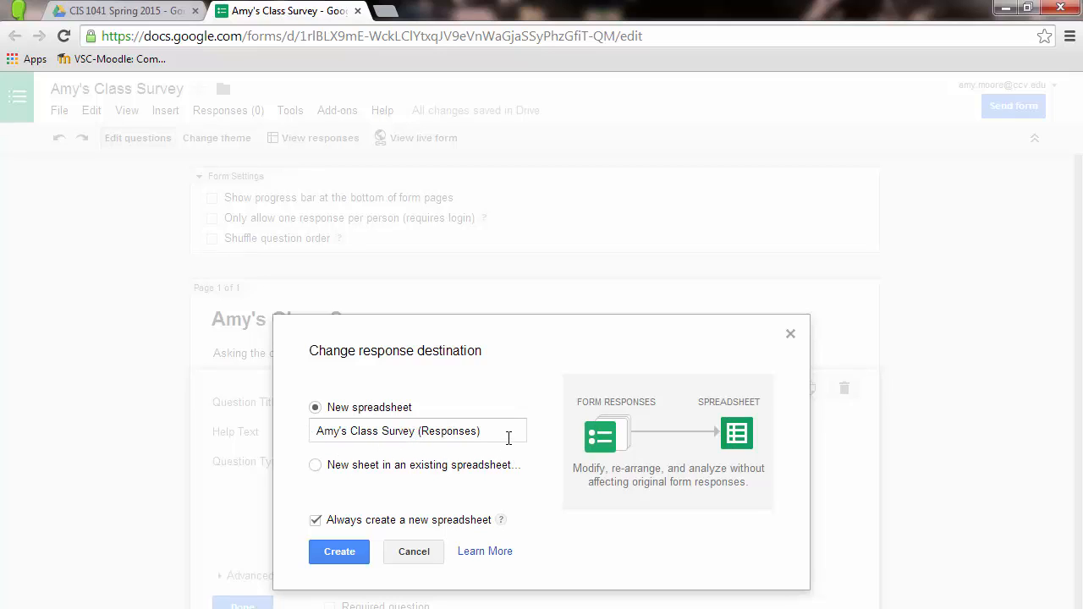
click(343, 554)
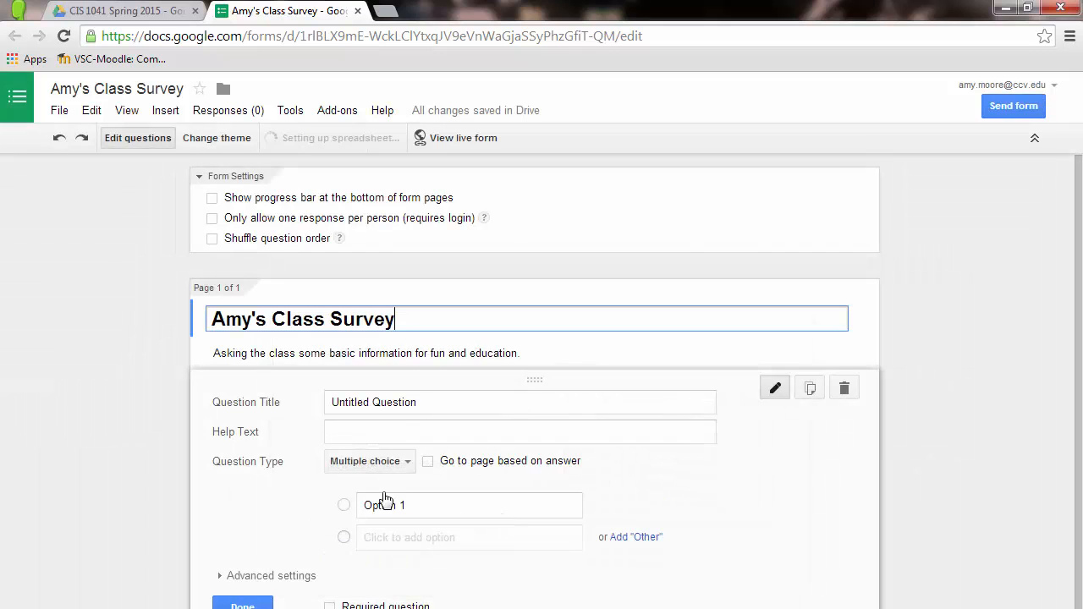
click(228, 110)
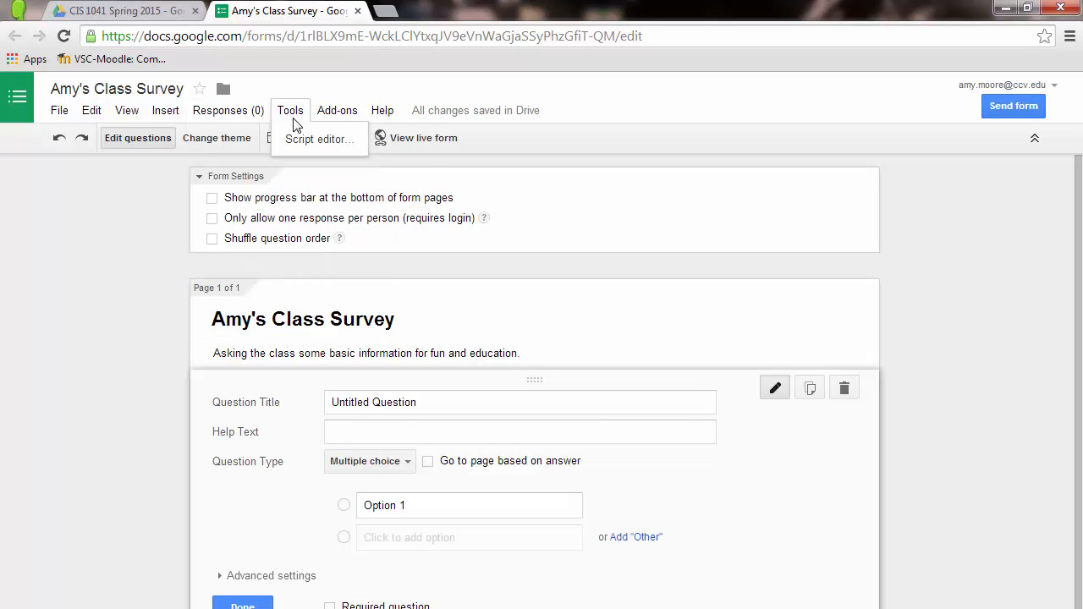
mouse_move(345, 125)
click(952, 292)
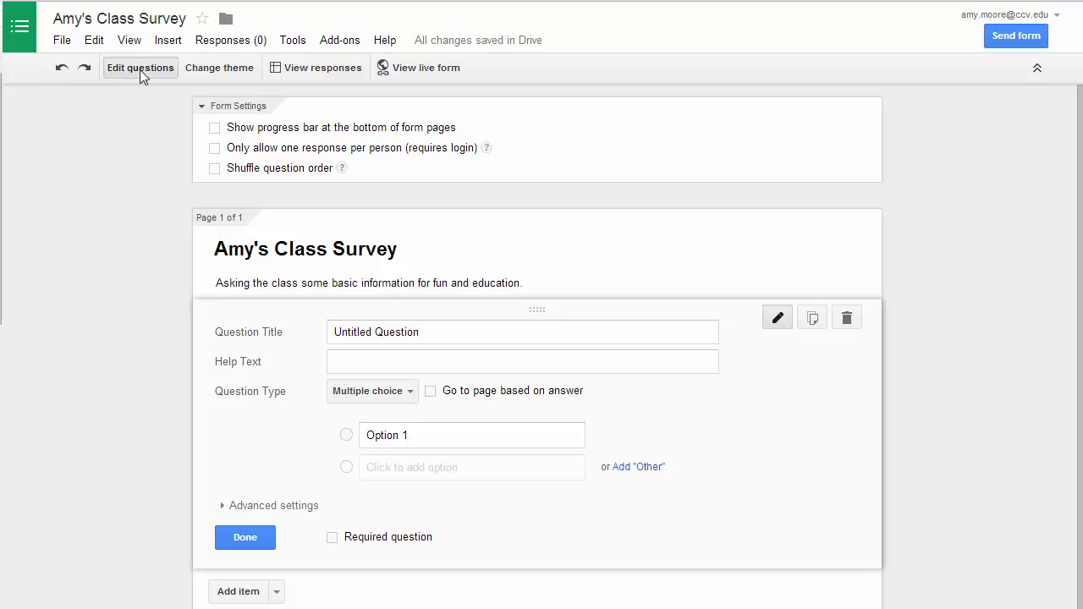
Customize the Basic theme by adding the orange skateboarding illustration from the Sports and games images as the header image
click(223, 68)
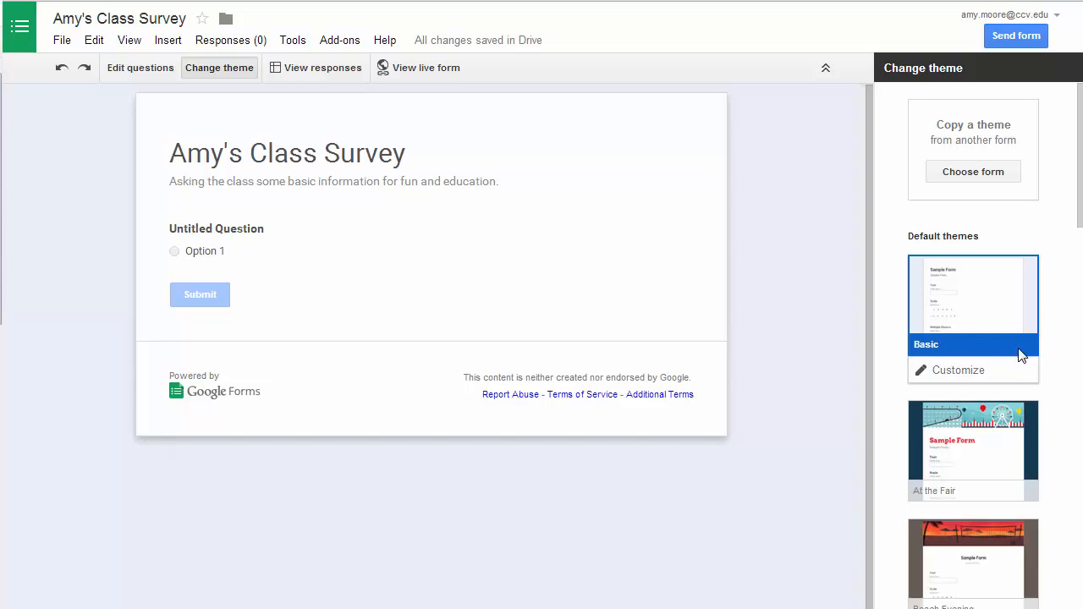
click(973, 371)
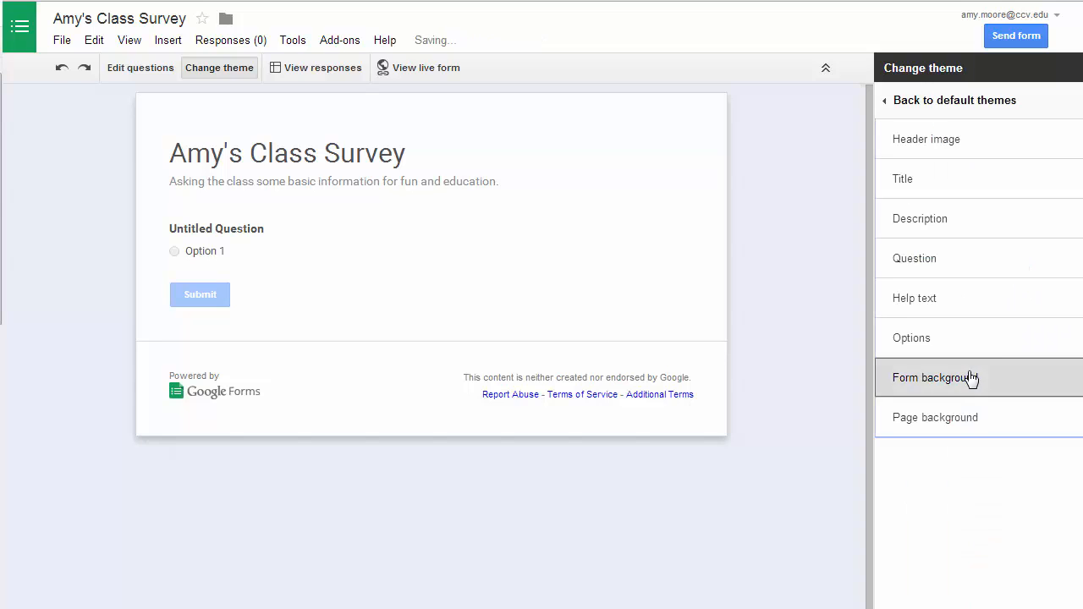
click(941, 149)
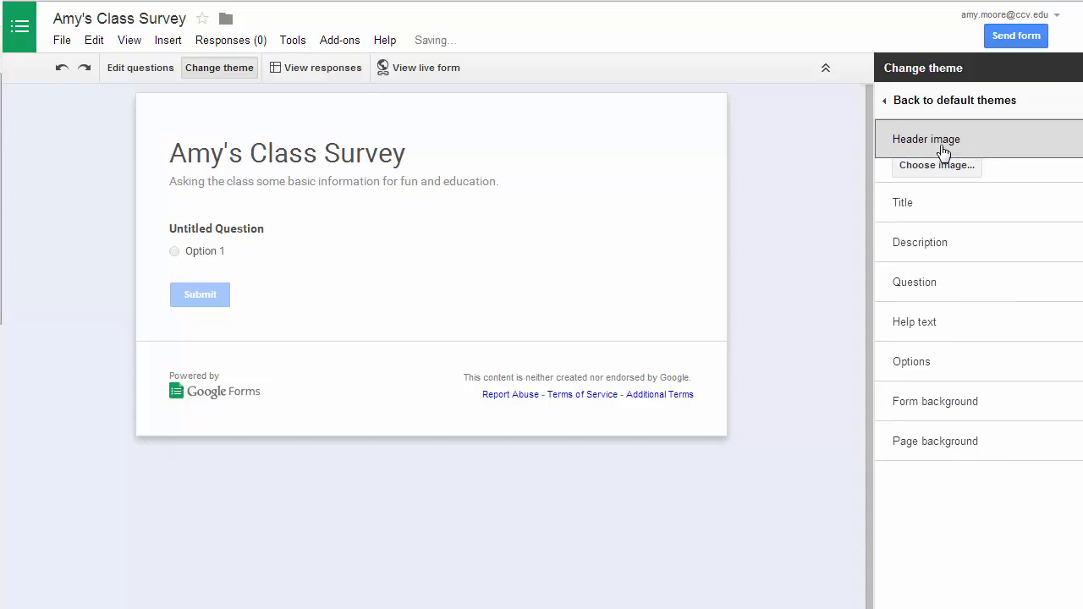
click(939, 177)
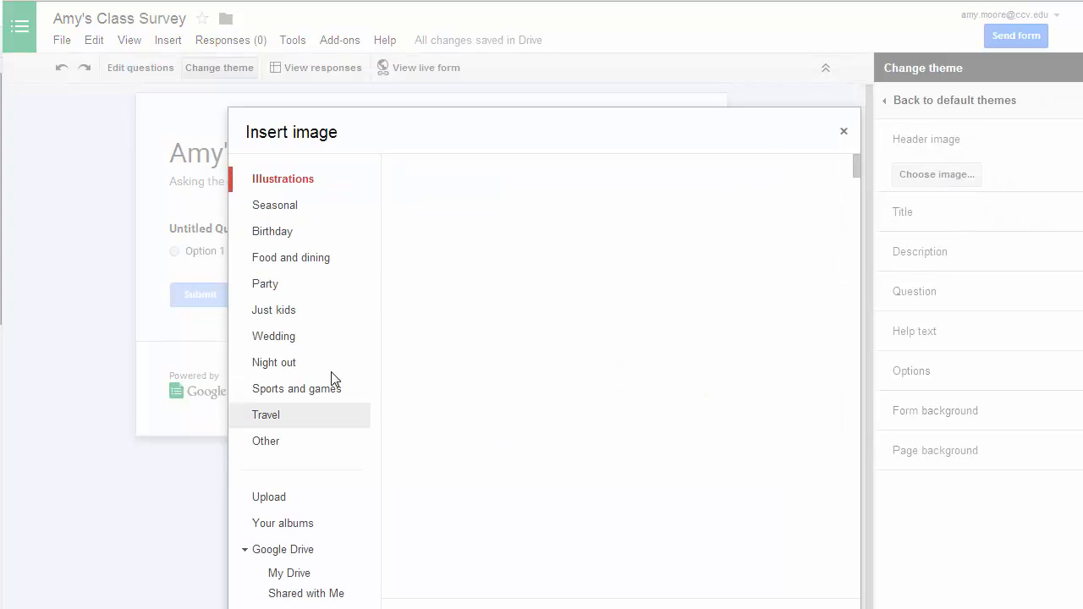
click(277, 392)
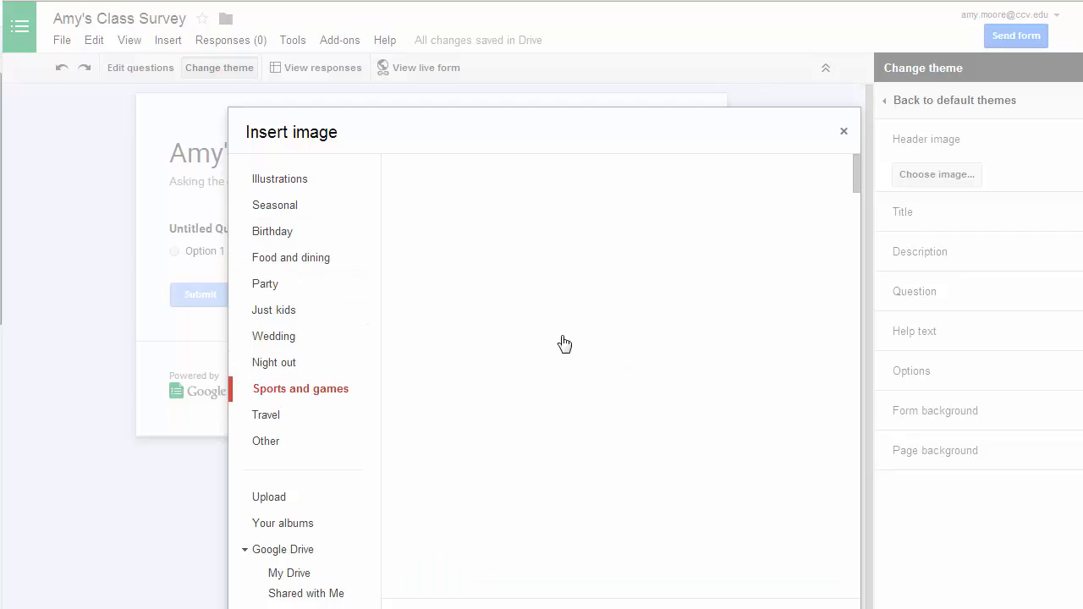
drag(854, 186, 853, 512)
click(738, 355)
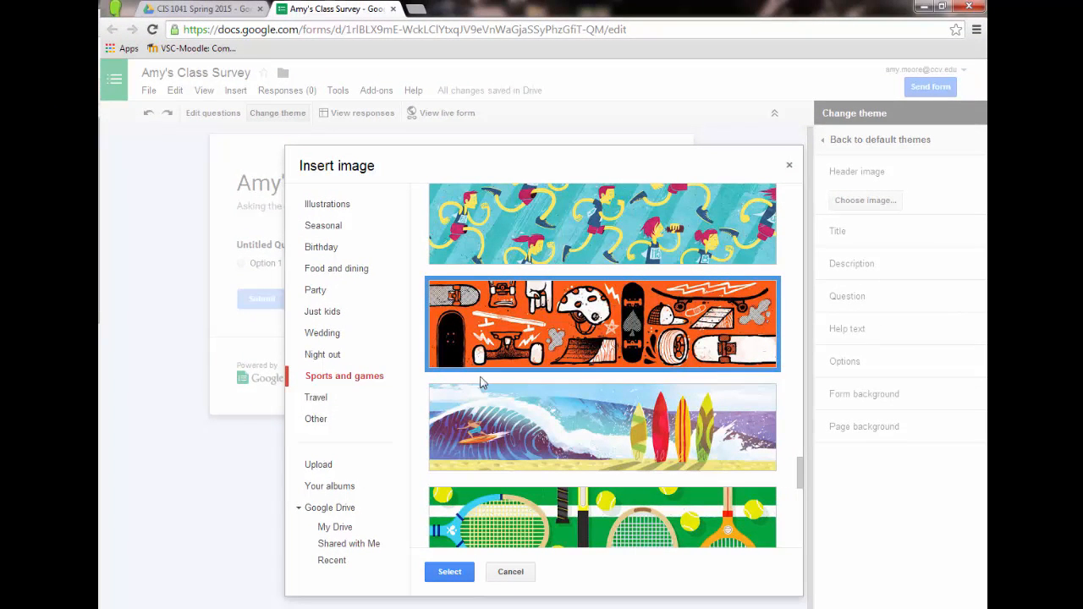
click(449, 573)
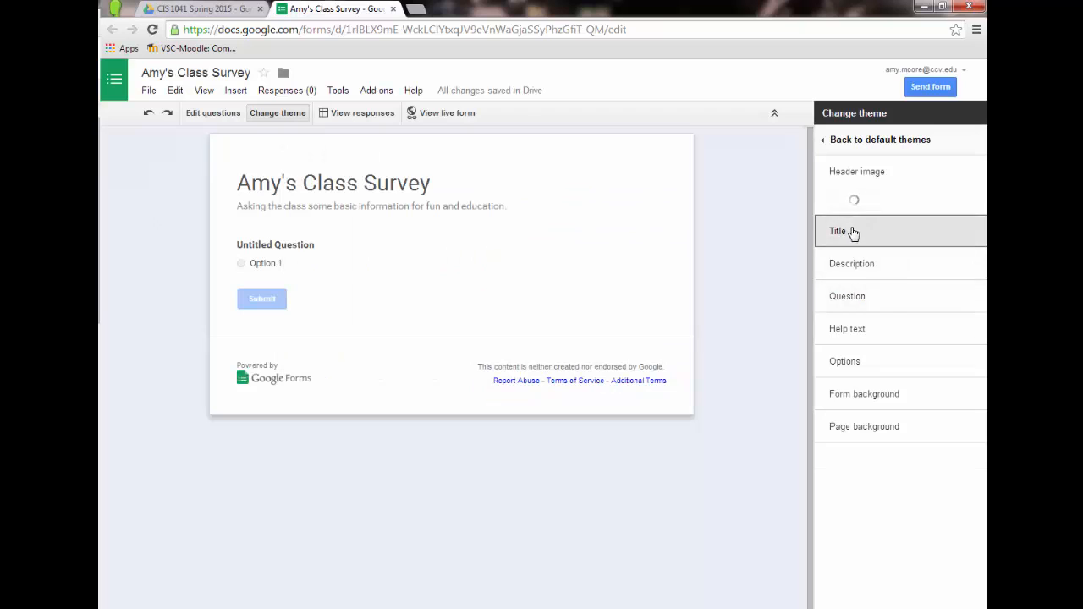
Set the font of the form title to Rock Salt in the theme customization
click(863, 325)
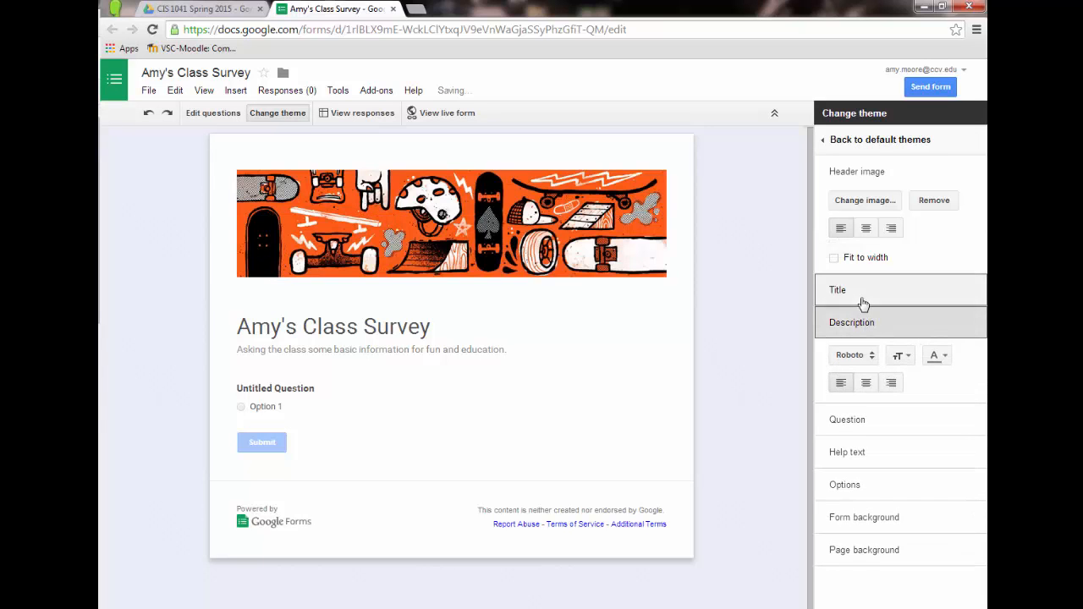
click(863, 303)
click(869, 330)
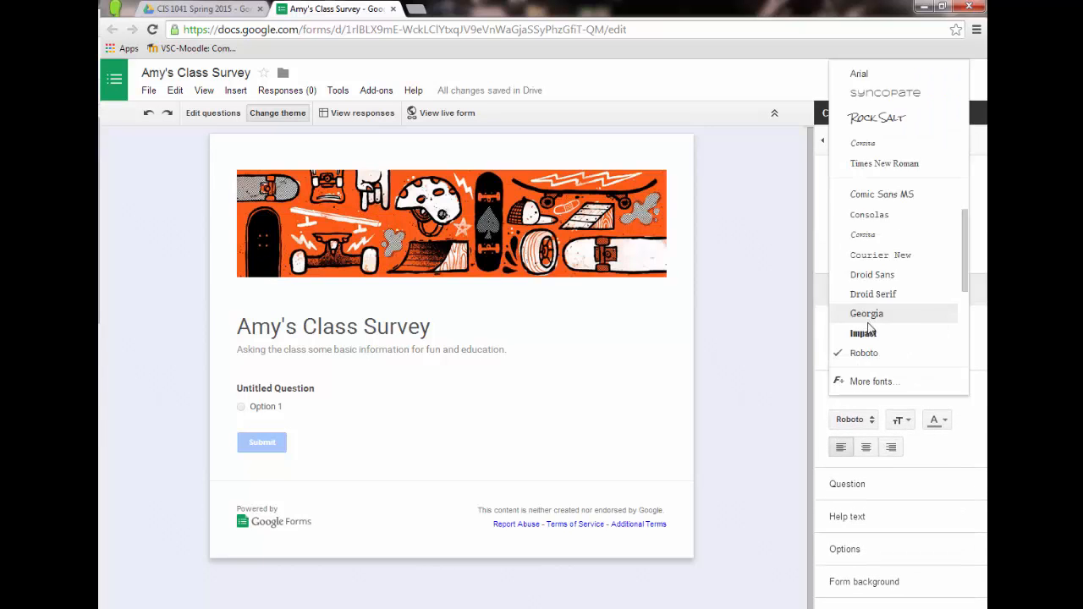
click(869, 318)
click(872, 325)
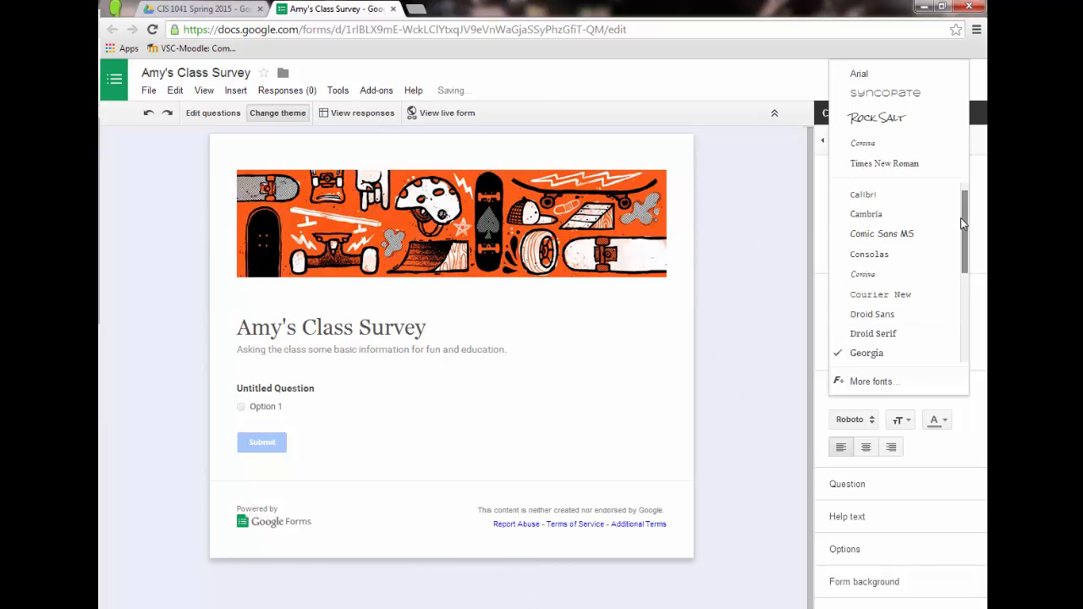
scroll(931, 186, up, 1)
click(895, 125)
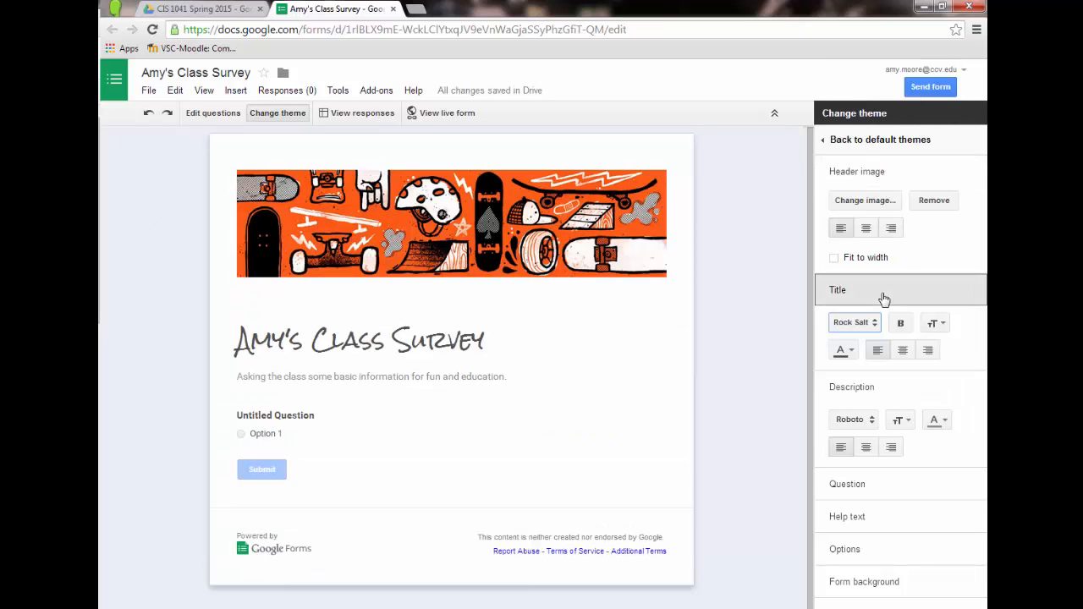
Check the available text sizes for the form title and make the title bold
click(935, 324)
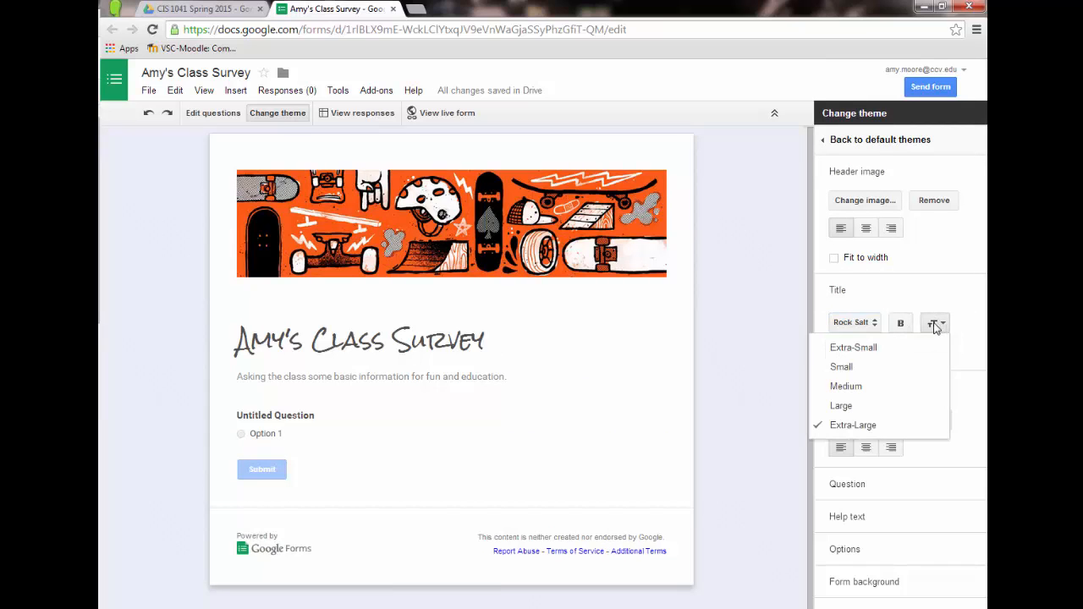
click(937, 323)
click(901, 323)
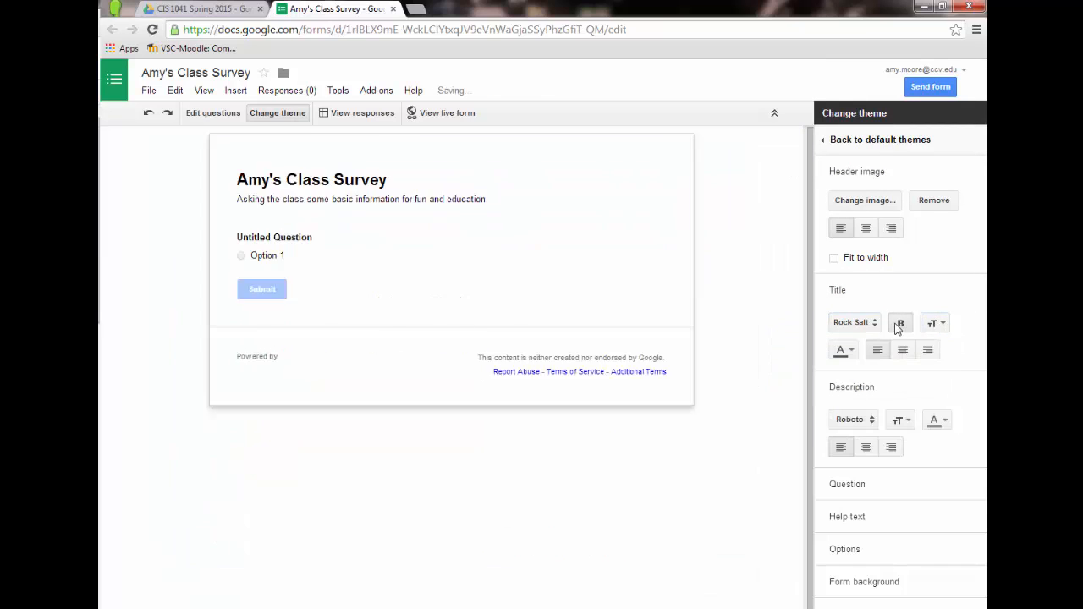
Set the form title's text color to orange and check the formatting choices for question, help text and options
click(846, 352)
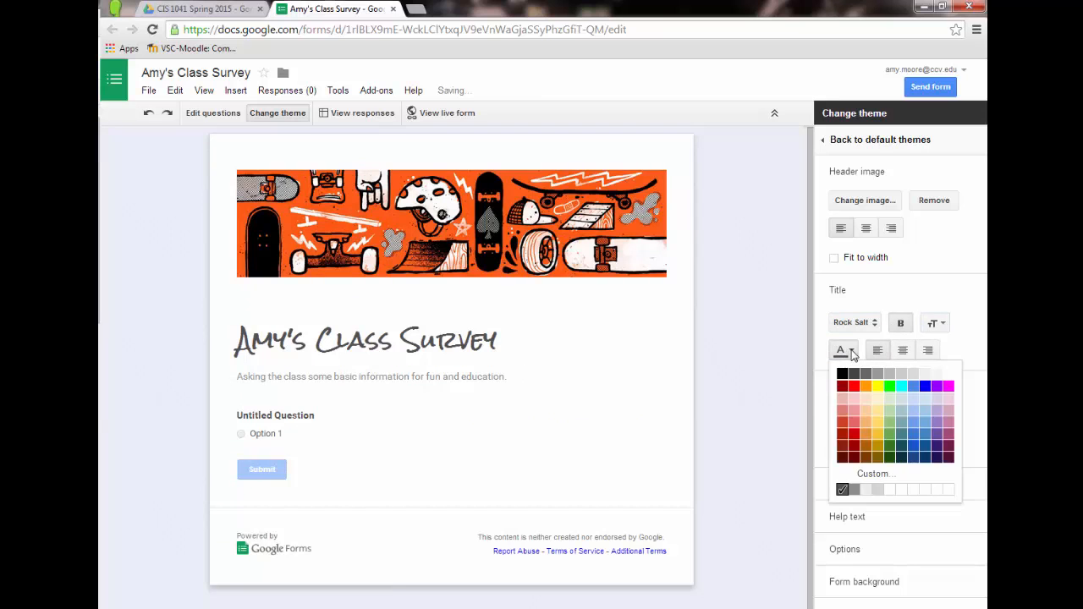
click(866, 389)
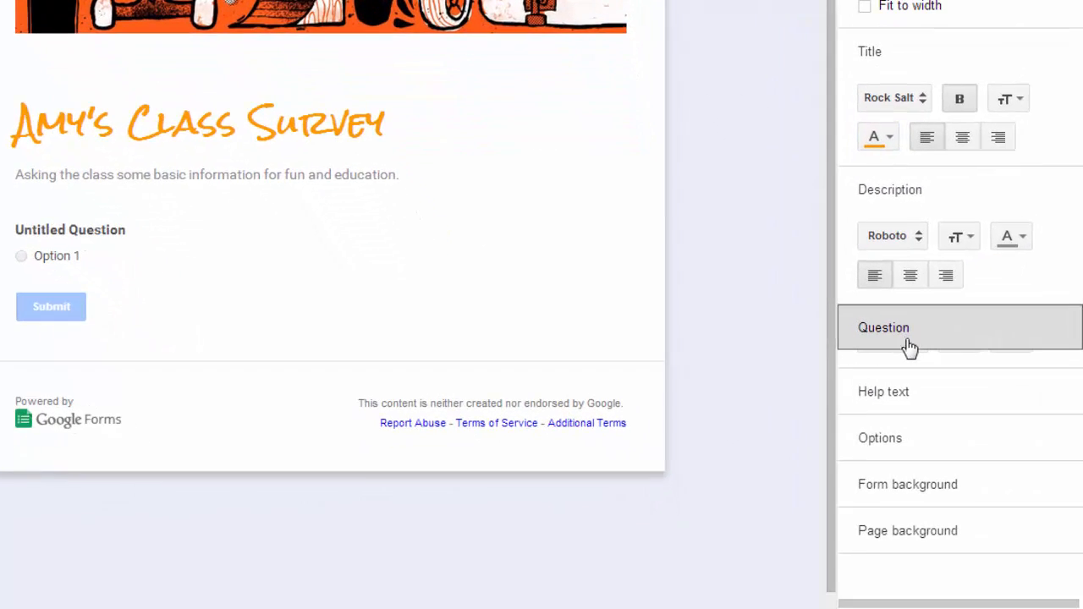
click(856, 489)
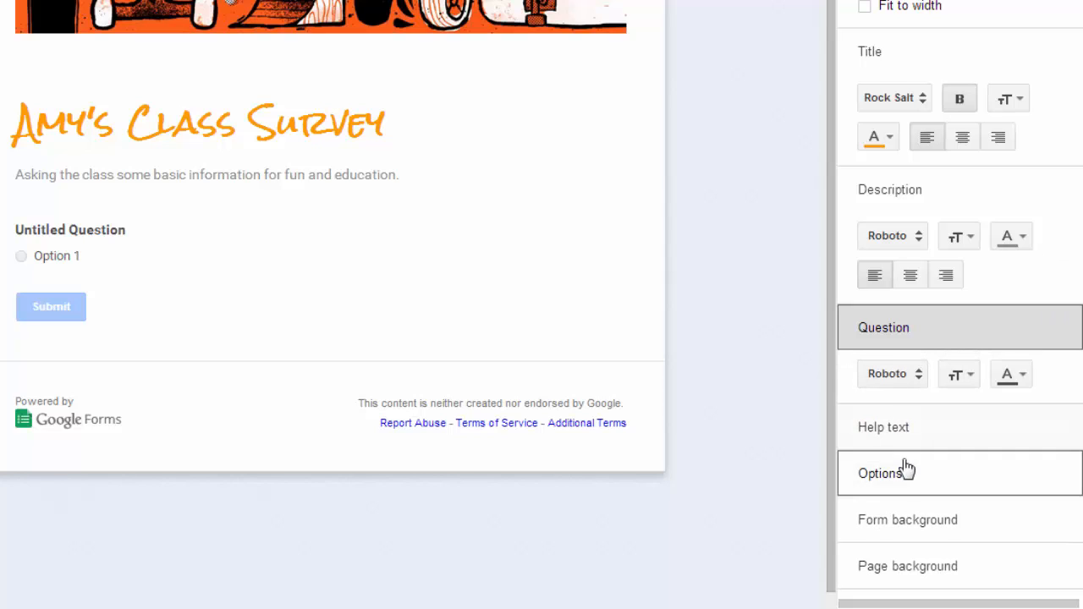
click(885, 326)
click(880, 380)
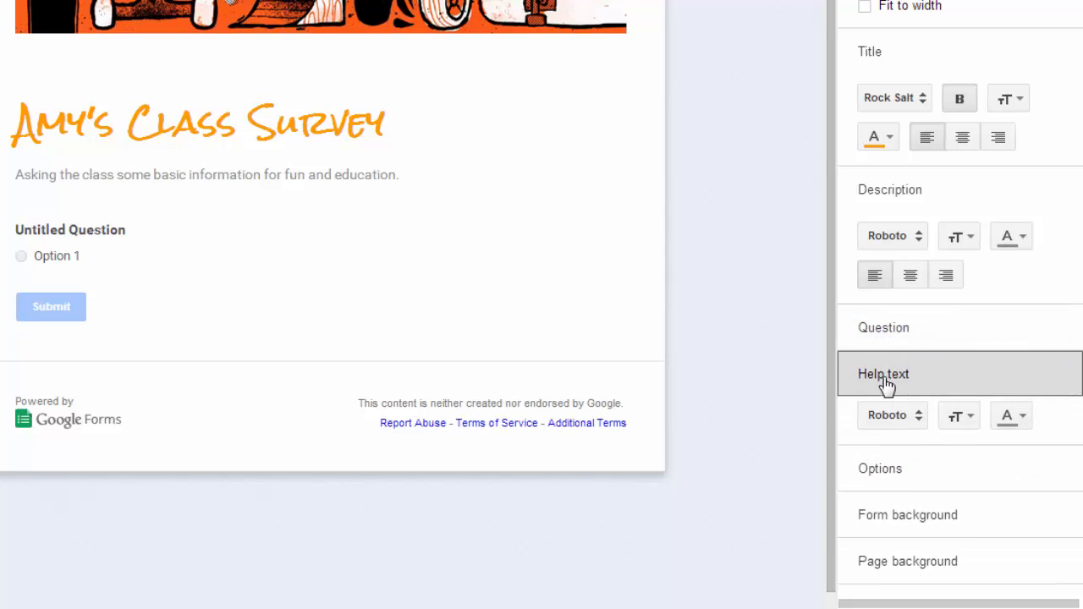
click(887, 382)
click(887, 427)
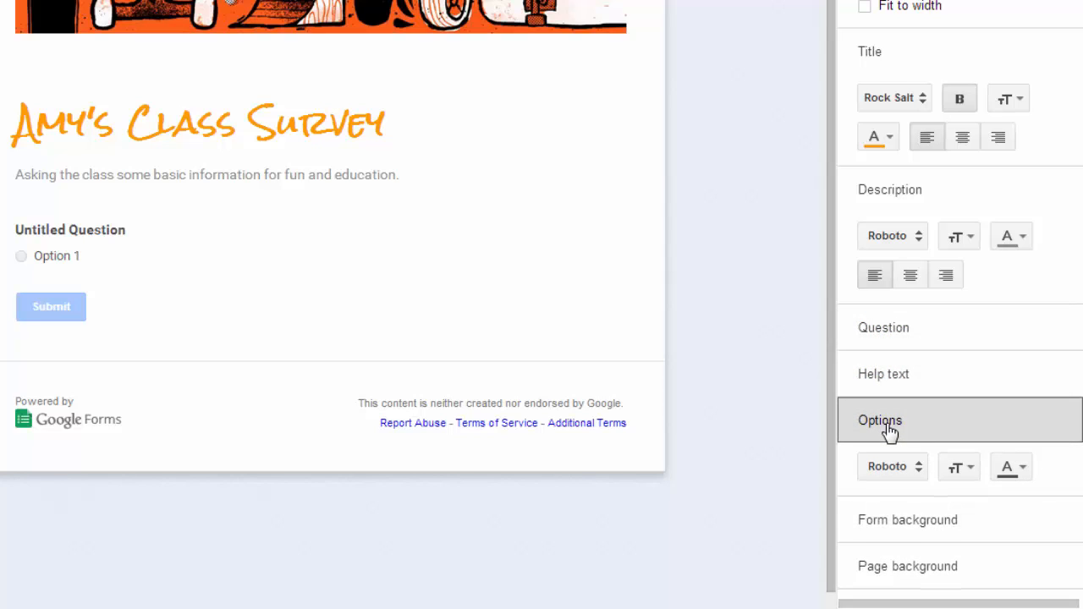
click(889, 431)
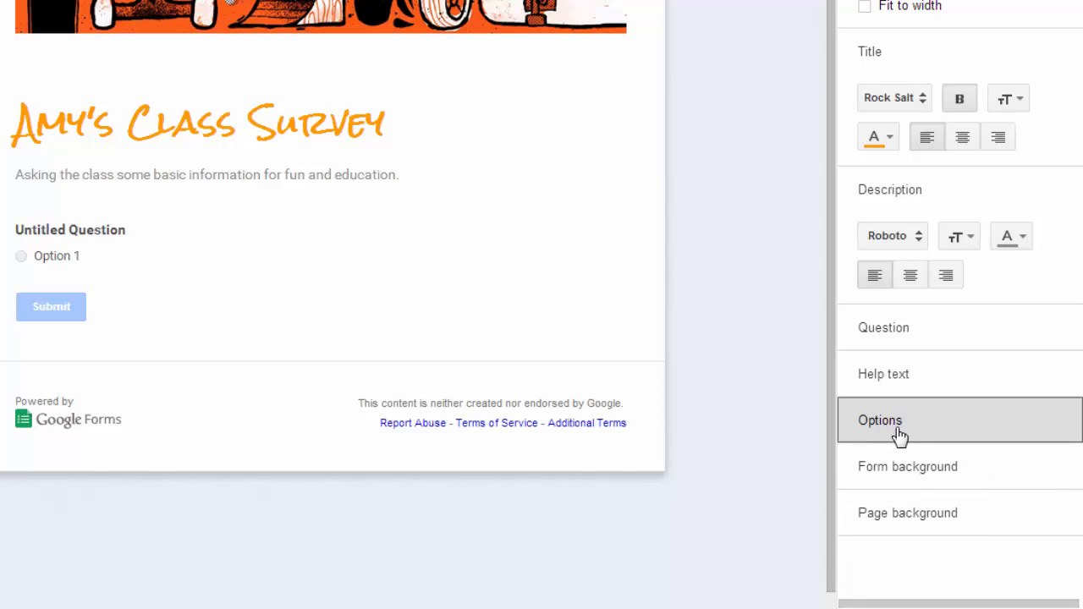
Try a light yellow for the form background and replace it with the paler yellow shade one row above
click(886, 484)
click(888, 516)
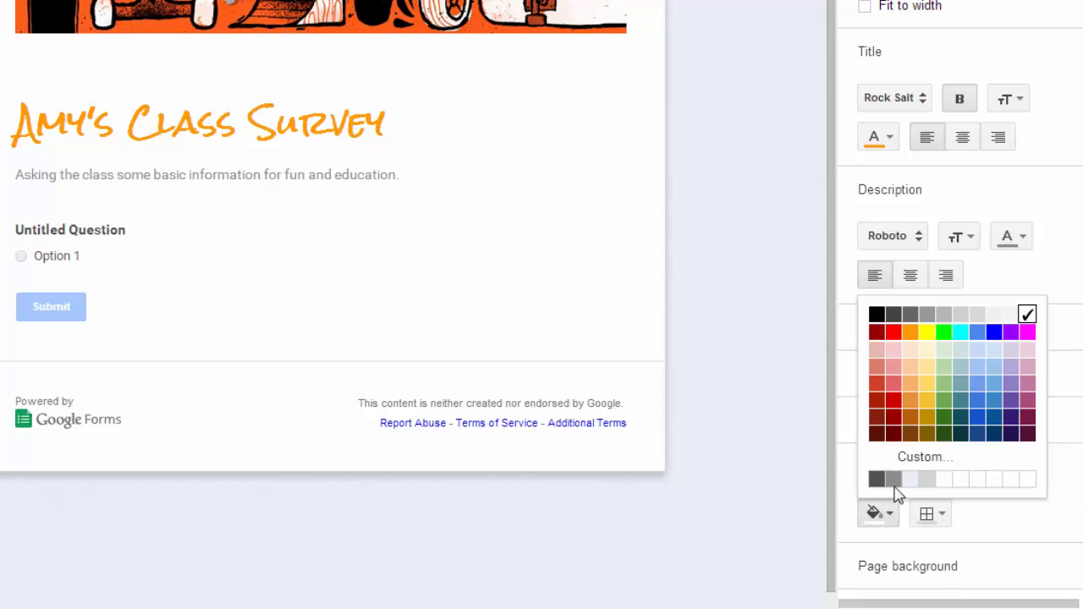
click(927, 366)
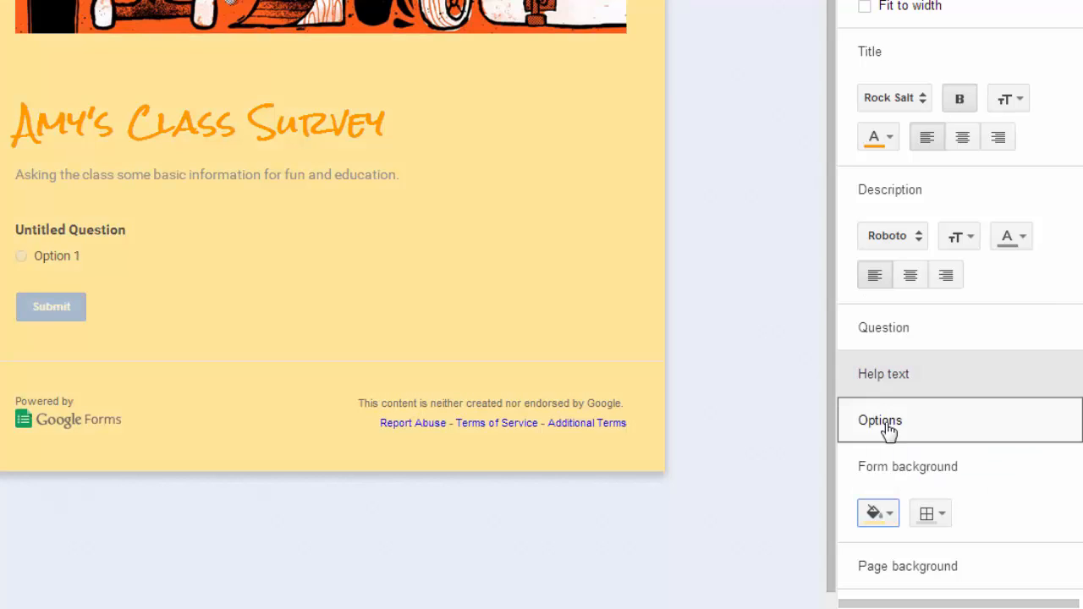
click(878, 513)
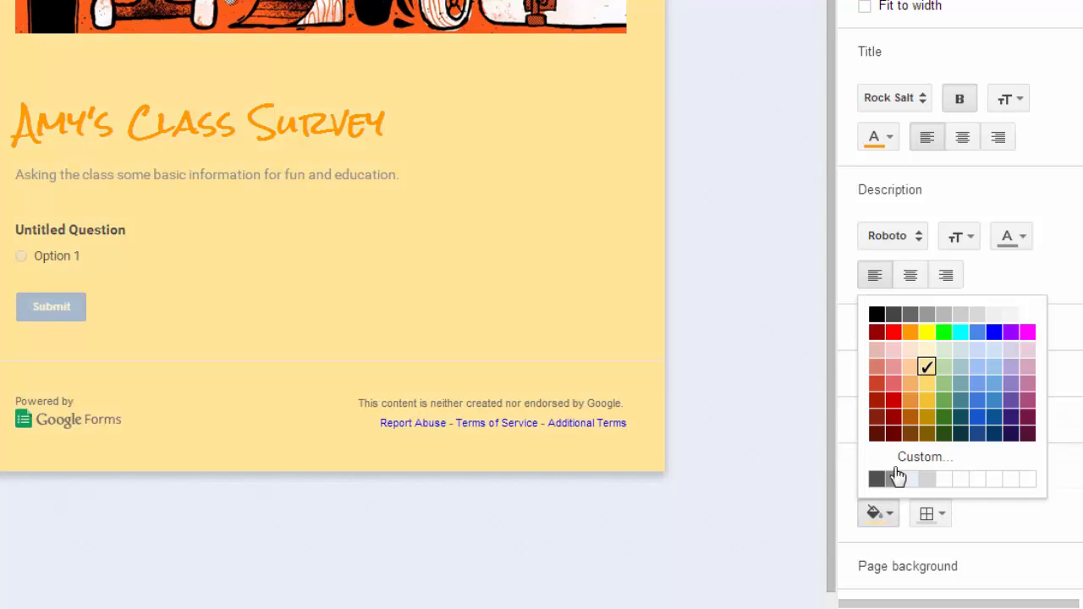
click(926, 352)
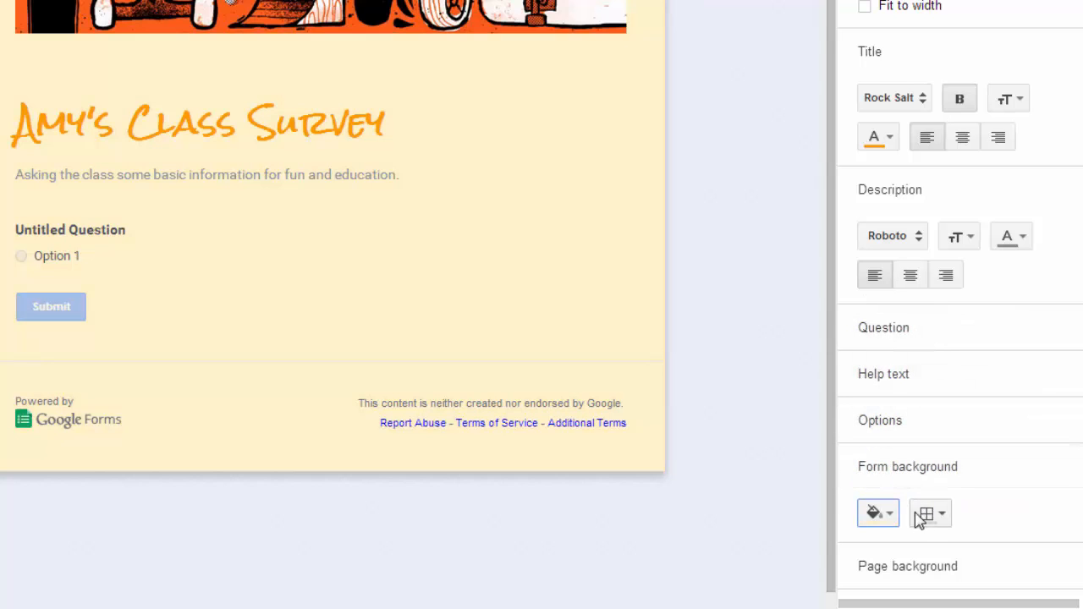
click(895, 484)
click(910, 524)
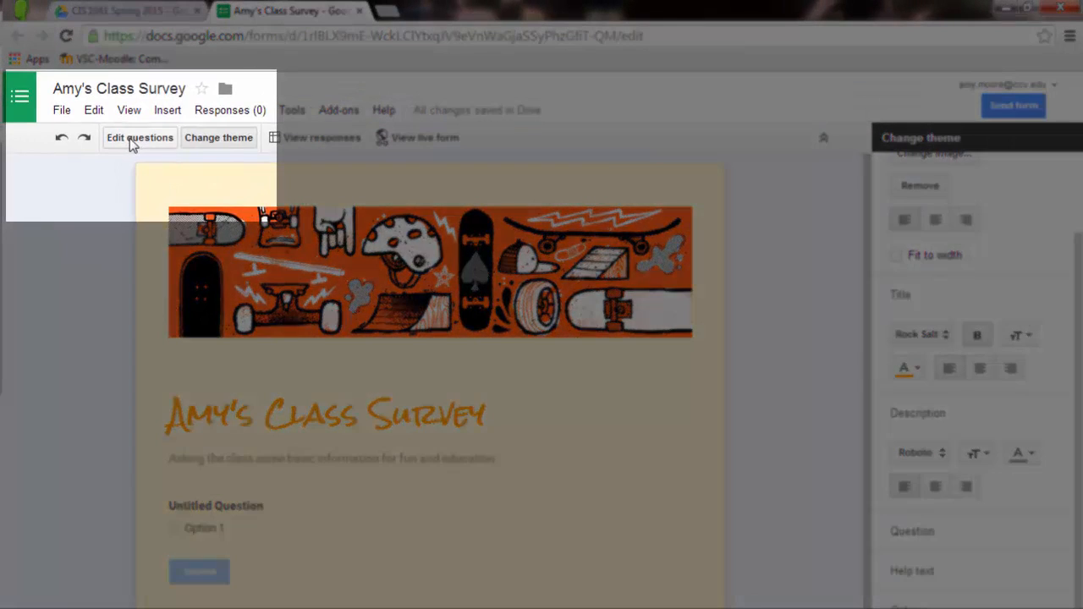
Return to question editing, title the first question "What is your name?" and add the help text "Enter first and last name"
click(132, 139)
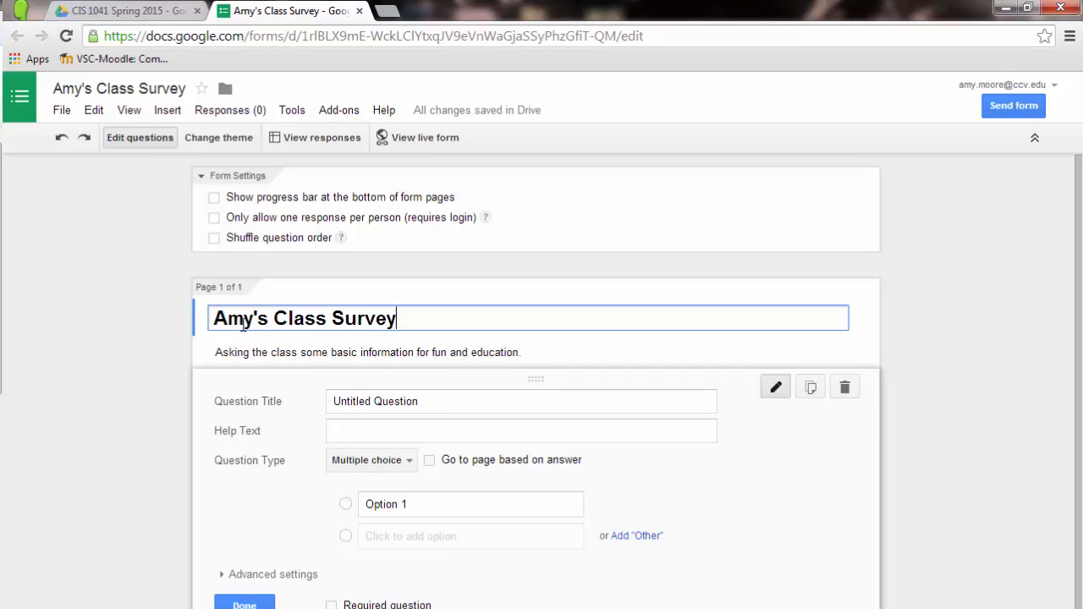
click(465, 402)
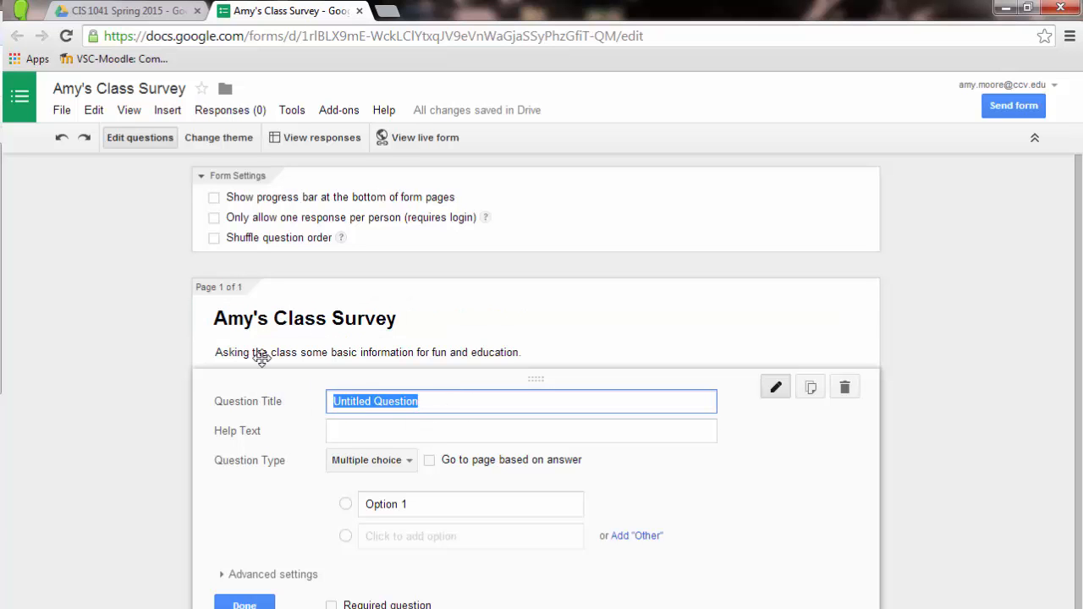
text(A)
key(BackSpace)
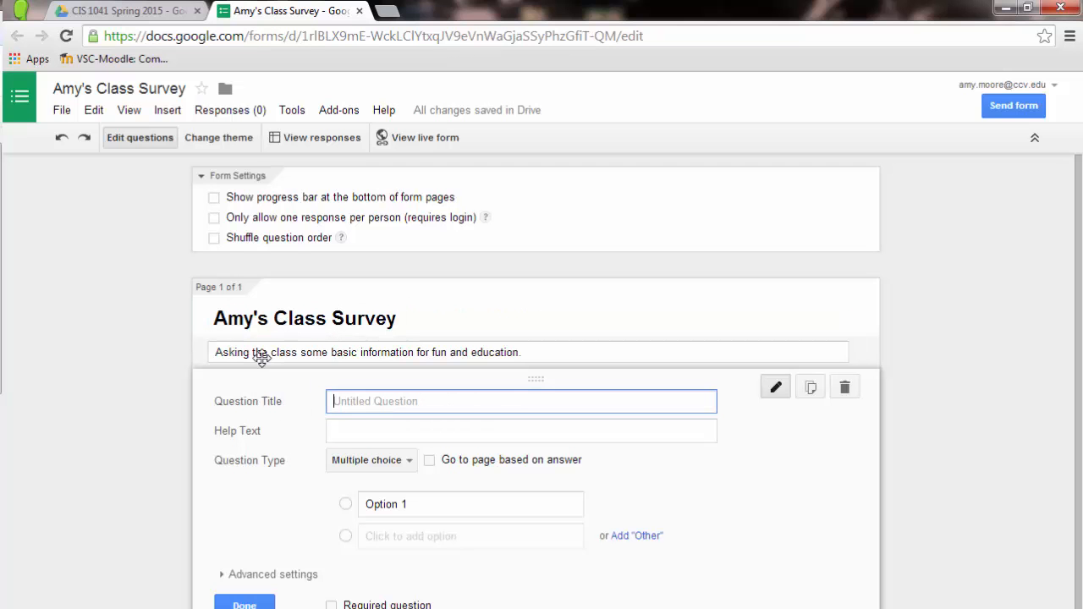
text(What is y)
text(o)
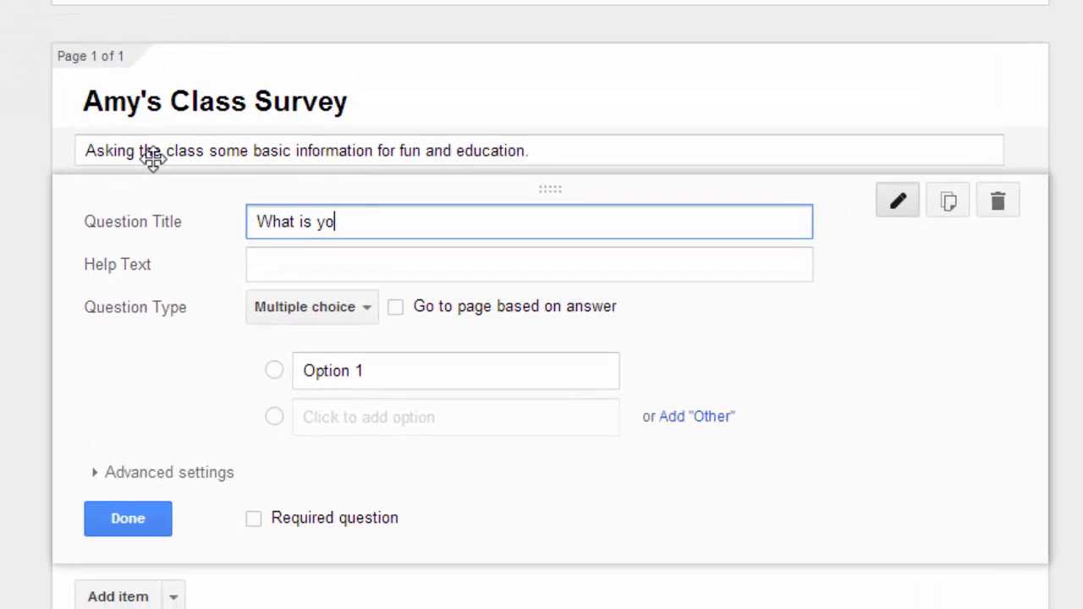
text(ur name?)
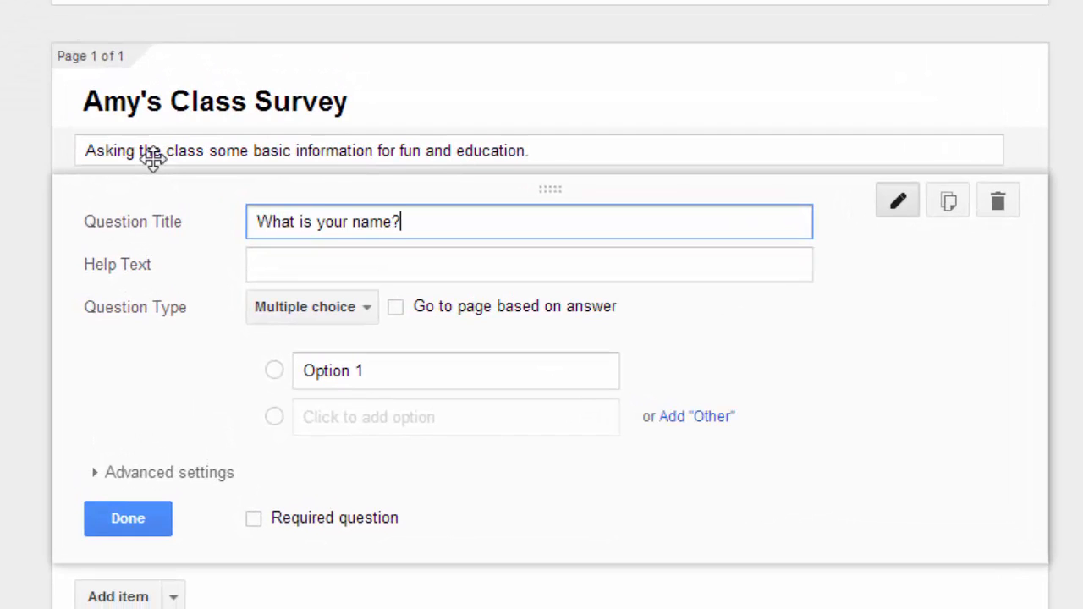
key(Tab)
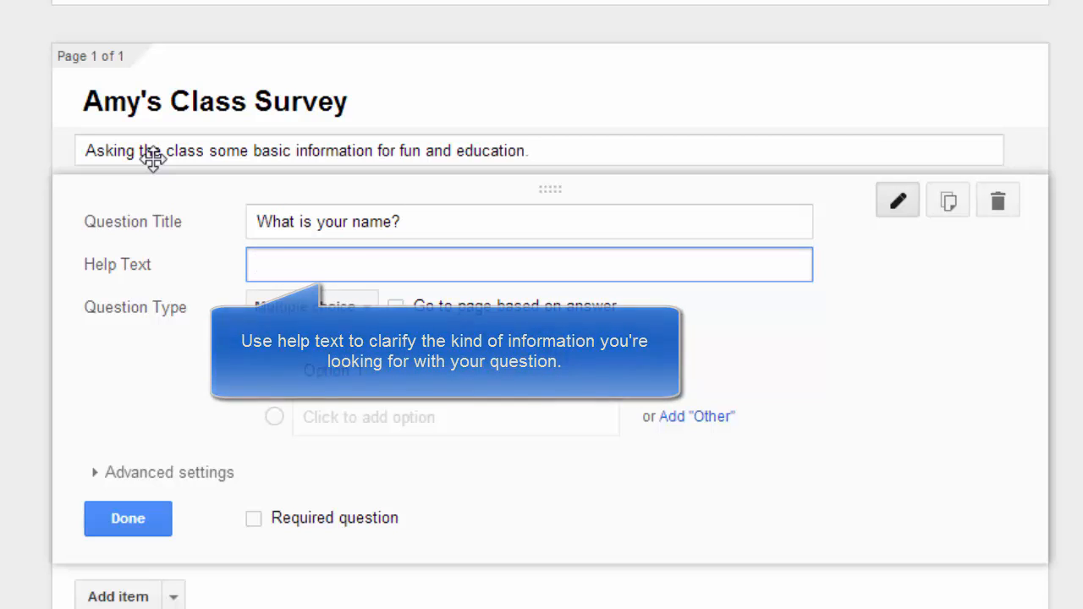
text(Enter)
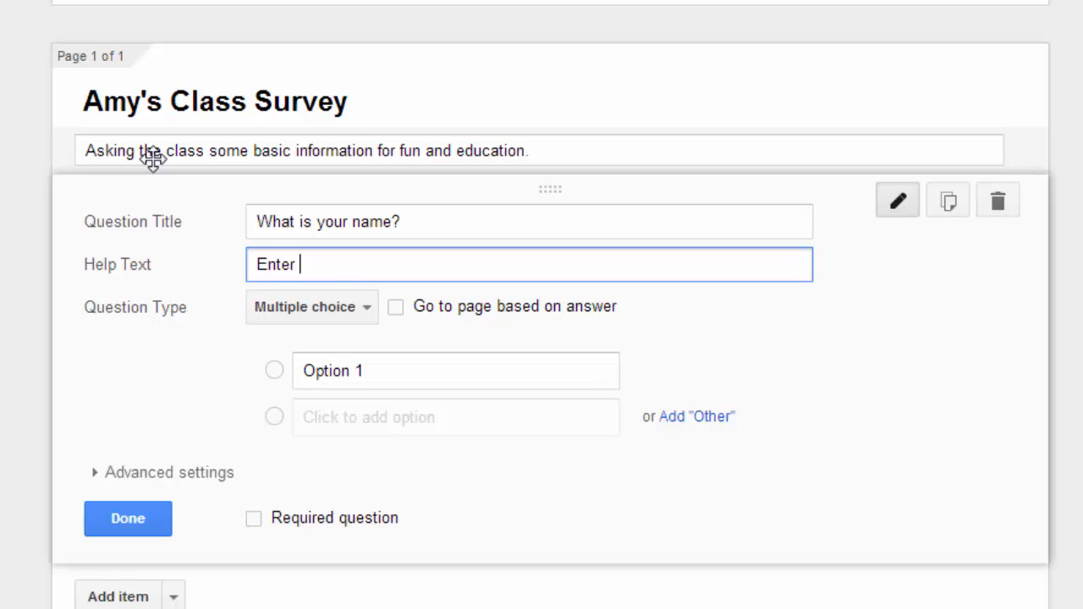
text( first and last name)
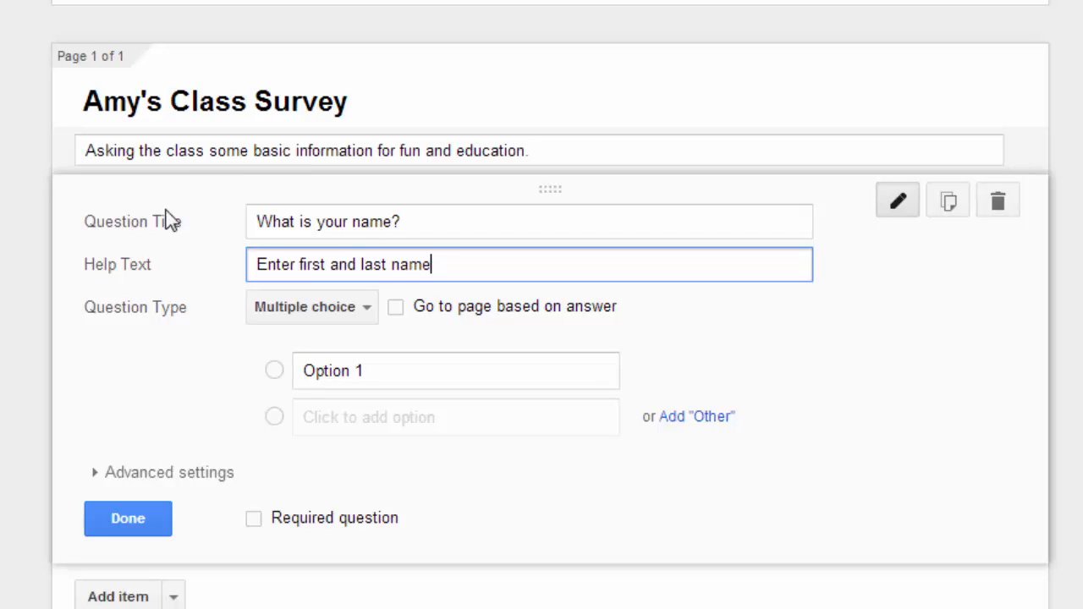
Change the name question's type to Text and make it a required question
click(365, 310)
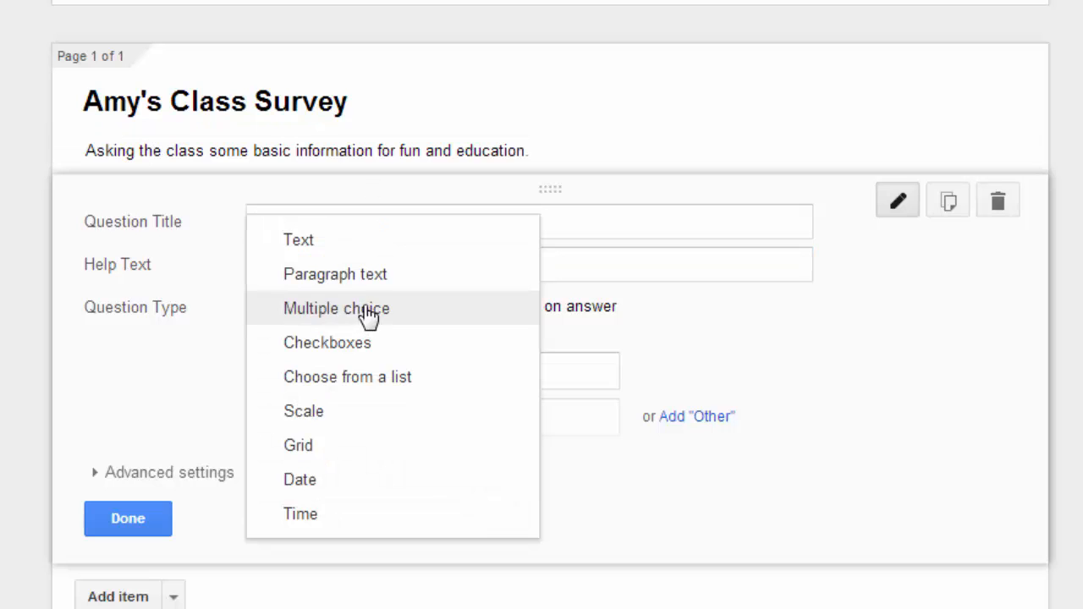
click(320, 242)
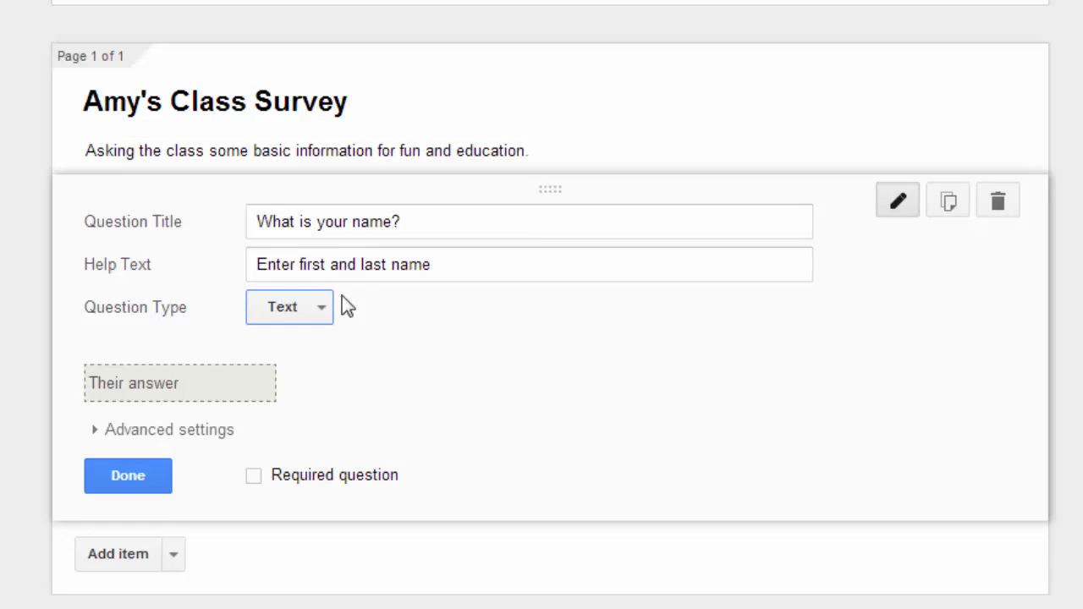
click(319, 310)
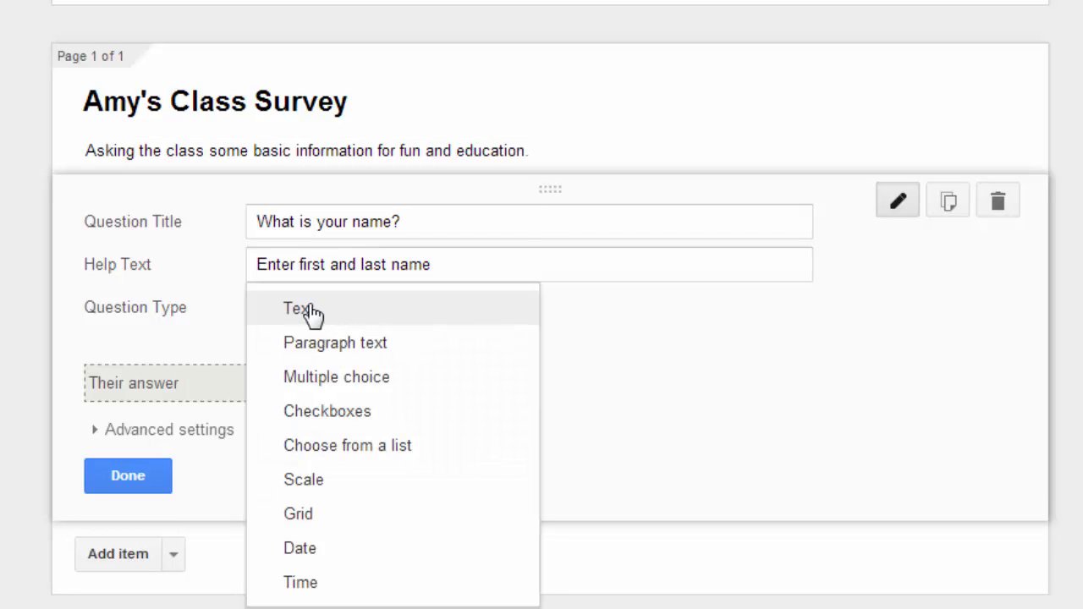
click(312, 312)
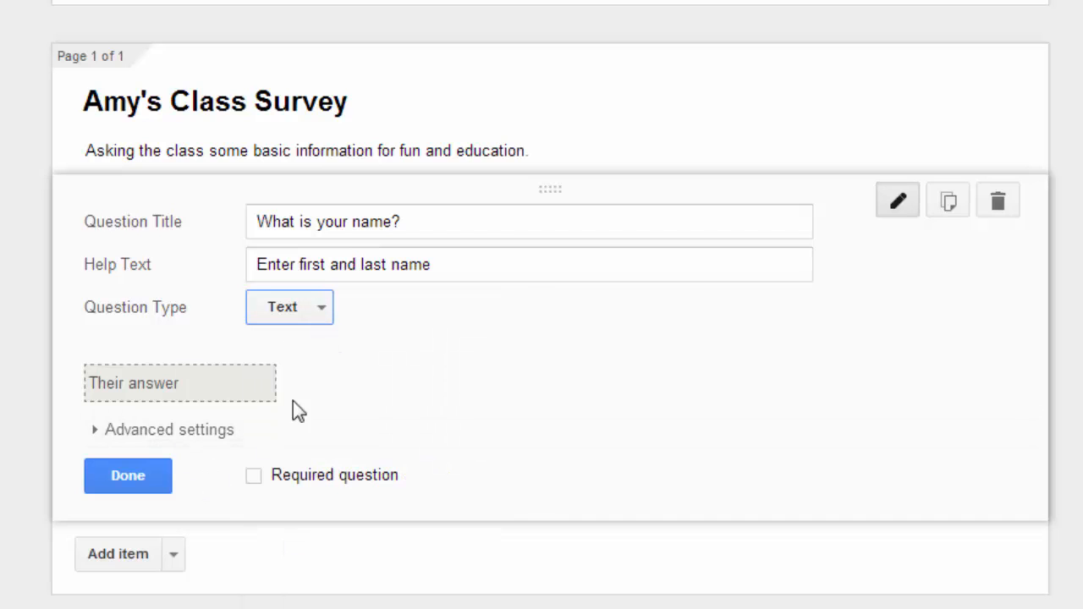
click(254, 477)
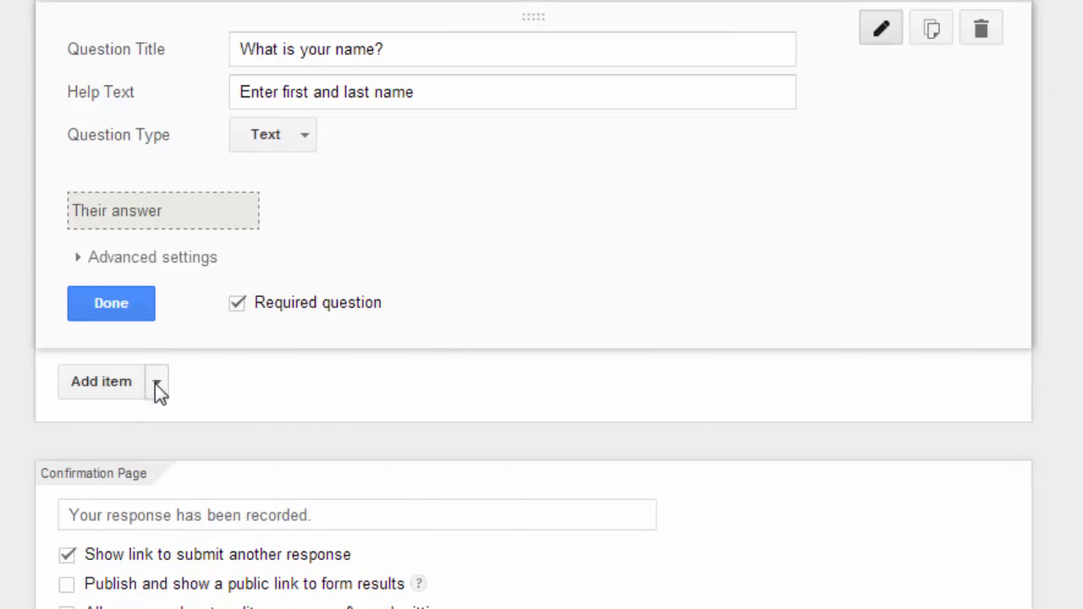
Add a second question of type Text titled "What is your email address?"
click(158, 385)
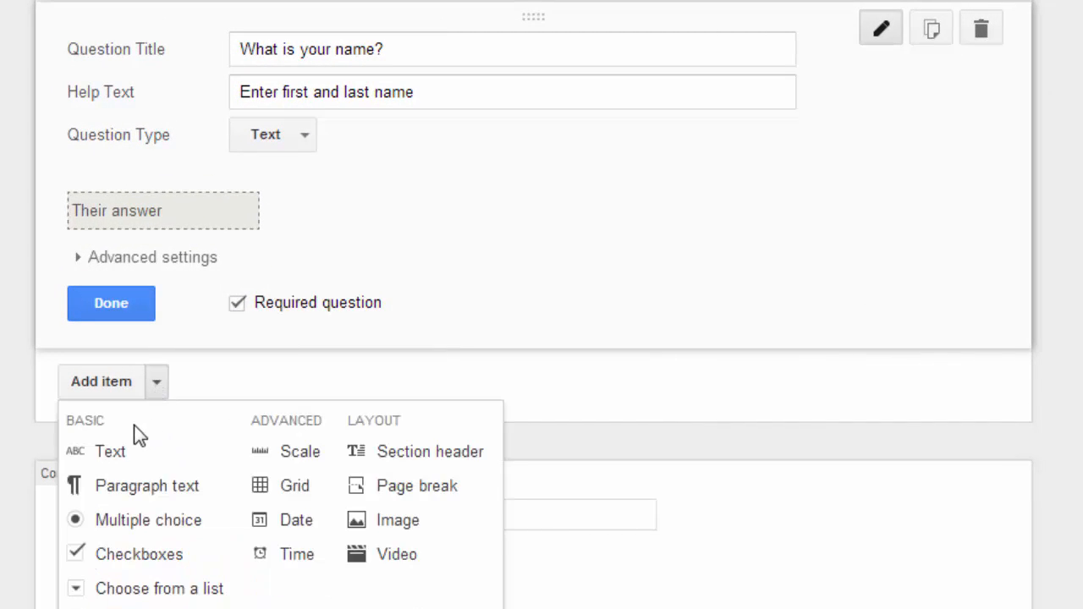
click(109, 452)
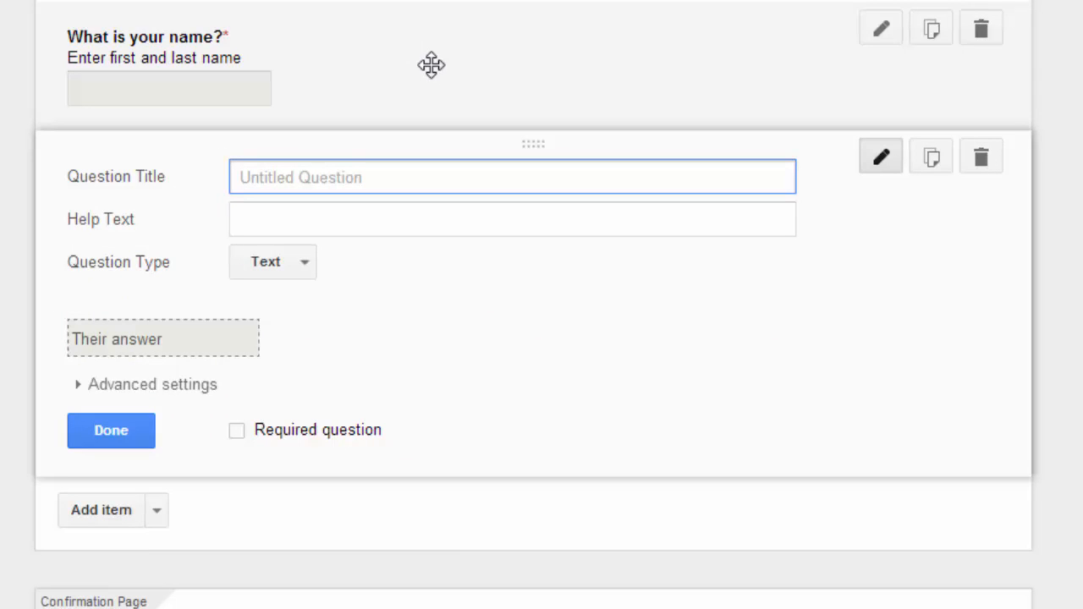
text(What is your ema)
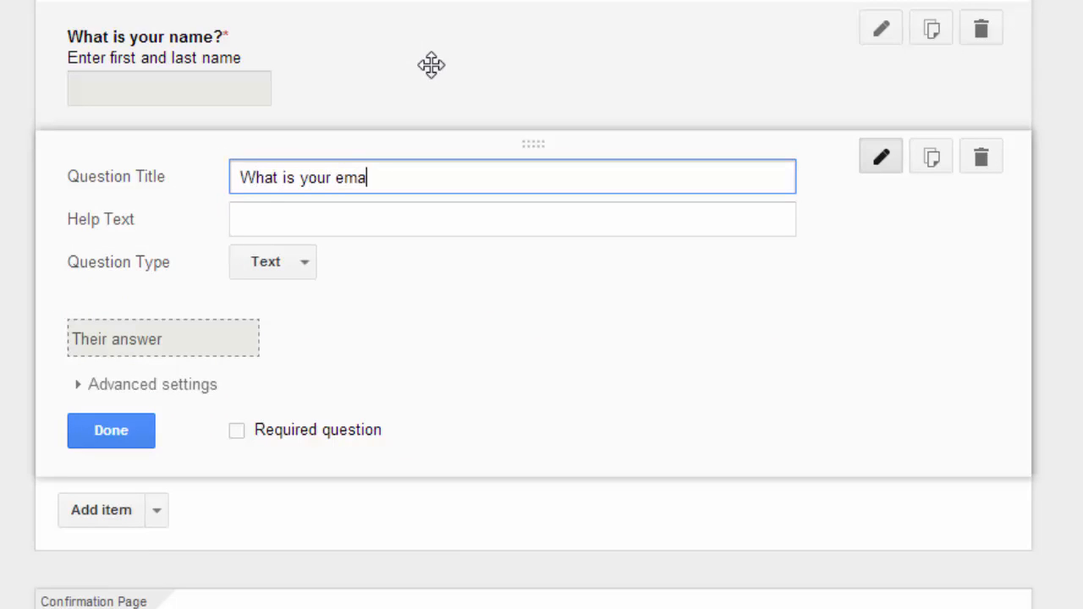
text(il address?)
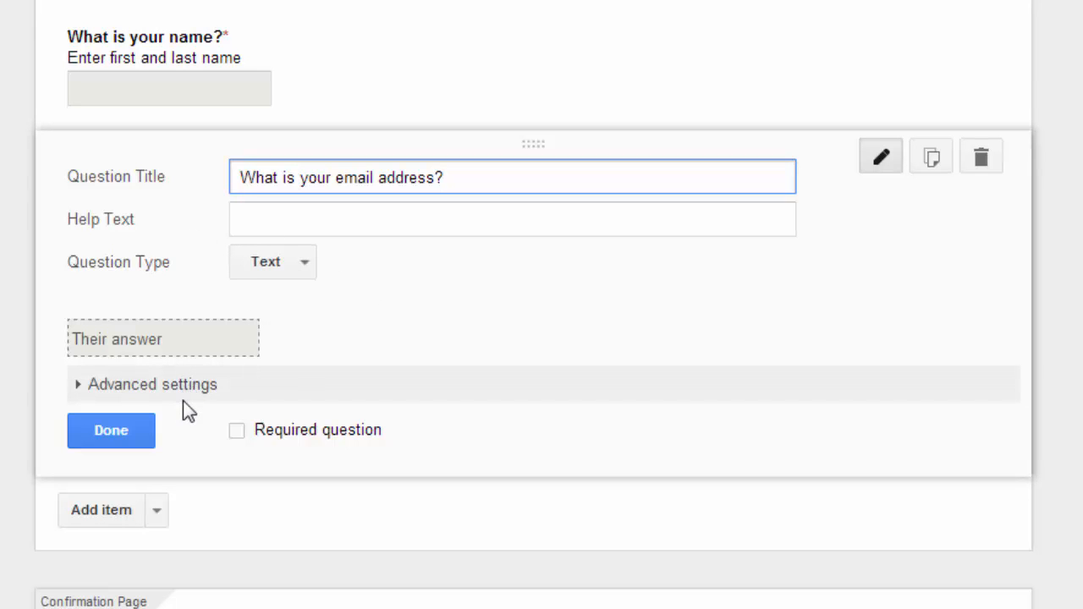
Turn on data validation for the email question and require the text to be an email address
click(89, 388)
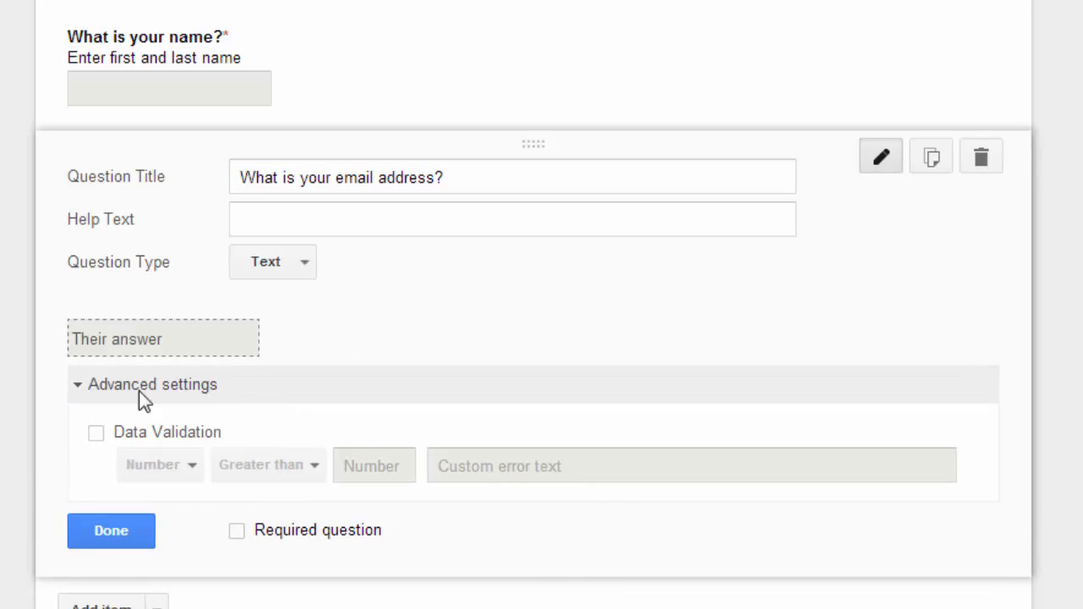
click(94, 433)
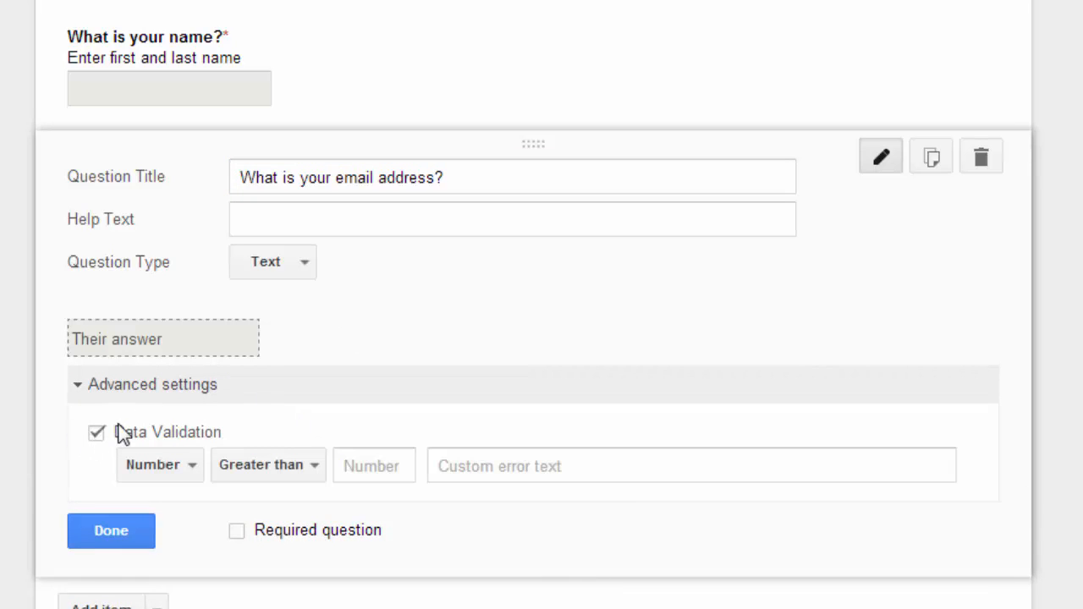
click(168, 473)
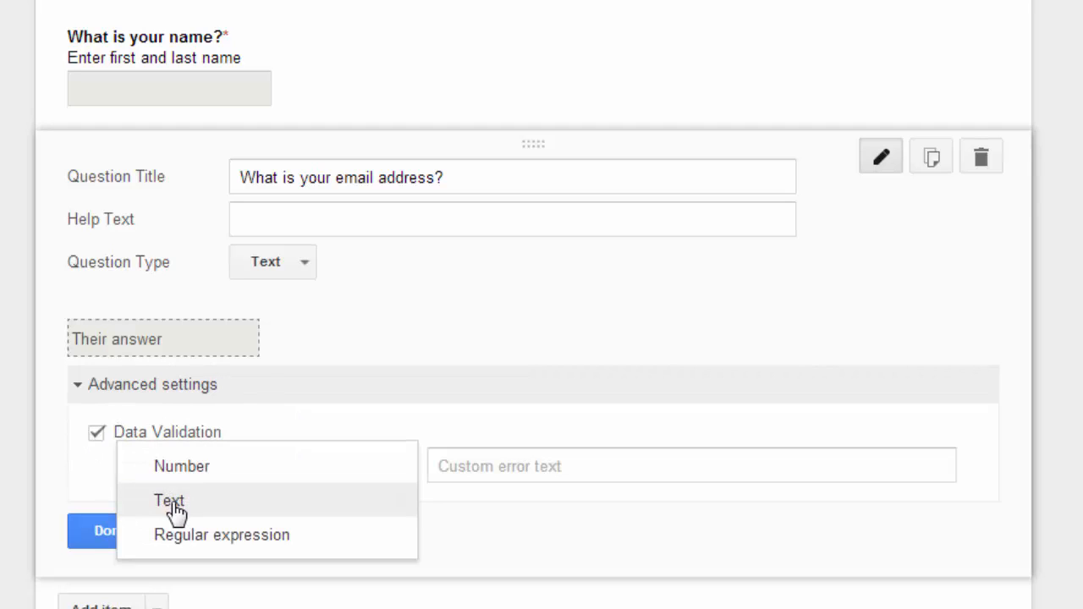
click(171, 504)
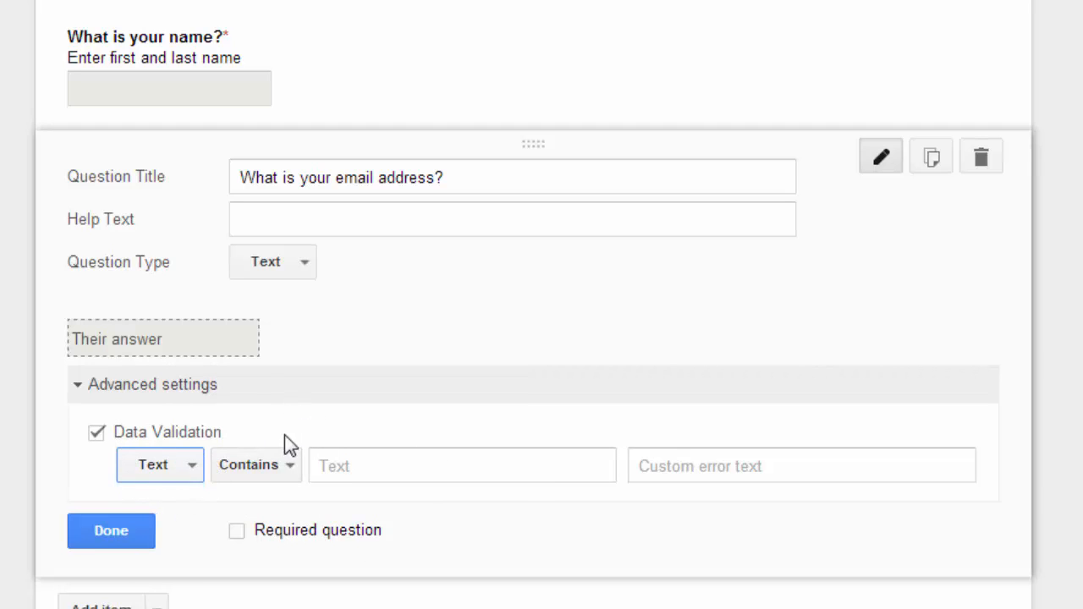
click(287, 465)
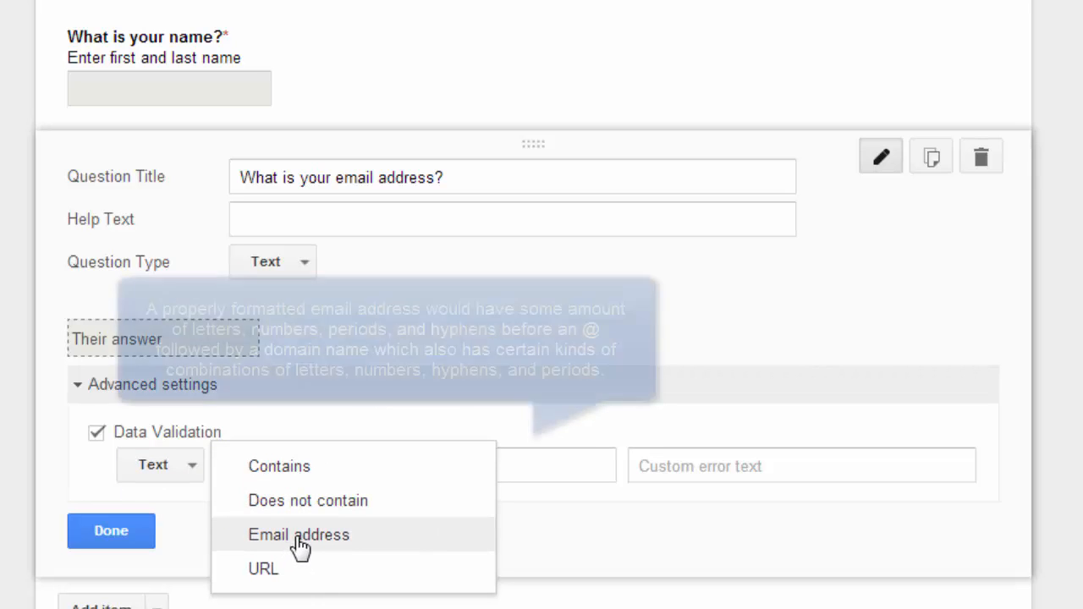
click(298, 538)
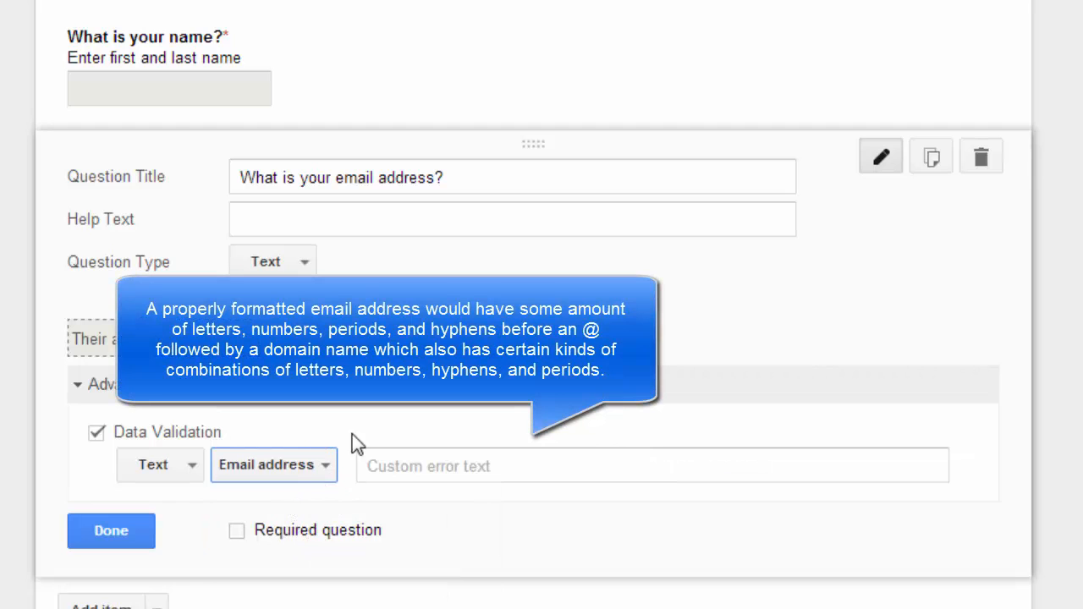
Set the custom error text "No. Really. It must be a properly formatted email address." and make the email question required
click(416, 465)
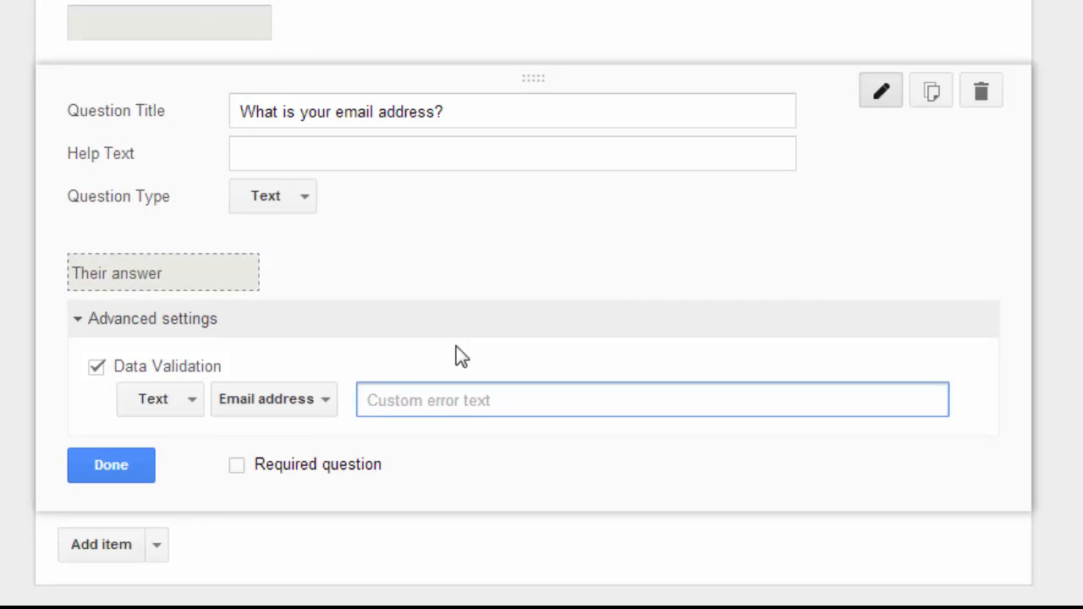
text(No. Really)
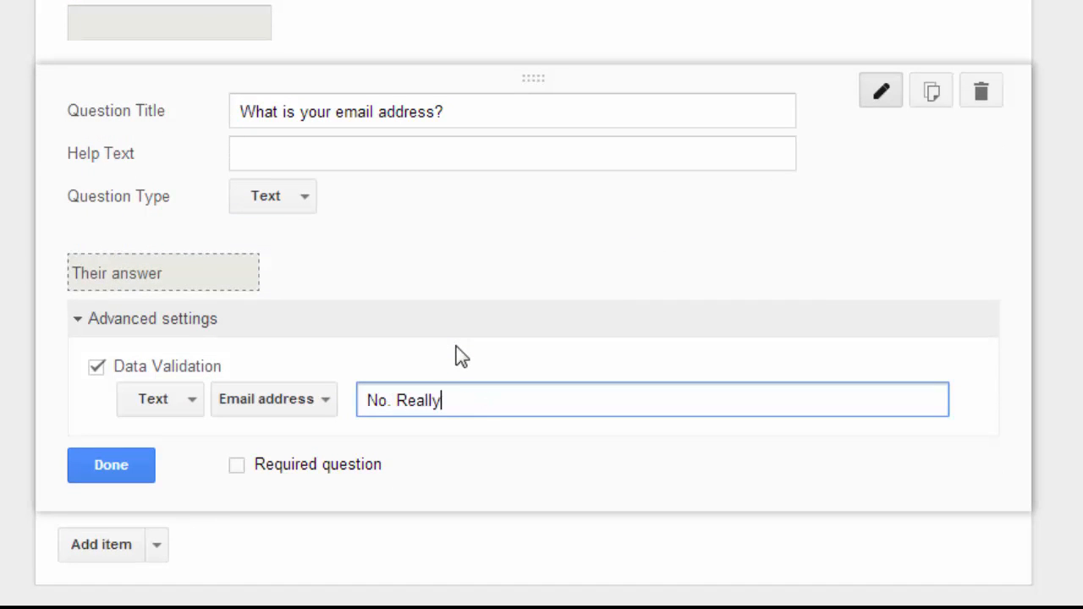
text(. It must be )
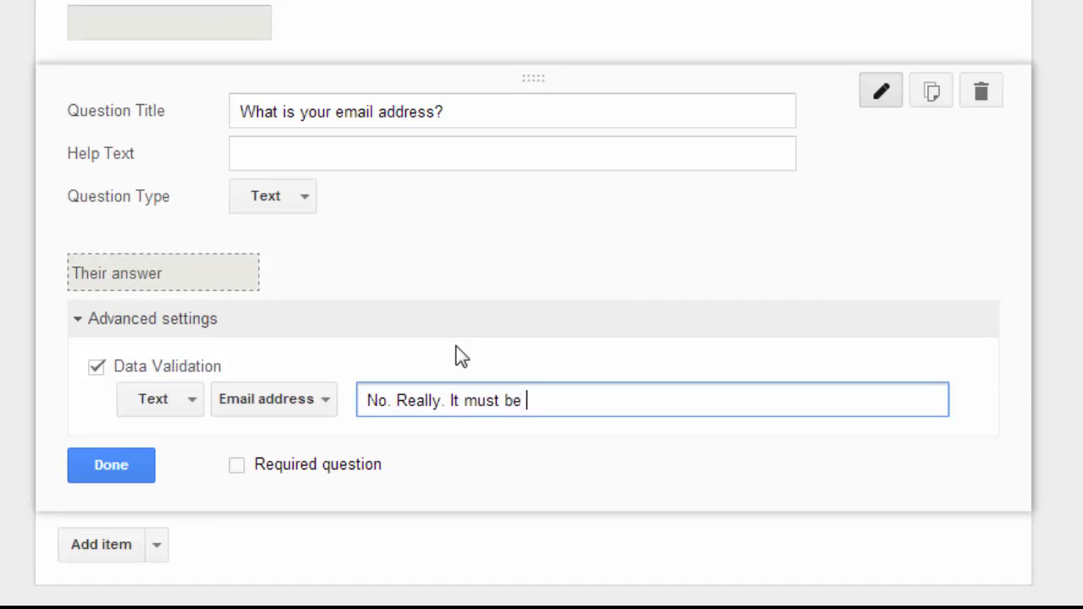
text(a properly format)
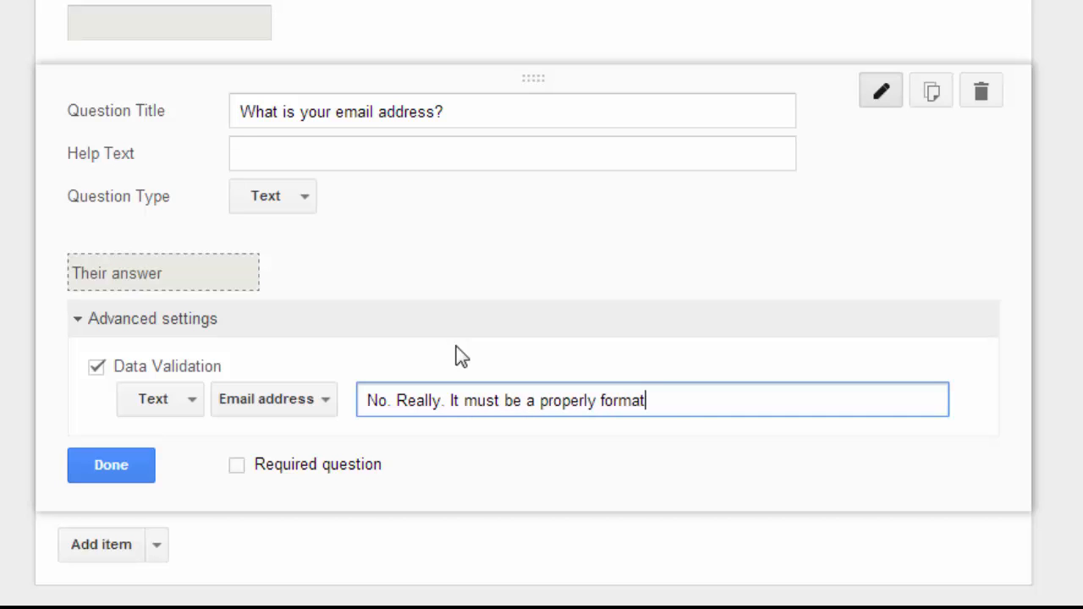
text(ted email address.)
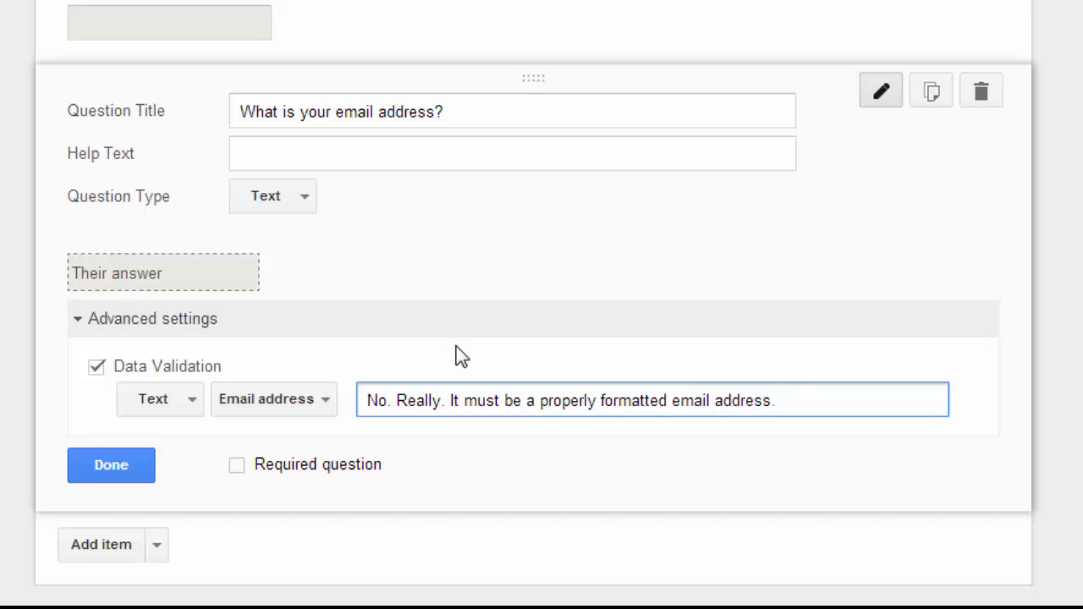
click(238, 466)
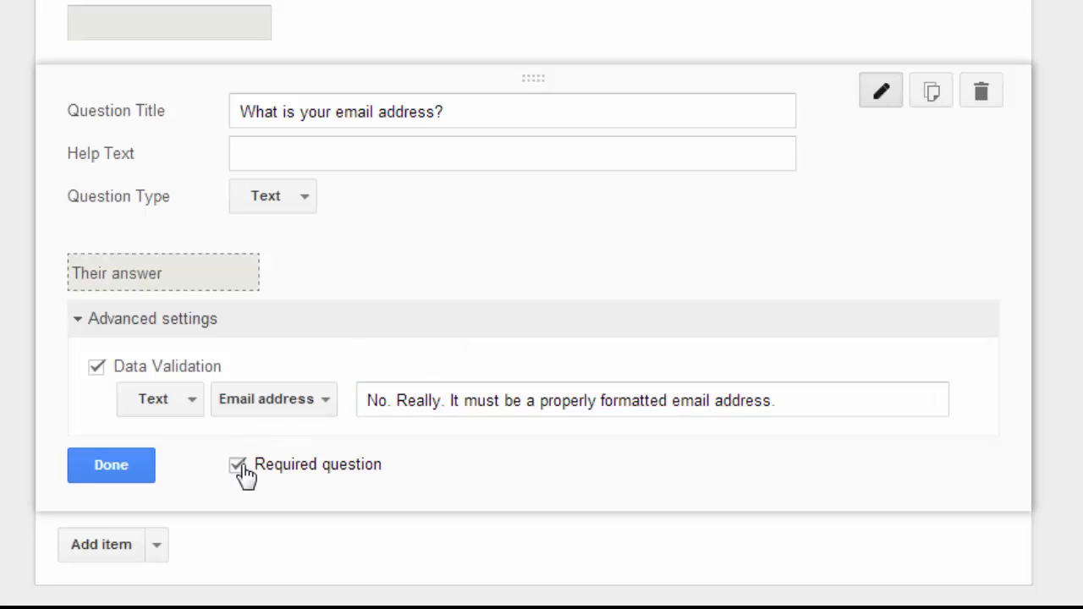
Add a third question titled "What is your favorite holiday?"
click(116, 550)
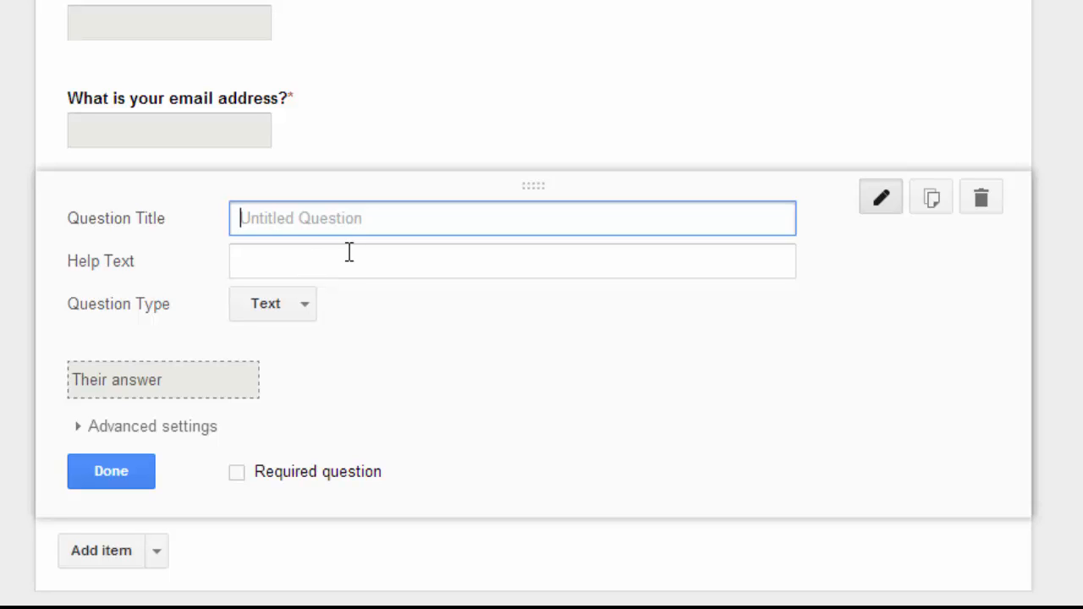
click(305, 303)
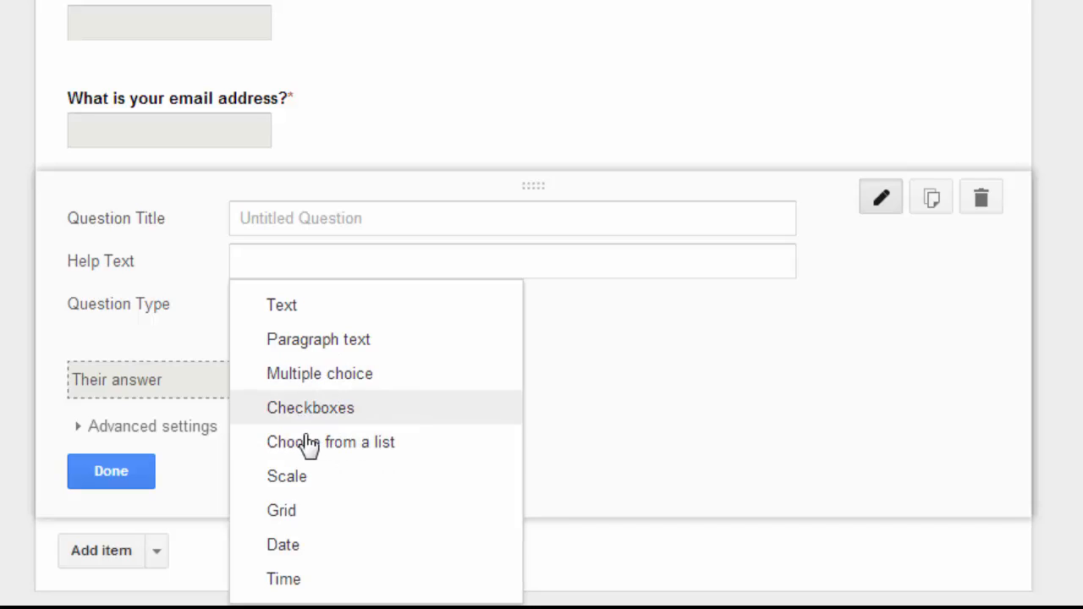
click(387, 217)
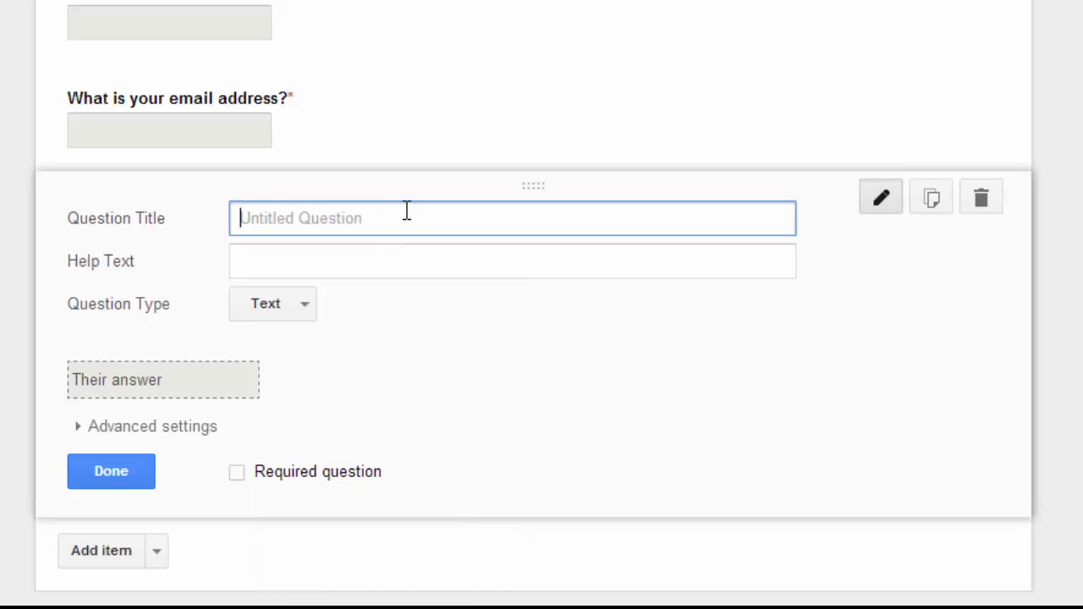
text(What is)
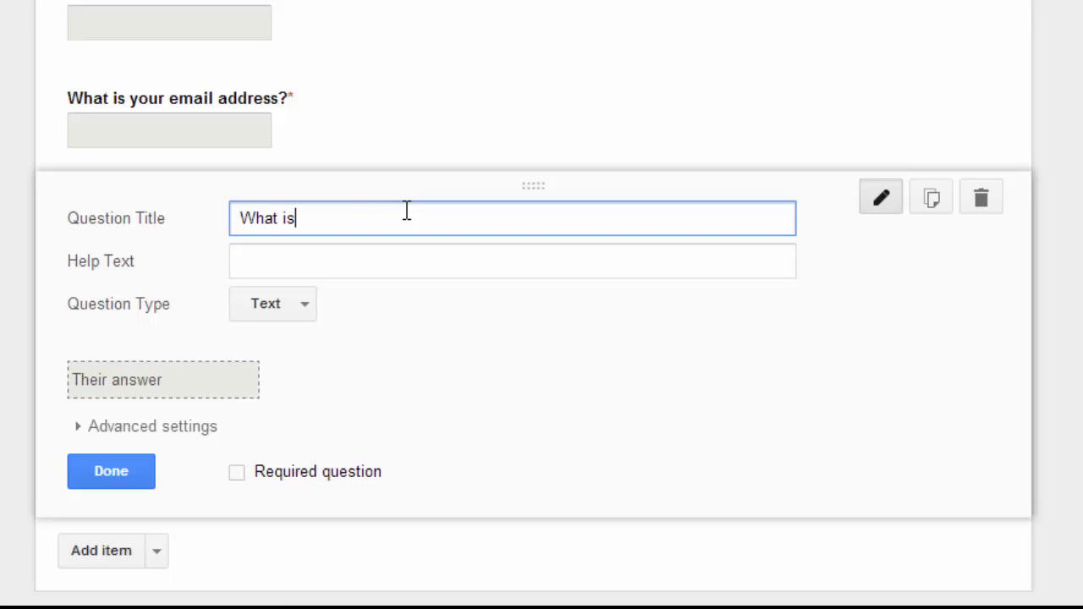
text( your favori)
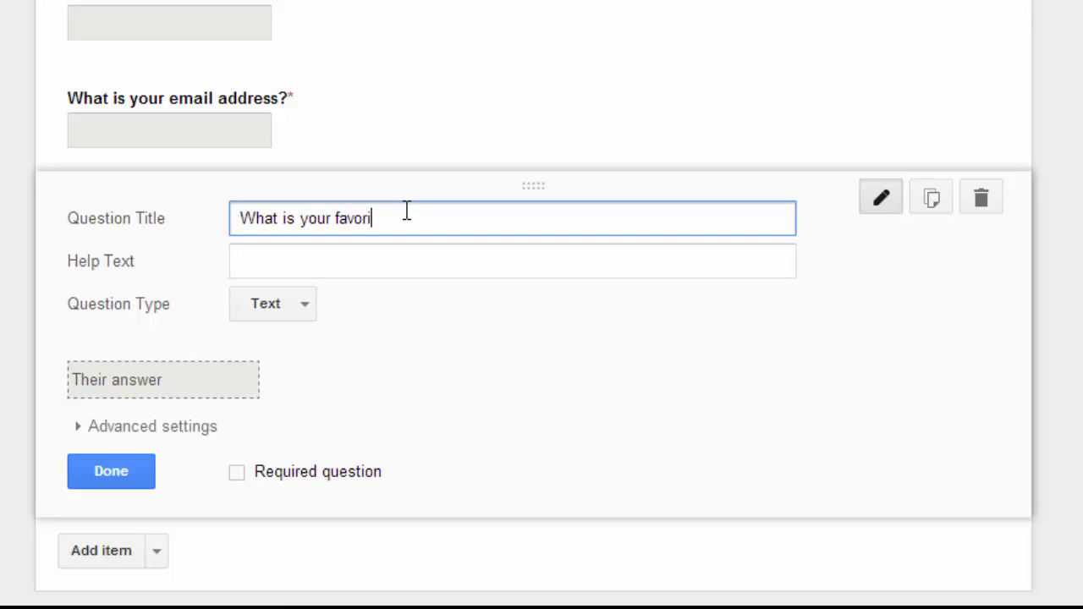
text(te holiday?)
Change the holiday question's type to Multiple choice and add an "Other" answer option
click(298, 308)
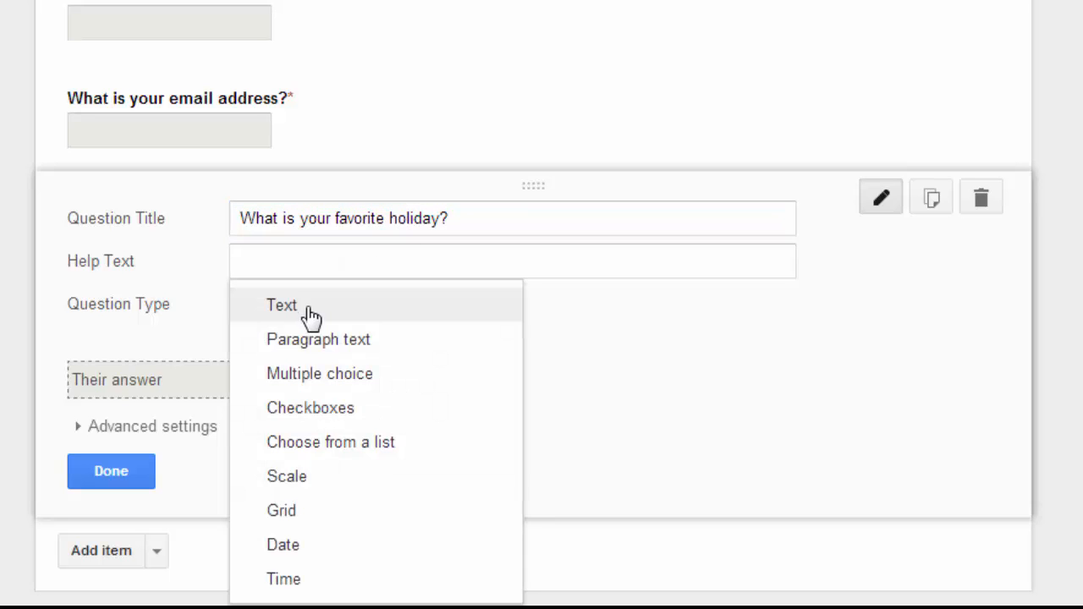
click(311, 378)
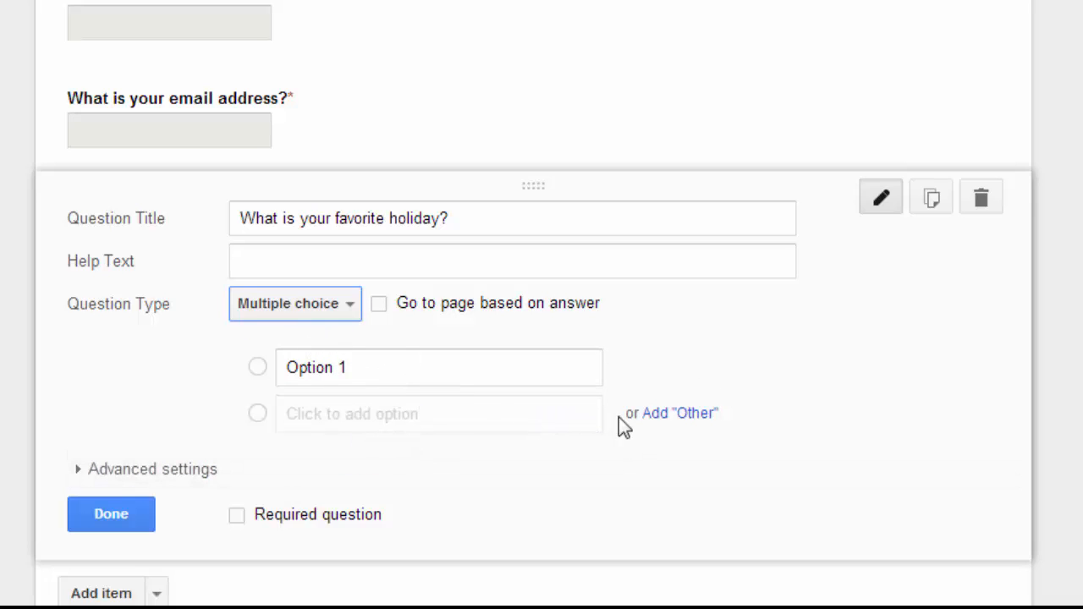
click(684, 415)
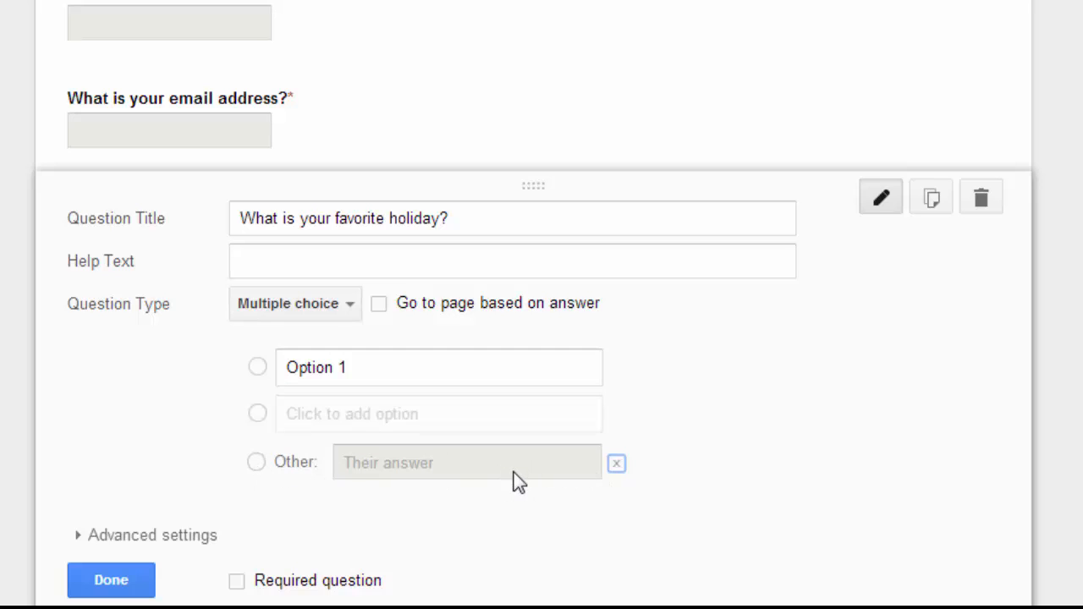
click(352, 304)
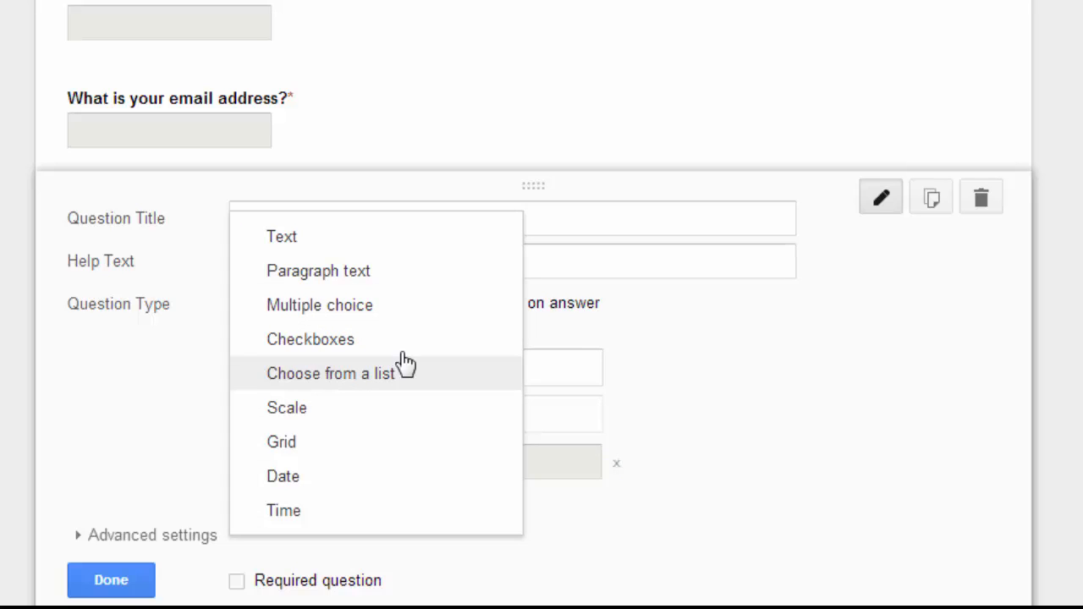
click(699, 356)
Enter the answer options New Year's Eve, St. Patrick's Day, Independence Day, Christmas, Halloween, Thanksgiving, Labor Day, Your Birthday, Patriot's Day, Super Bowl Sunday and Passover
click(457, 359)
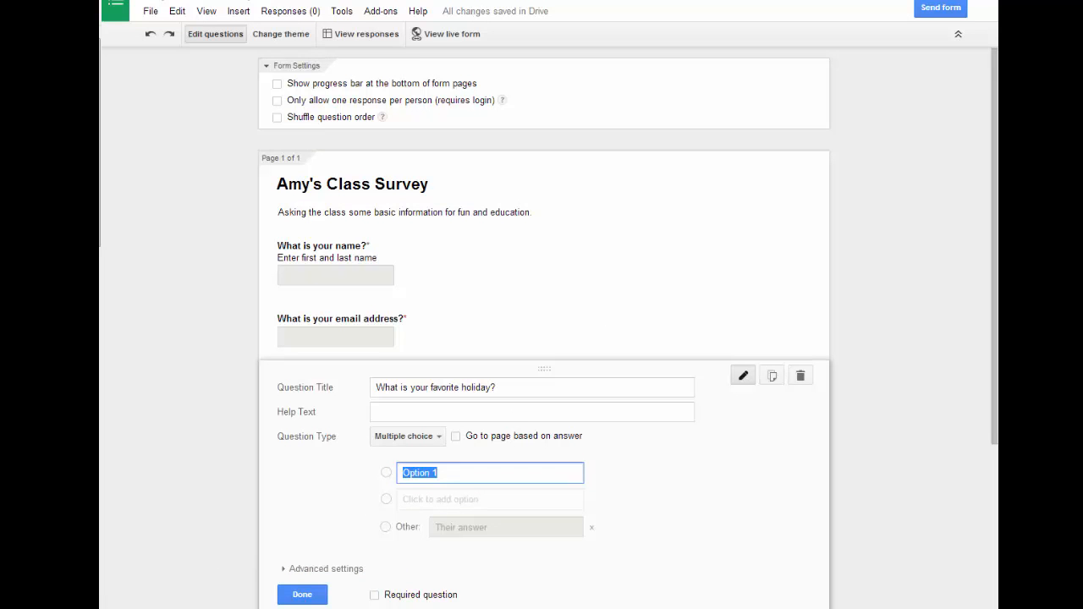
text(New Year's Eve St. Patrick's Day Independence Day Christmas Halloween Thanksgiving Labor Day Your Birthday Patriot's Day Super Bowl Sunday Passover)
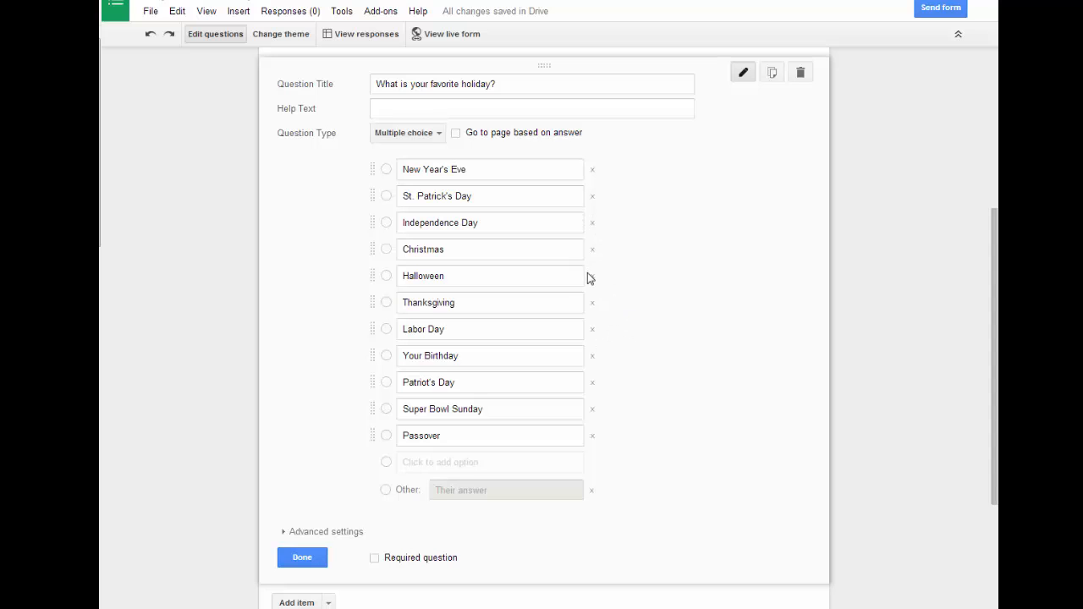
Delete the Labor Day option and add it again as the last named option, after Passover
click(594, 336)
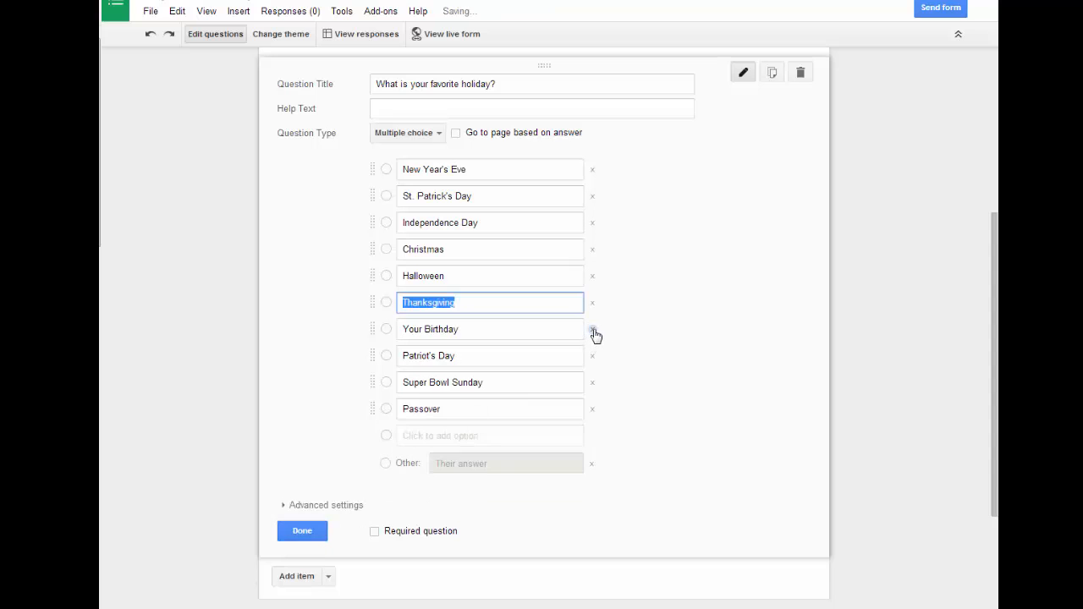
click(508, 437)
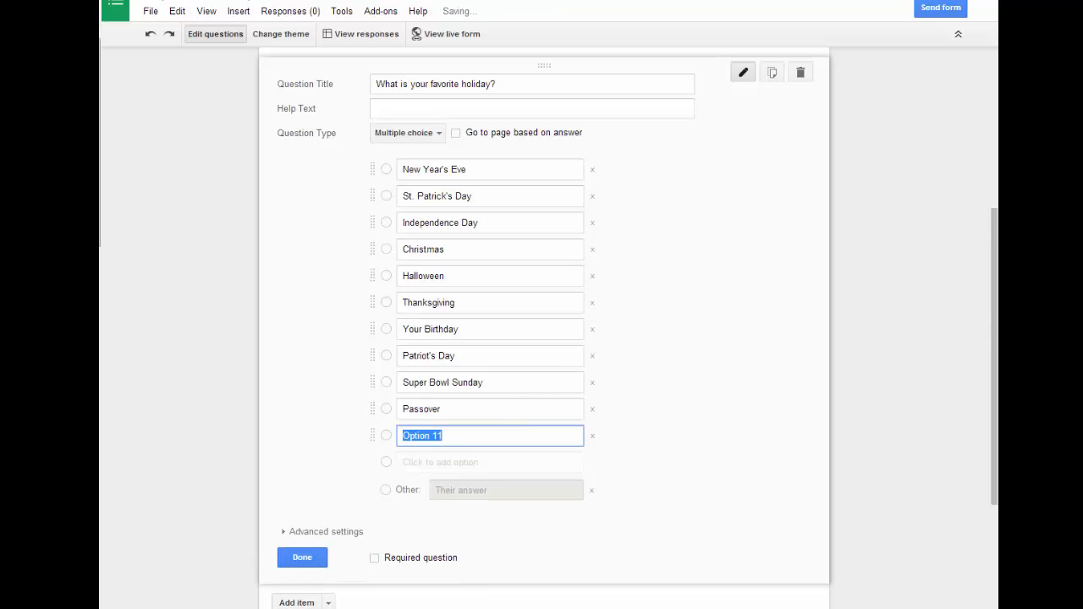
text(Labor Day)
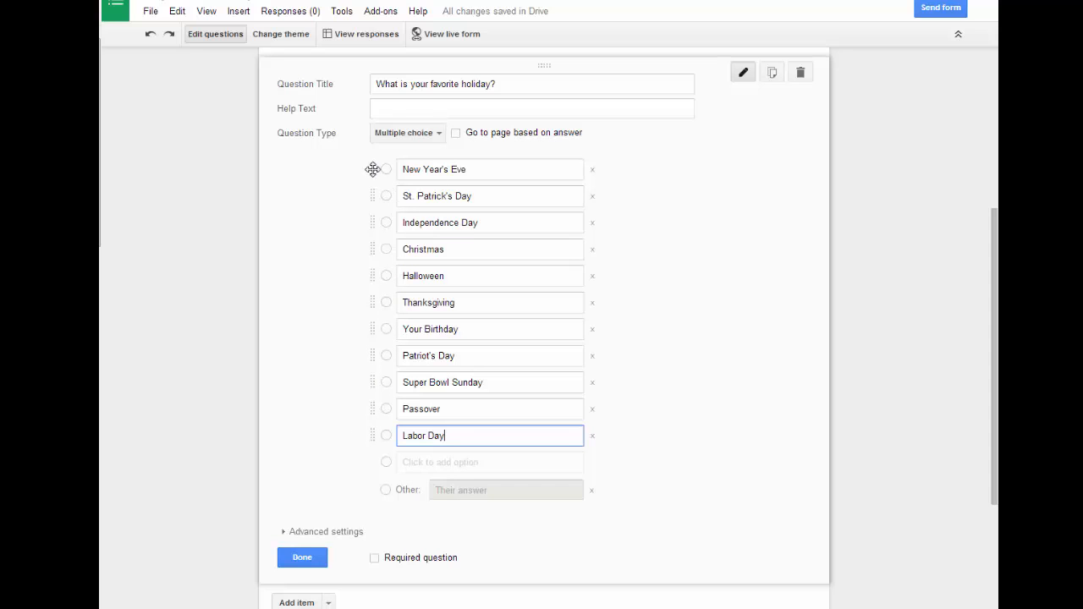
Reorder the options to Your Birthday, Super Bowl Sunday, St. Patrick's Day, Patriot's Day, Passover, Independence Day, Labor Day, Halloween, Thanksgiving, Christmas, New Year's Eve
drag(373, 170, 384, 220)
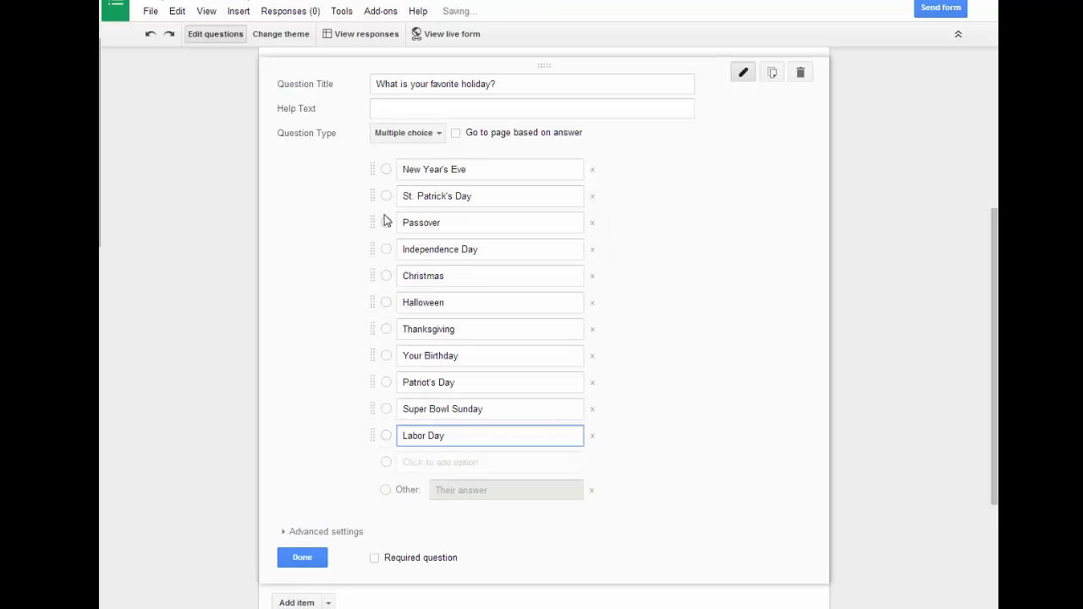
drag(375, 164, 385, 443)
drag(375, 381, 380, 159)
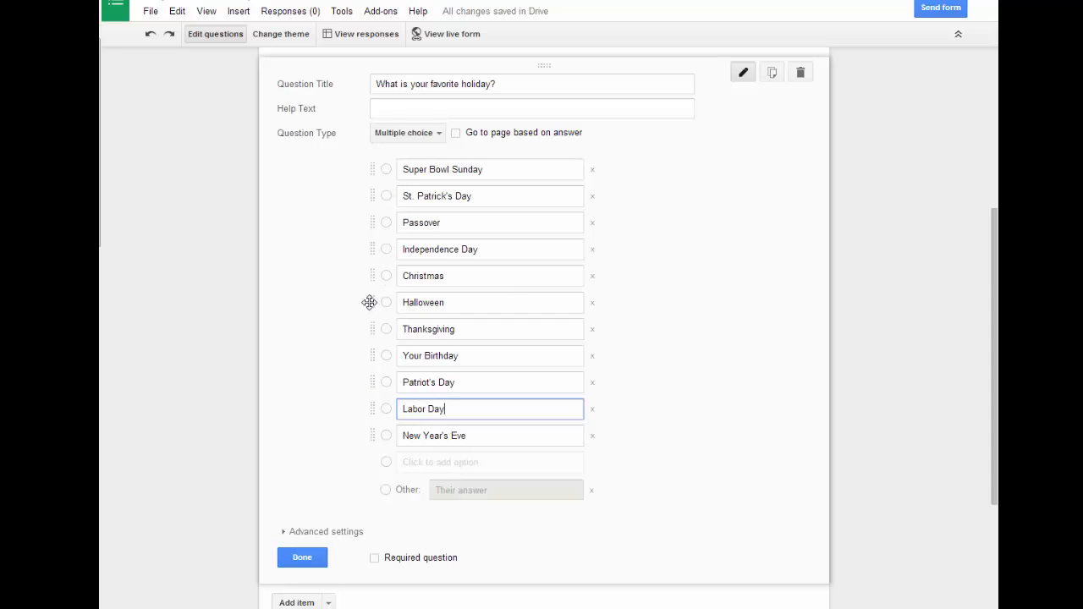
drag(370, 299, 370, 277)
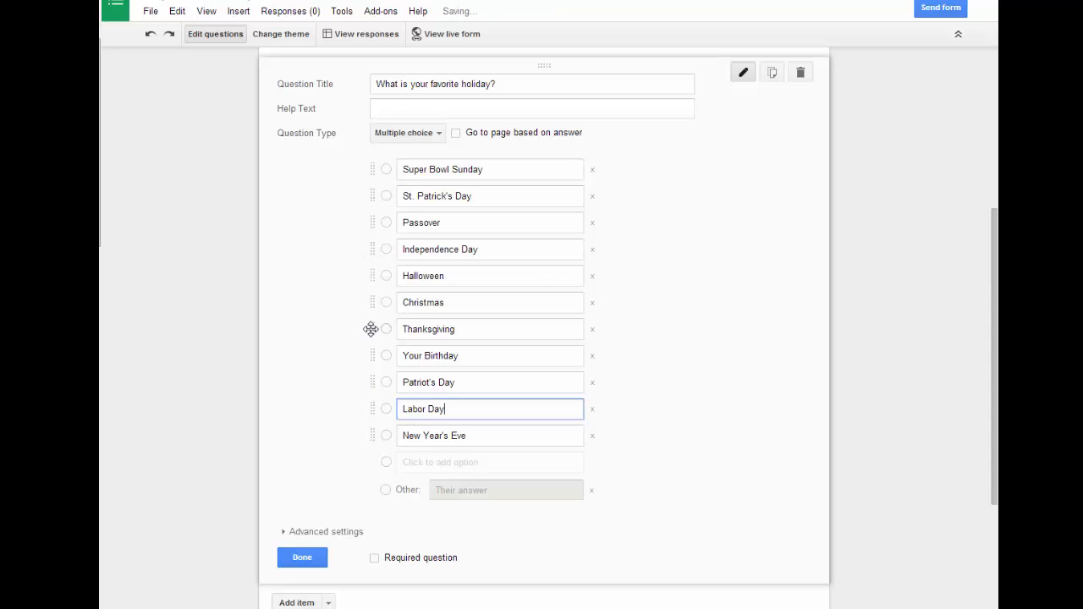
drag(372, 329, 374, 278)
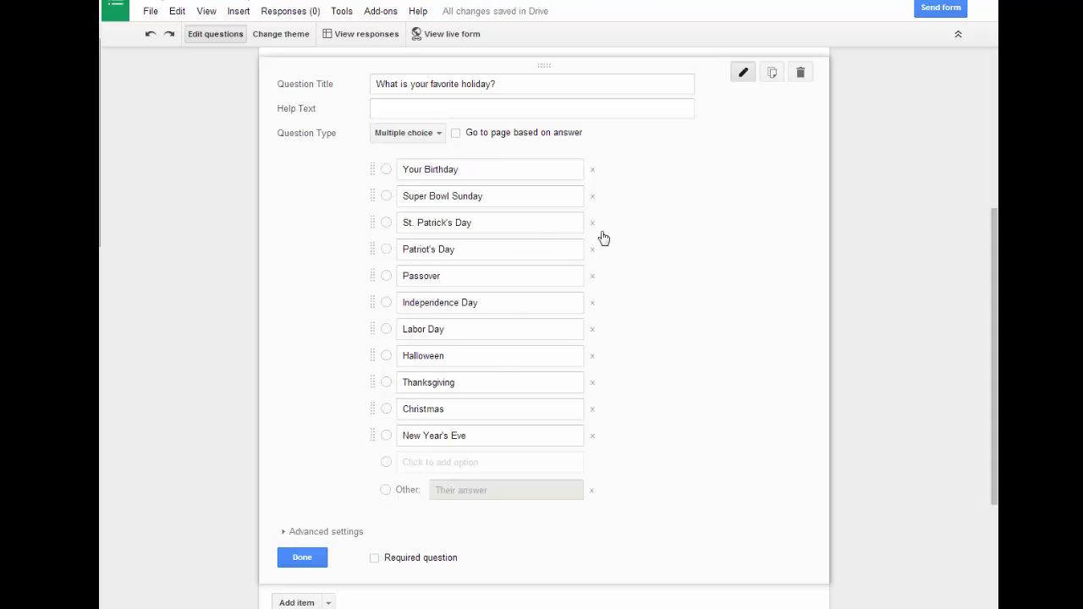
Make the favorite holiday question required and open the live form to review it down to its end
click(377, 559)
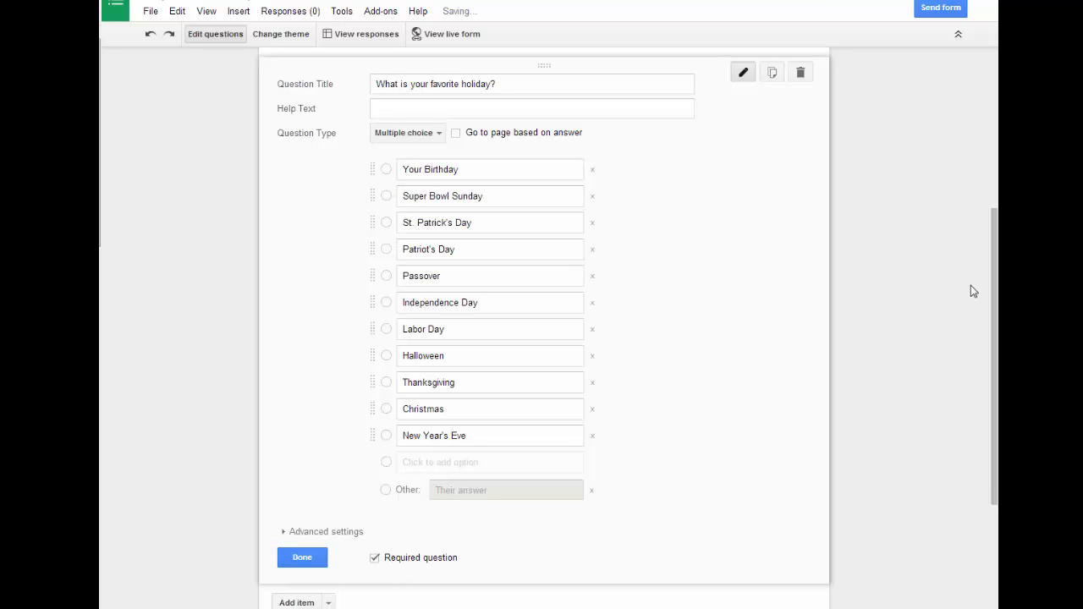
drag(995, 273, 996, 204)
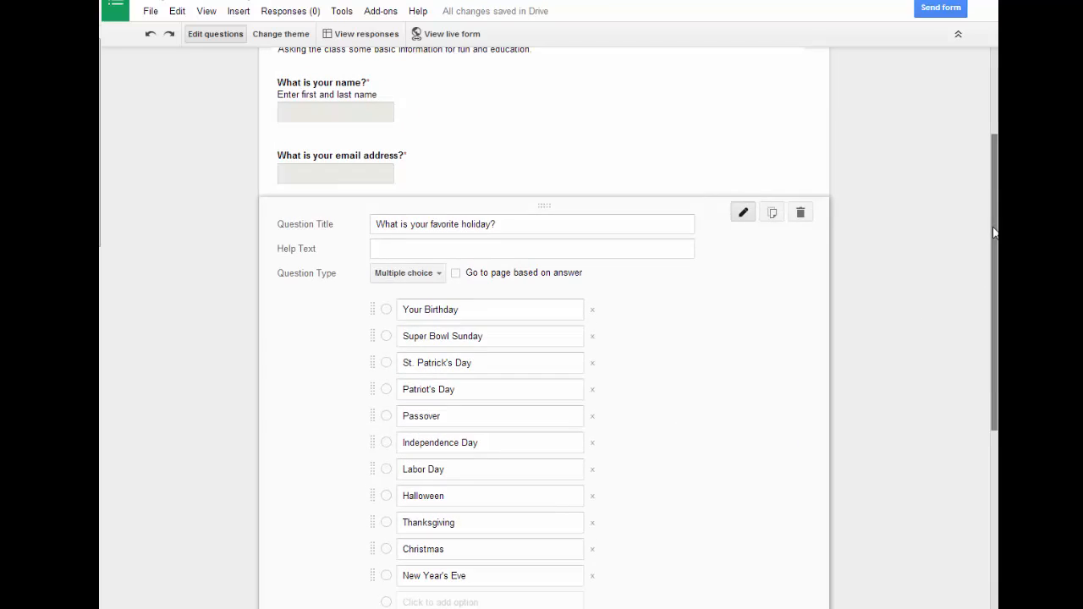
drag(995, 247, 992, 275)
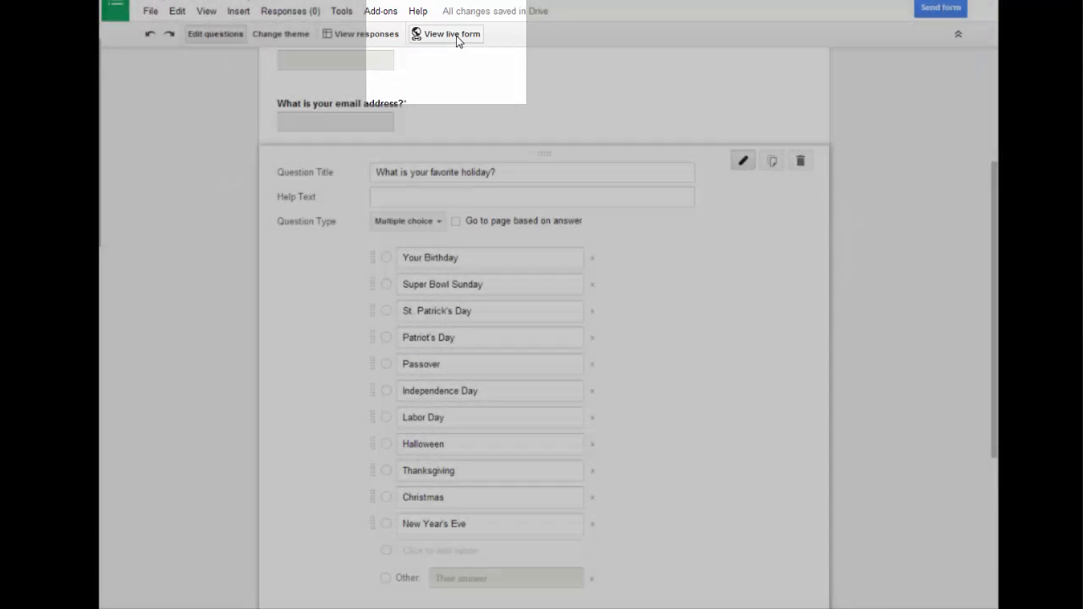
click(456, 36)
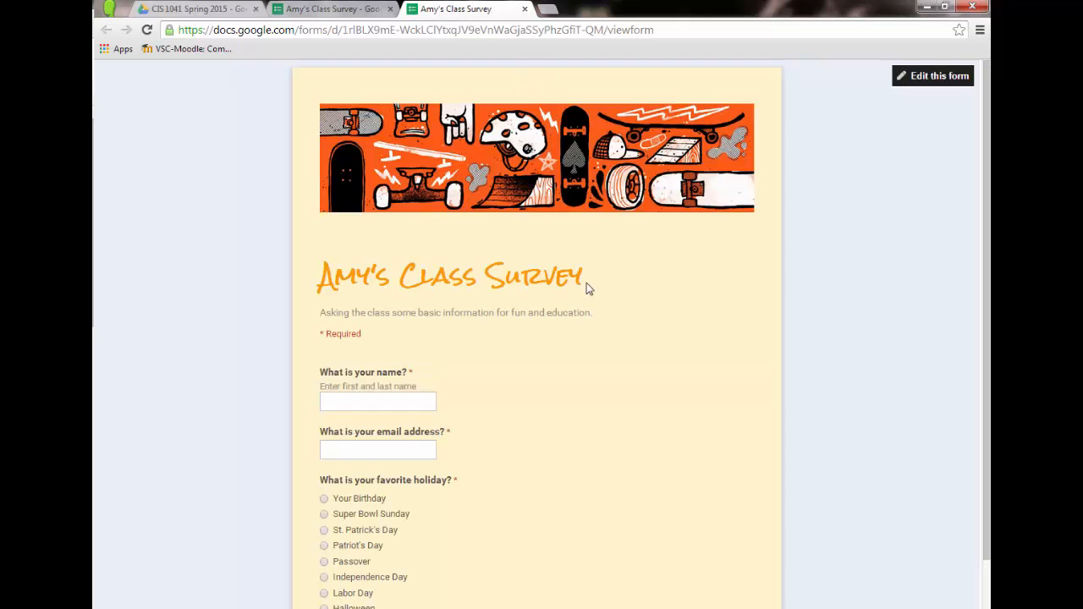
drag(987, 226, 988, 345)
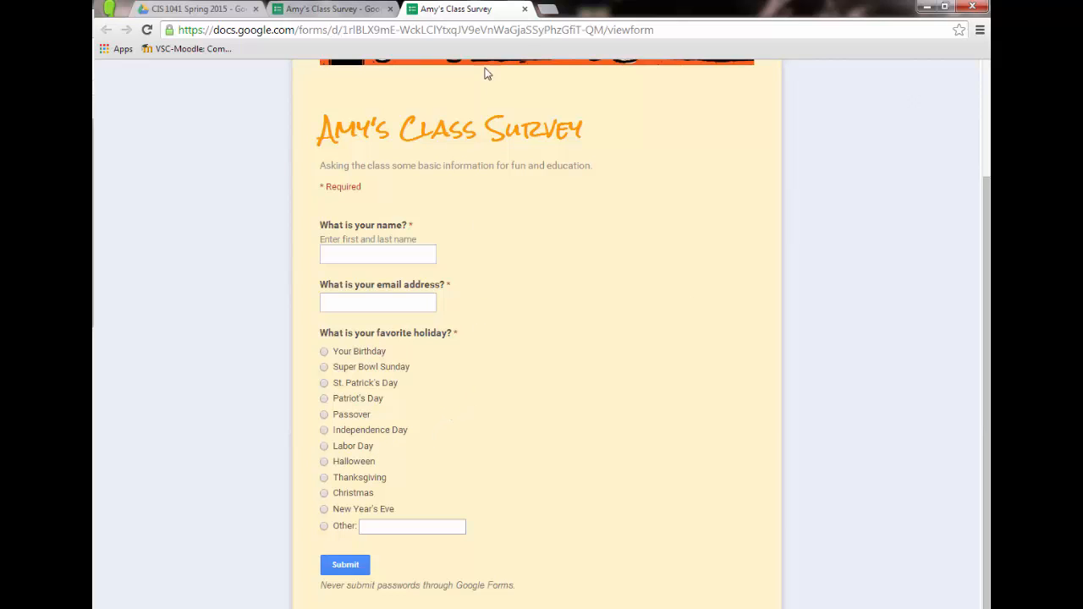
Close the live form and add a choose-from-a-list question titled "What County do you live in?" after the favorite holiday question
click(526, 9)
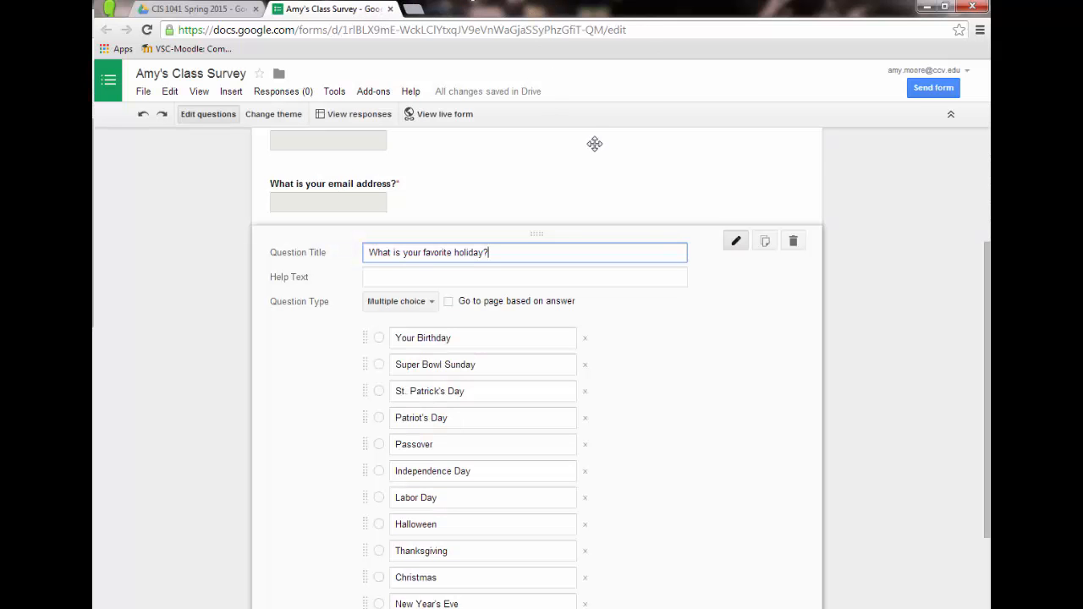
drag(985, 266, 976, 411)
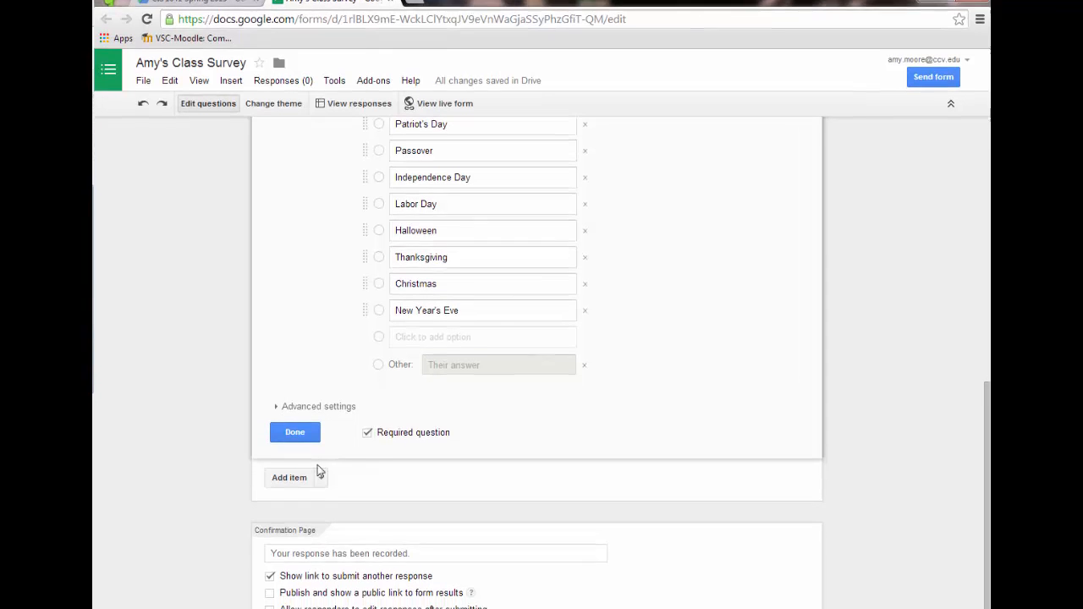
click(321, 489)
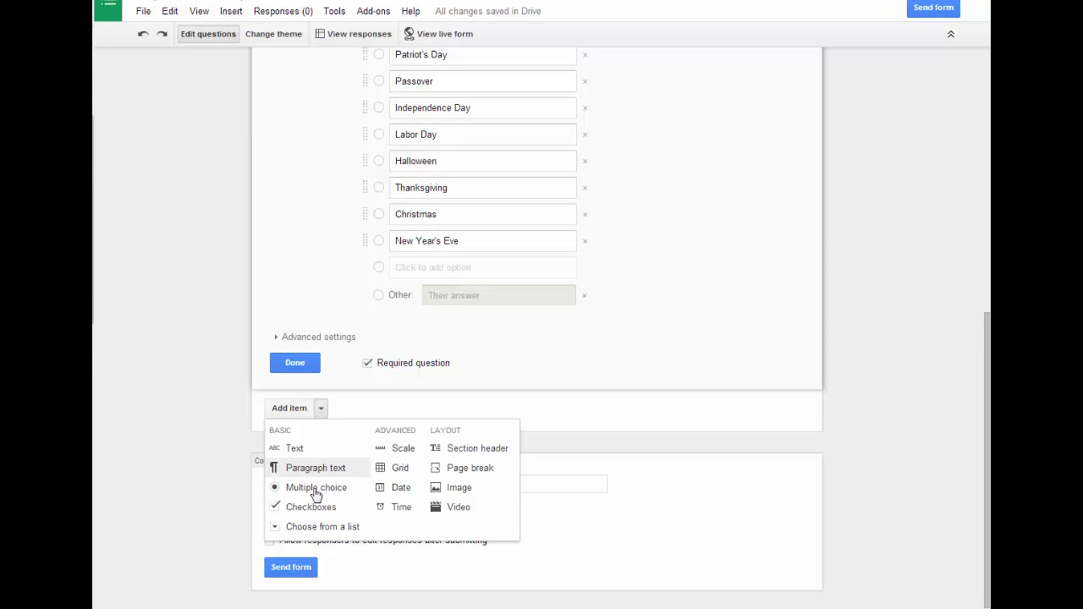
click(314, 527)
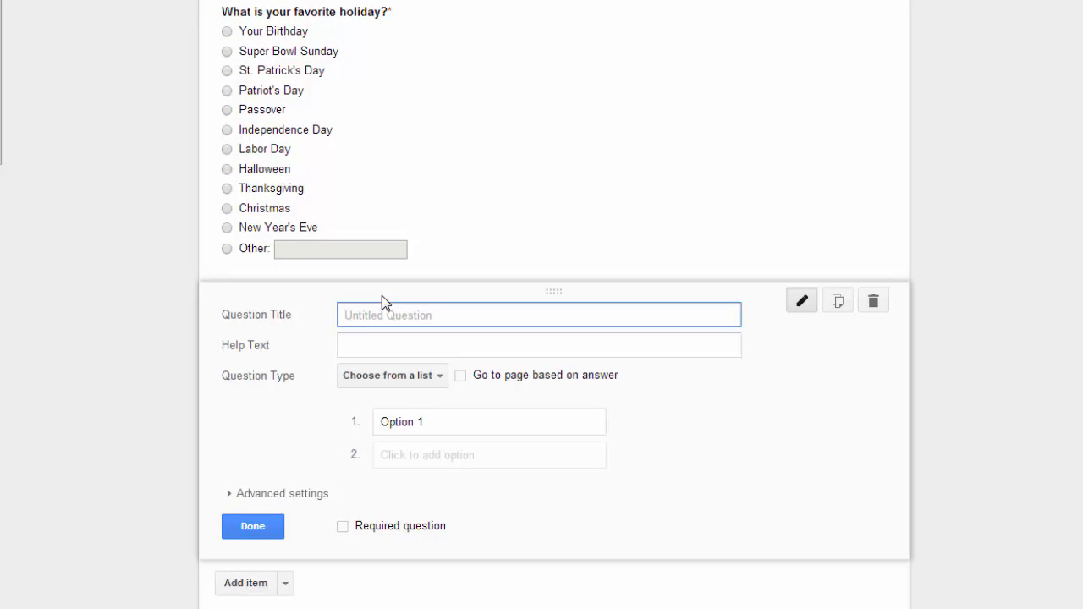
text(What County do you live in?)
key(Tab)
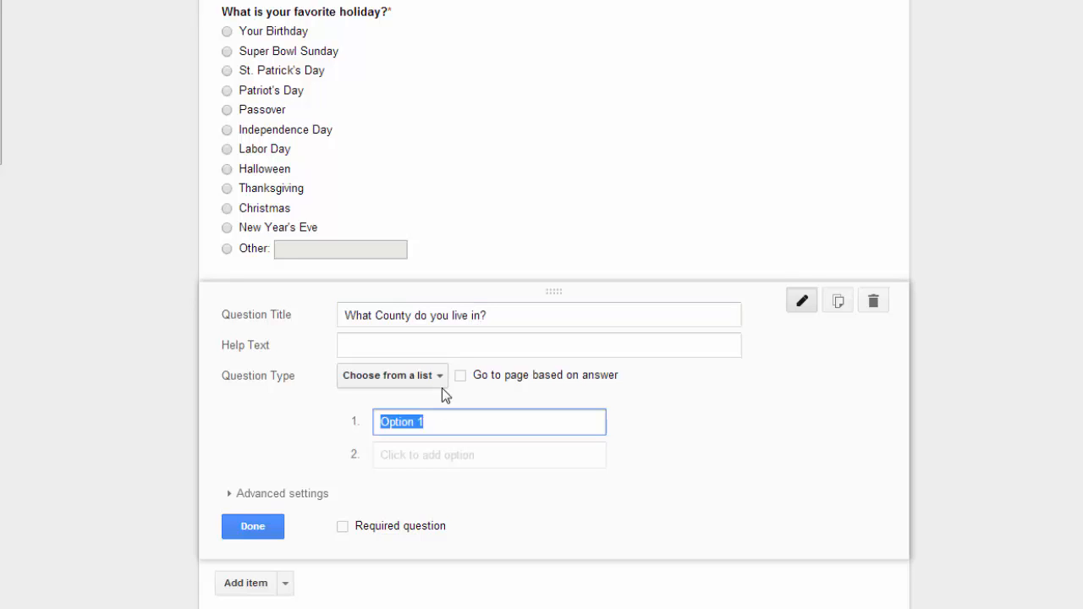
Enter the options Addison, Bennington, Caledonia, Chittenden, Essex, Franklin, Grand Isle, Lamoille, Orange, Orleans, Rutland, Washington, Windham, Windsor and I don't live in Vermont
text(a)
text(Addison)
key(Return)
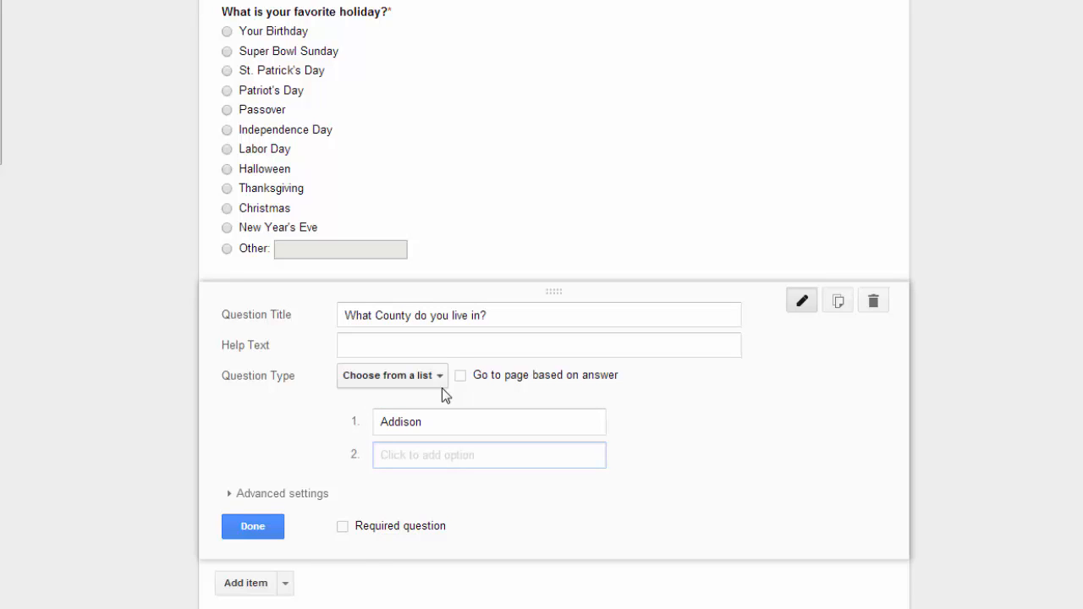
text(Bennington)
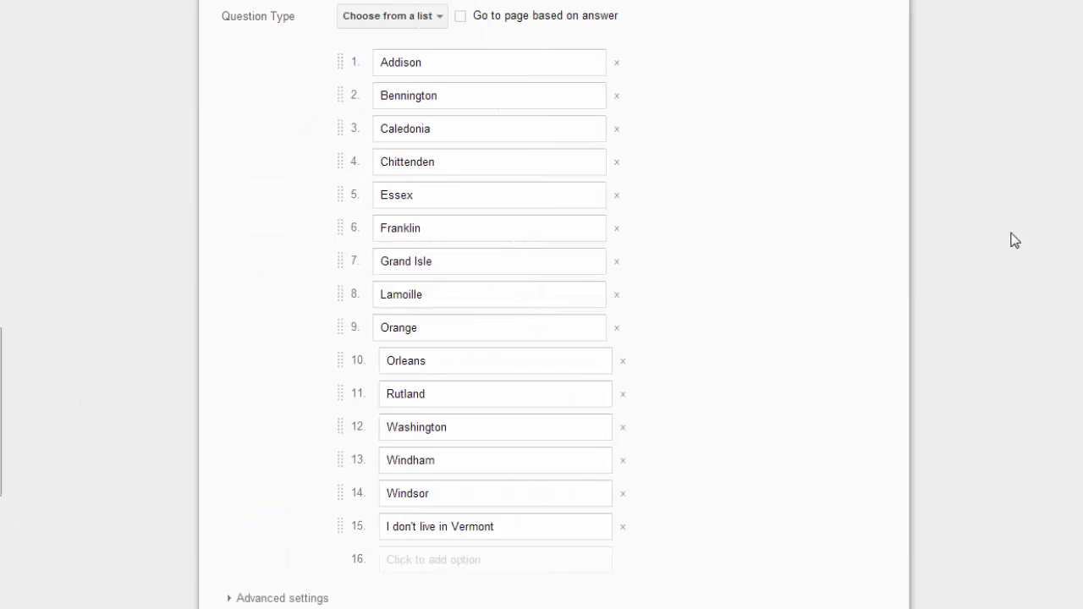
Check the list of county options through to its end and make the county question required
scroll(542, 339, down, 3)
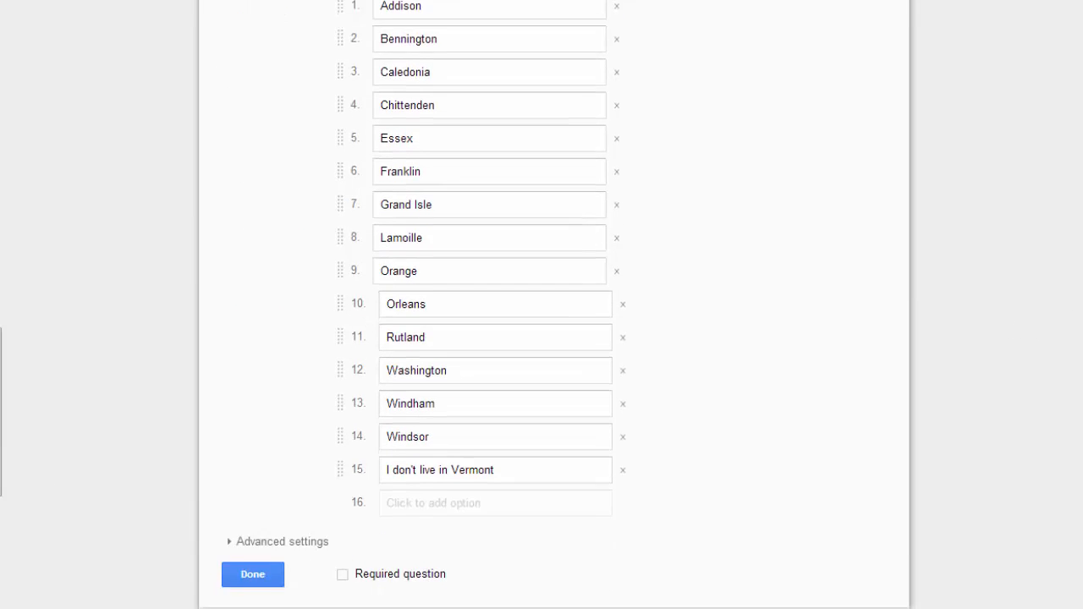
scroll(555, 305, up, 1)
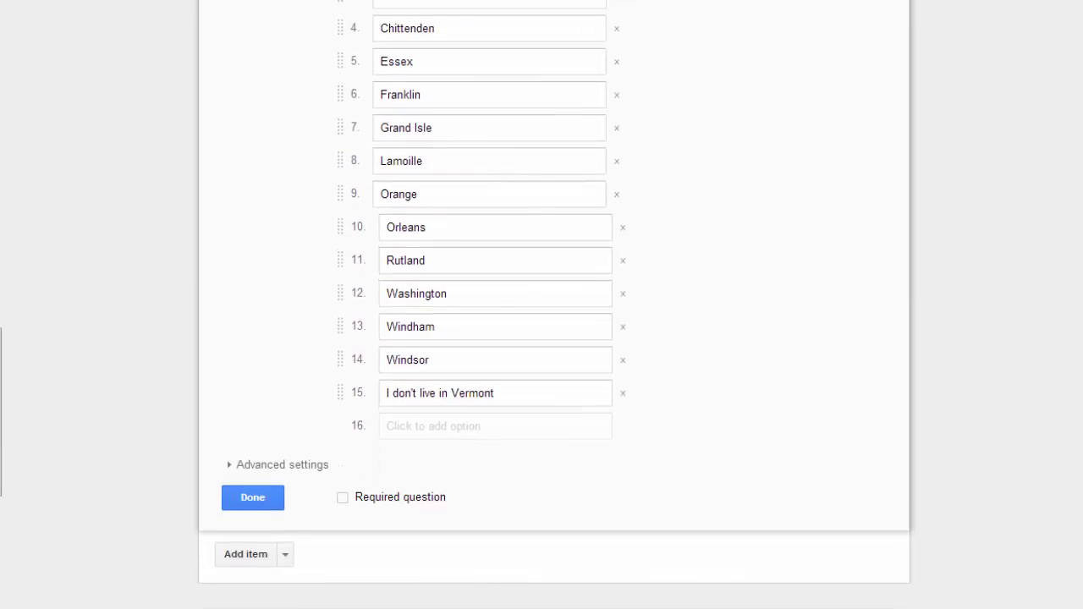
scroll(554, 304, up, 1)
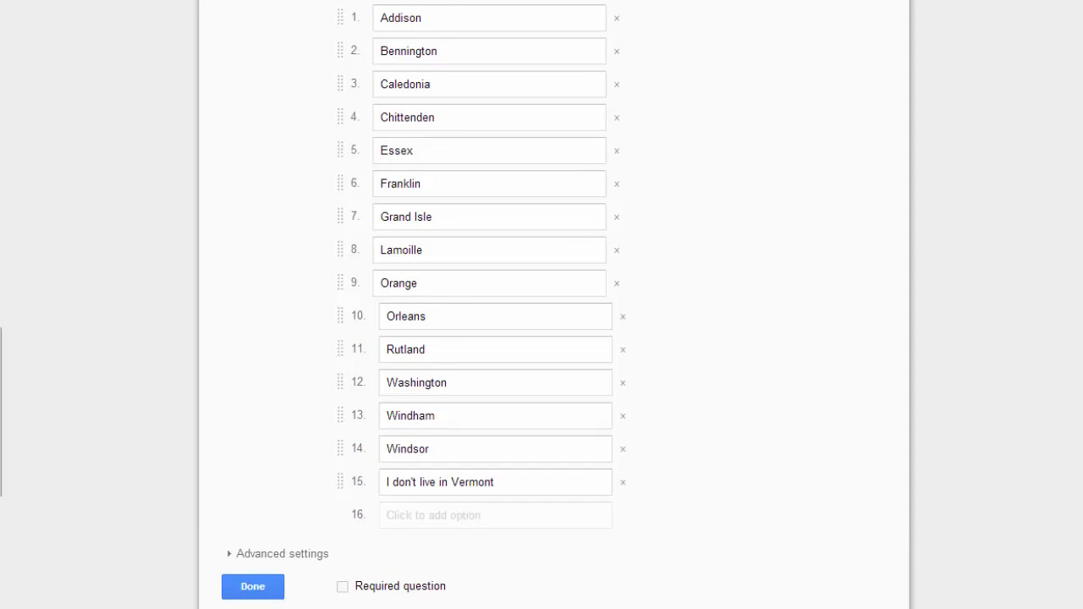
scroll(347, 500, down, 2)
click(343, 492)
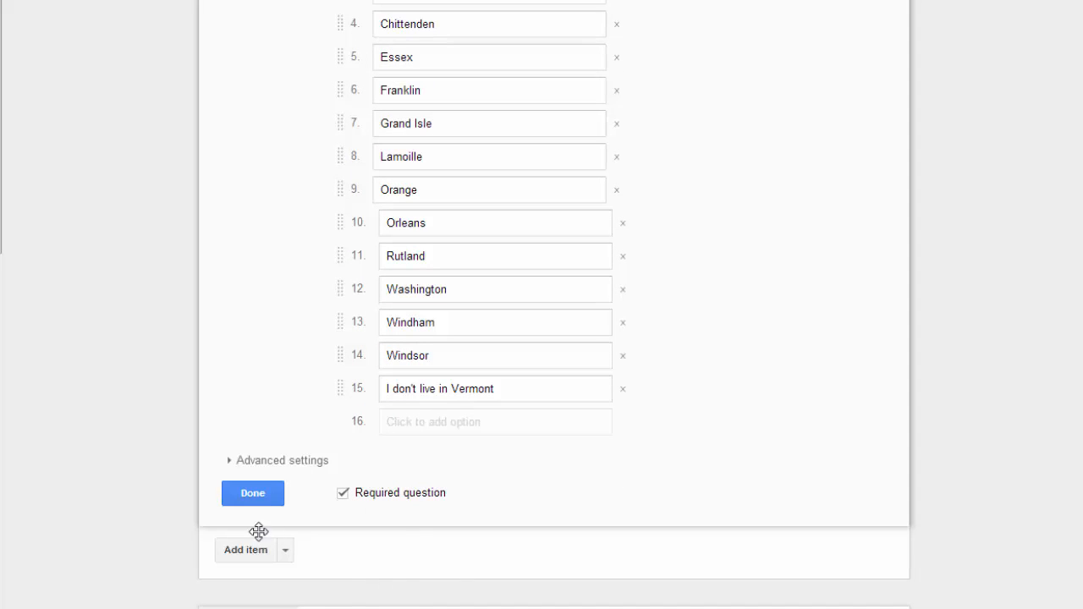
Add a text question titled "How long have you lived in your current house?" below the county question
scroll(264, 558, up, 5)
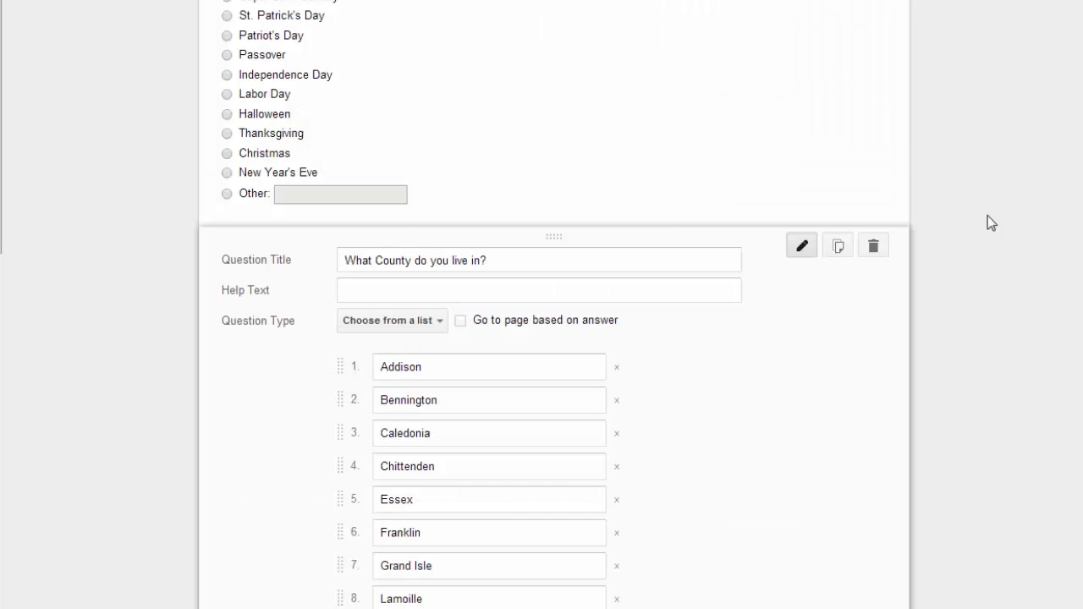
scroll(452, 300, down, 7)
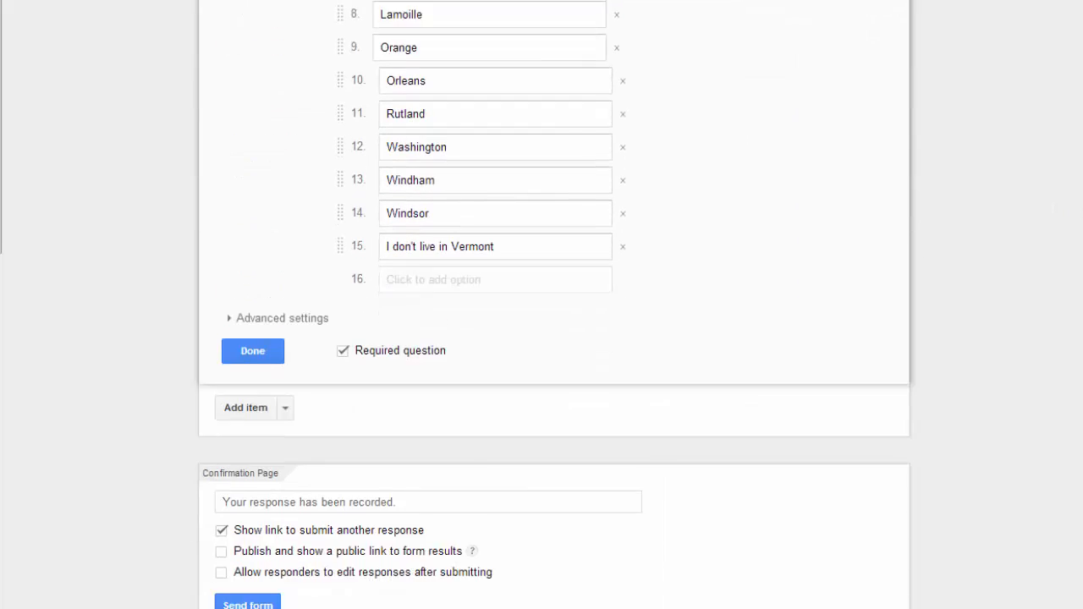
click(286, 359)
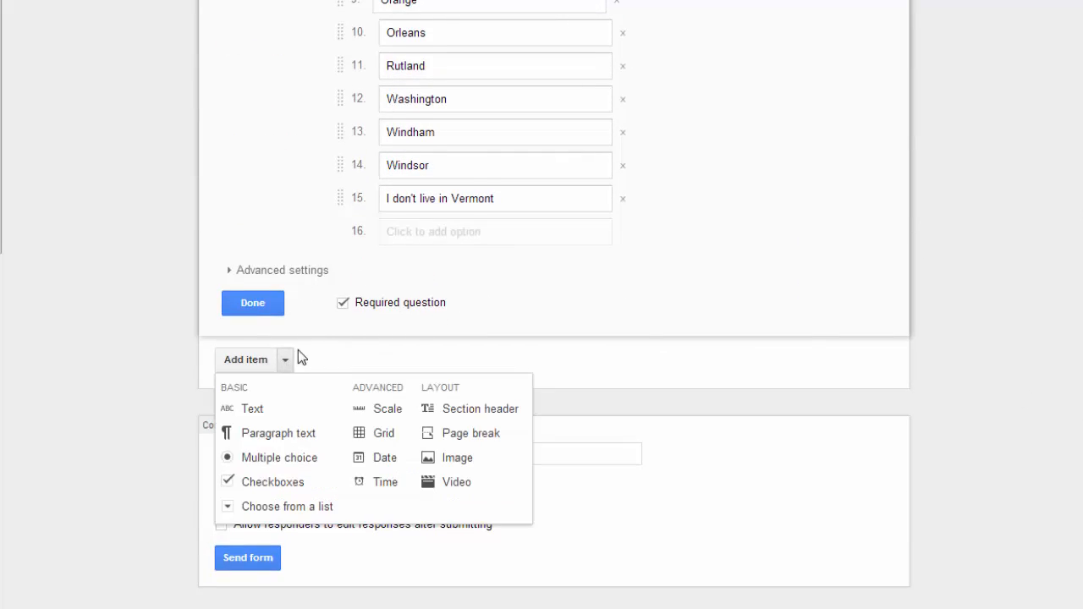
click(254, 410)
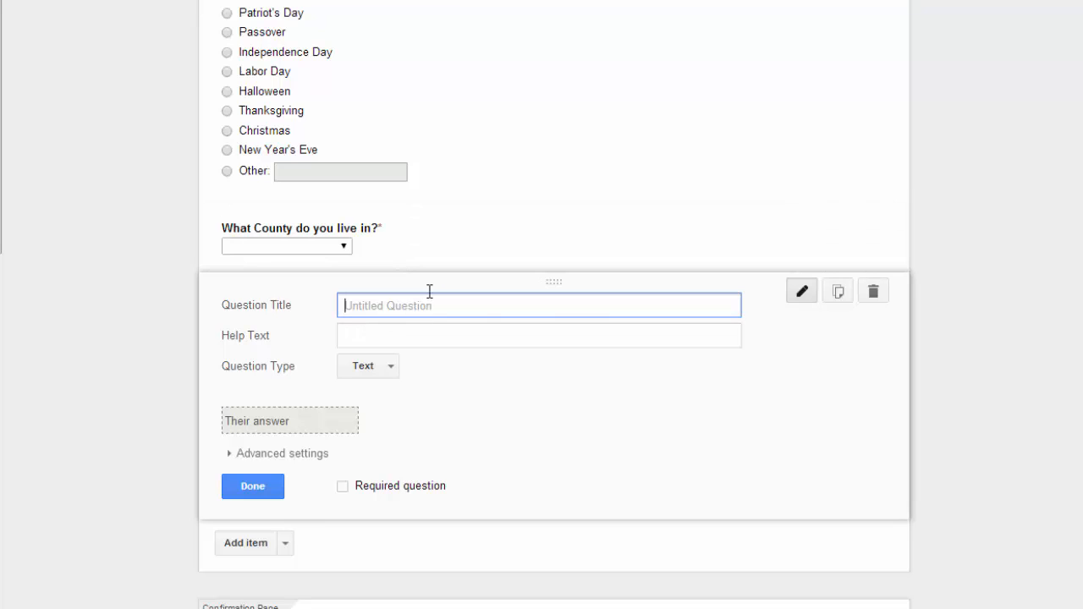
text(How long have you lived in your current )
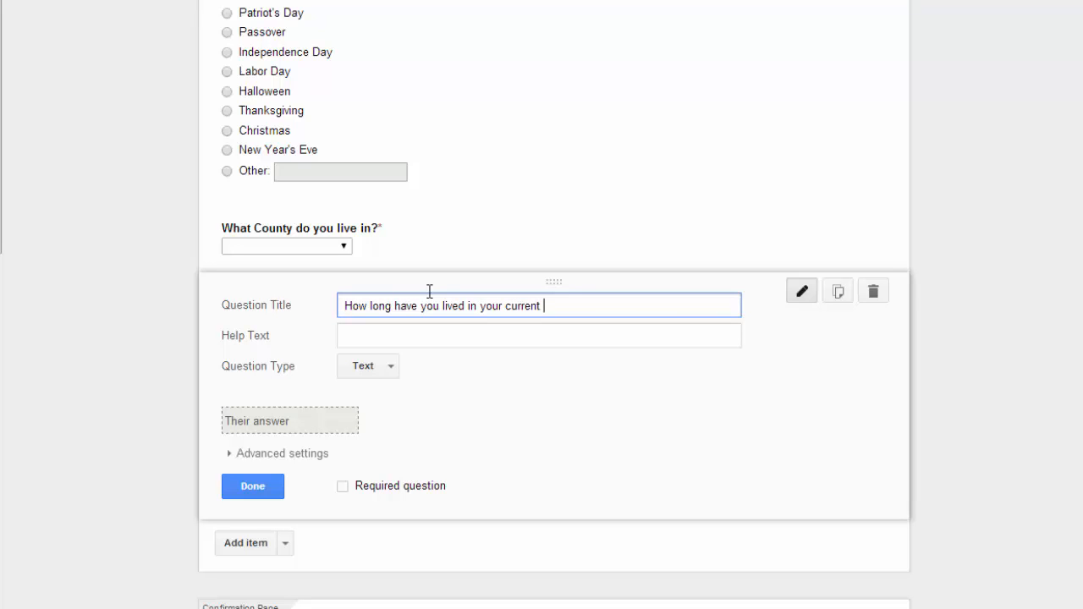
text(ho)
key(BackSpace)
text(house?)
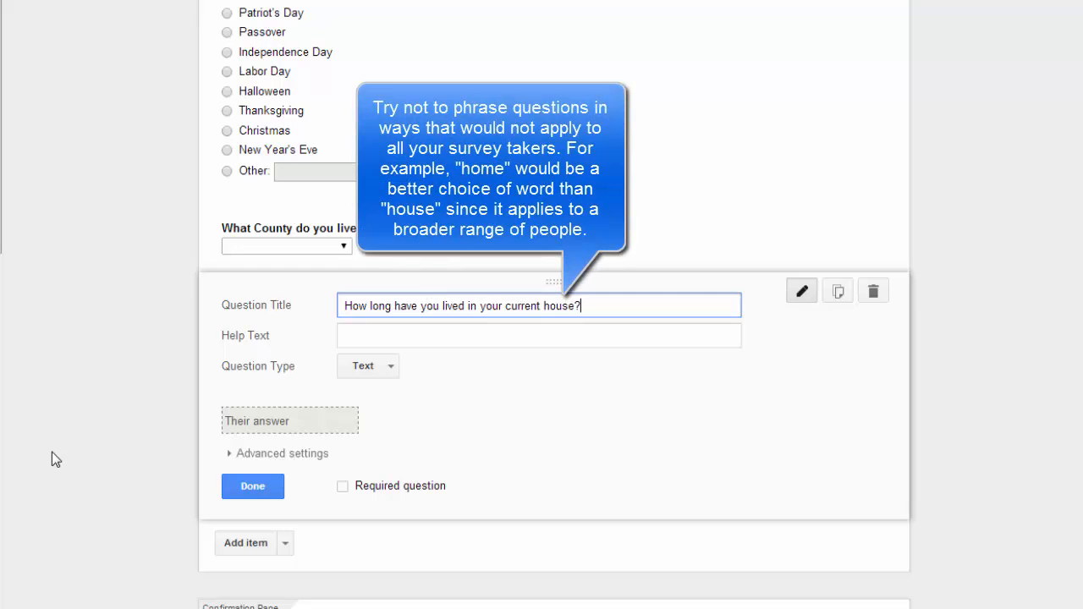
Turn on data validation for the current house question, accepting only a number greater than or equal to 0
click(241, 455)
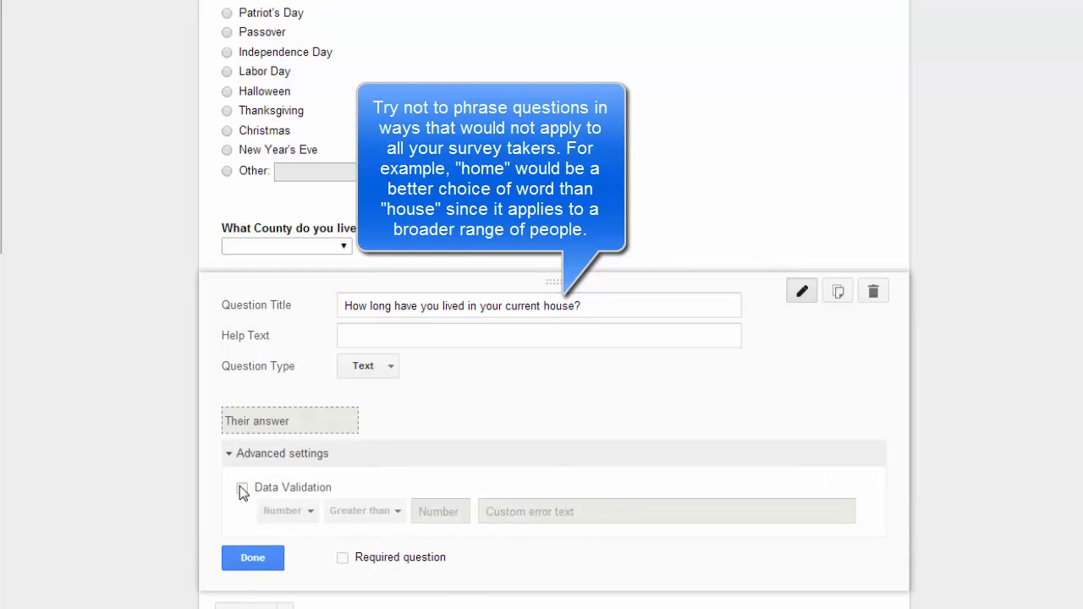
click(242, 488)
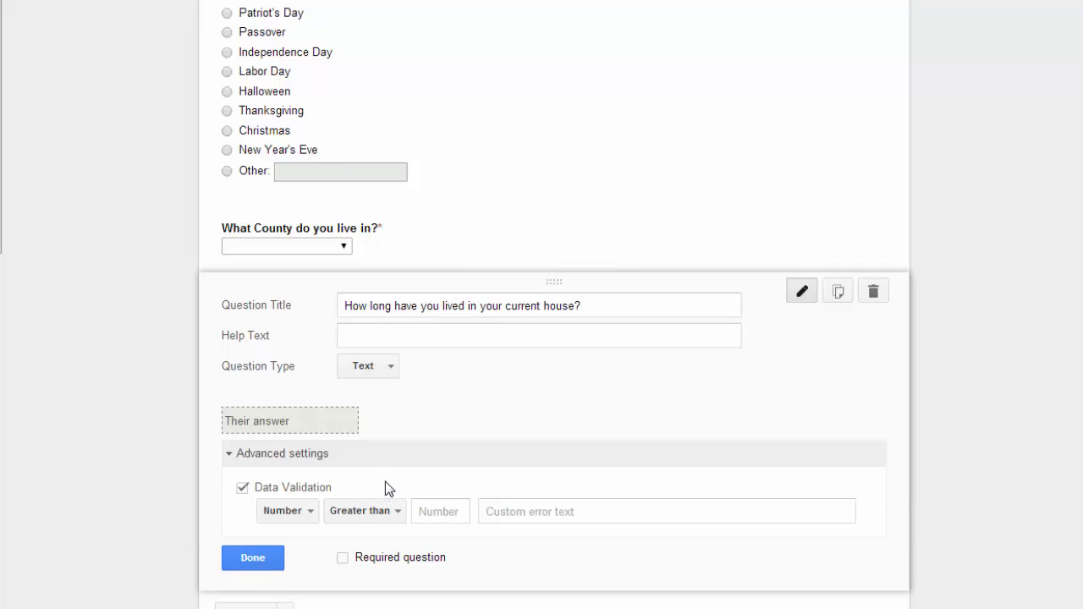
click(385, 510)
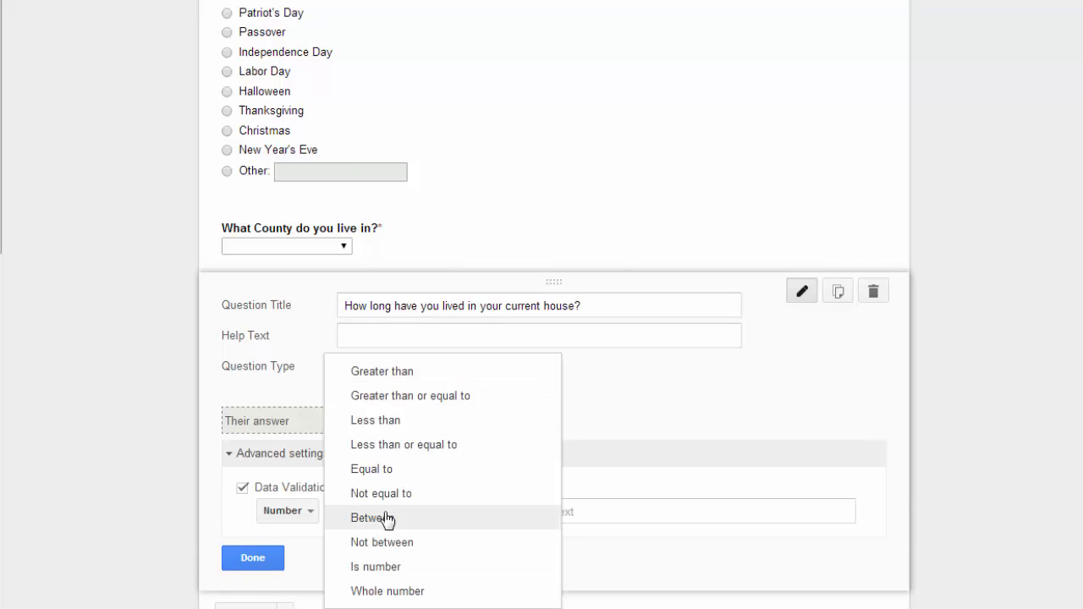
click(397, 591)
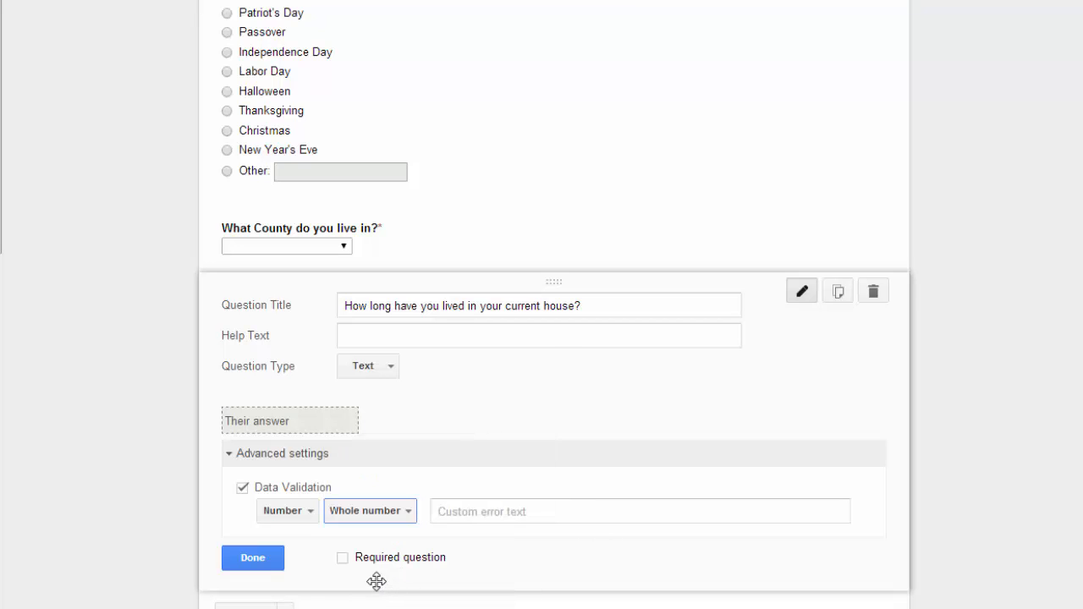
click(393, 515)
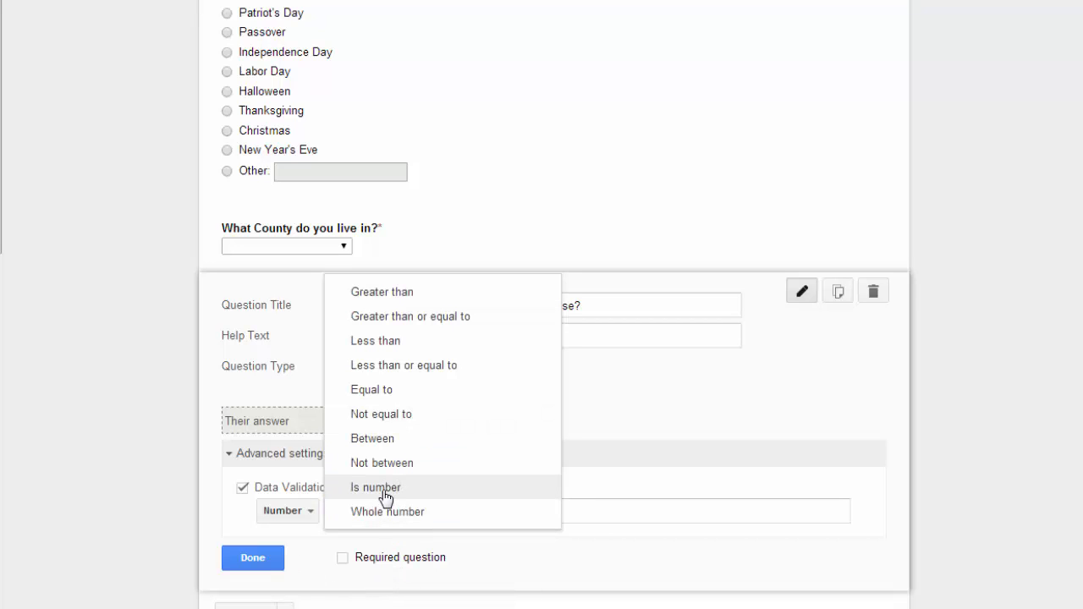
click(421, 319)
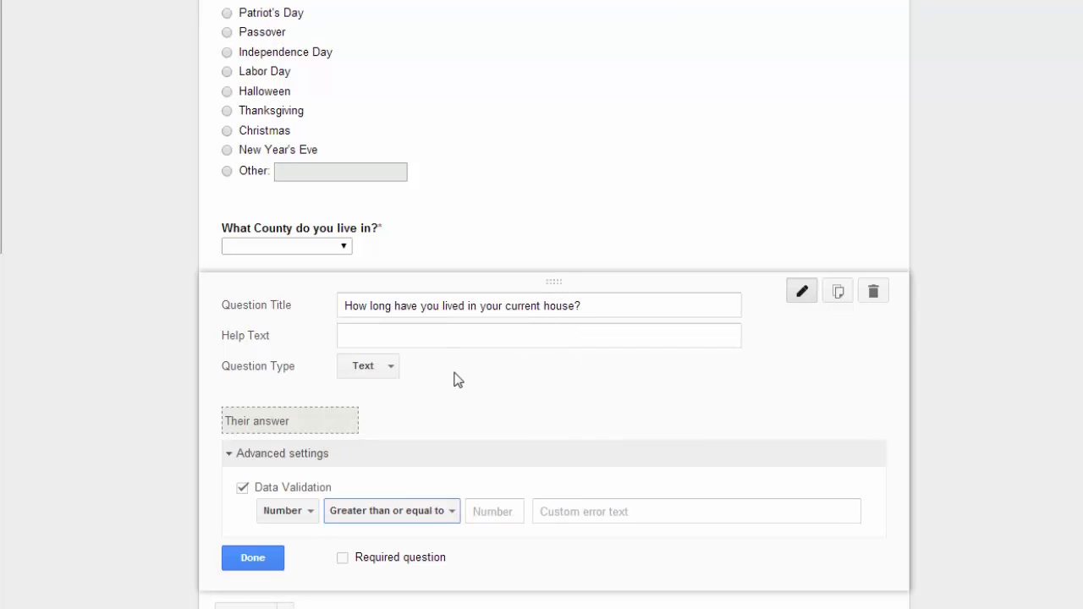
click(487, 511)
text(0)
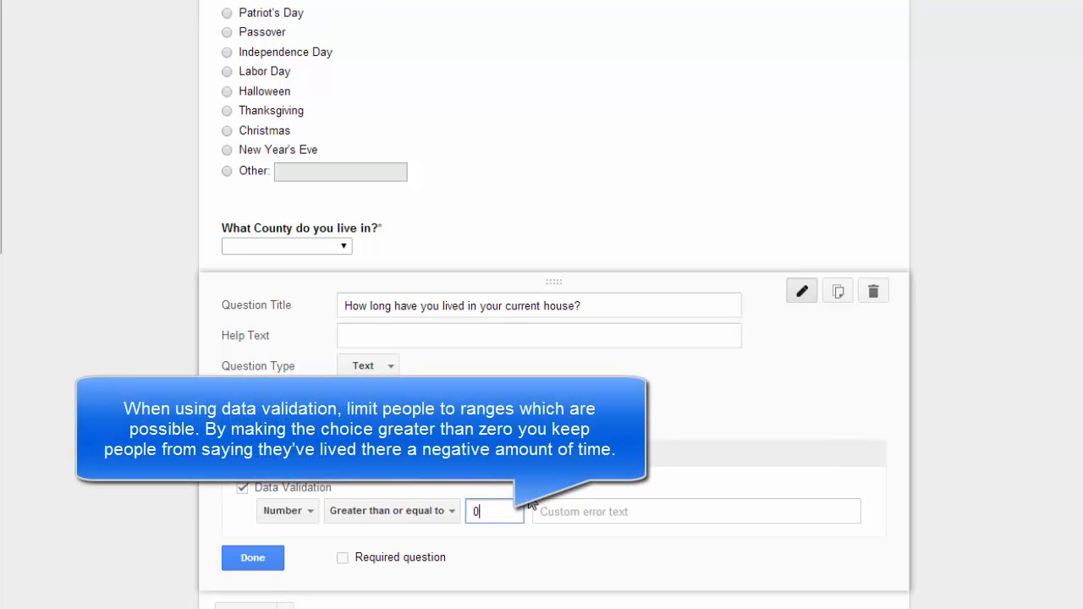
Reword the question title to "How many years have you lived in your current house?"
click(424, 302)
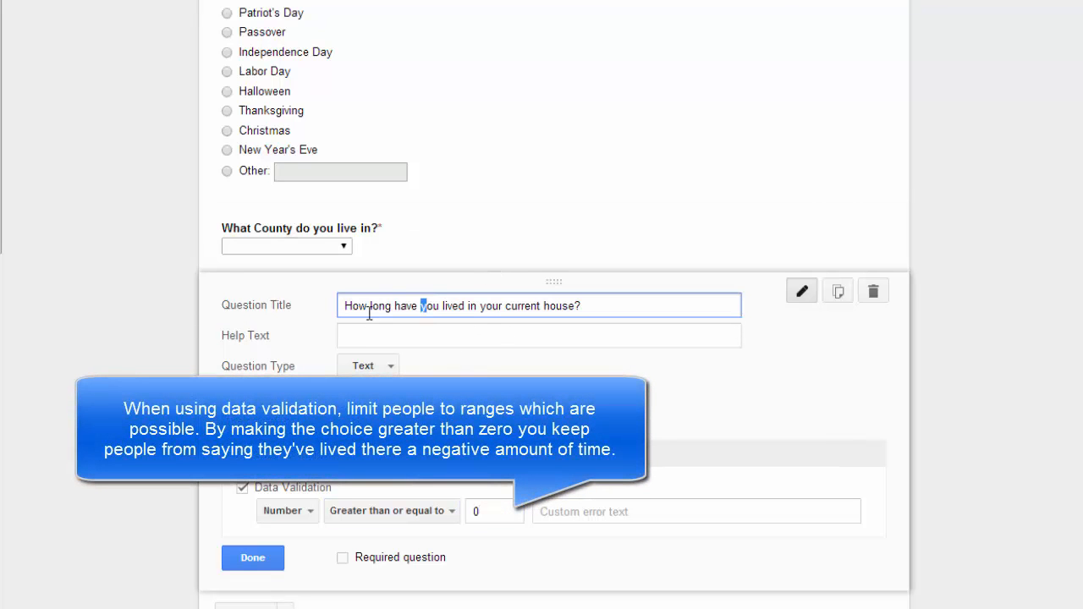
click(369, 310)
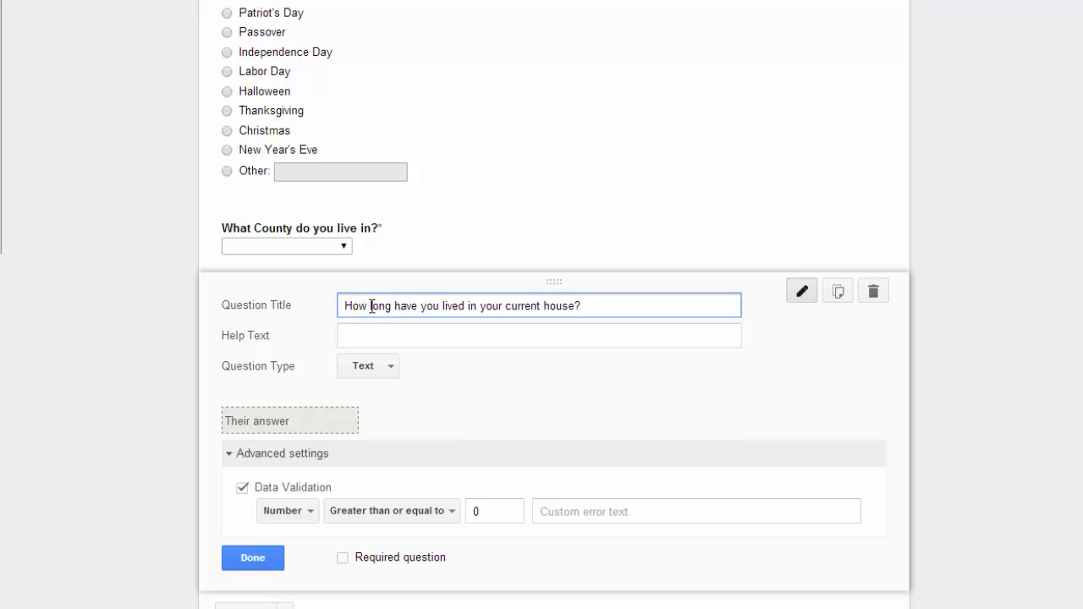
drag(372, 307, 392, 307)
text(man)
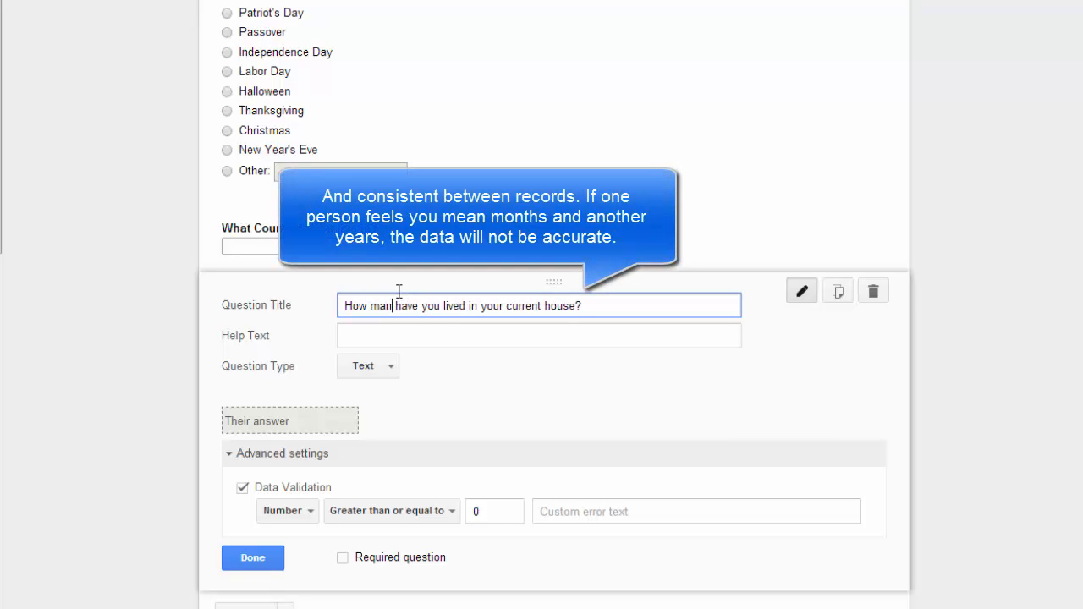
text(y years)
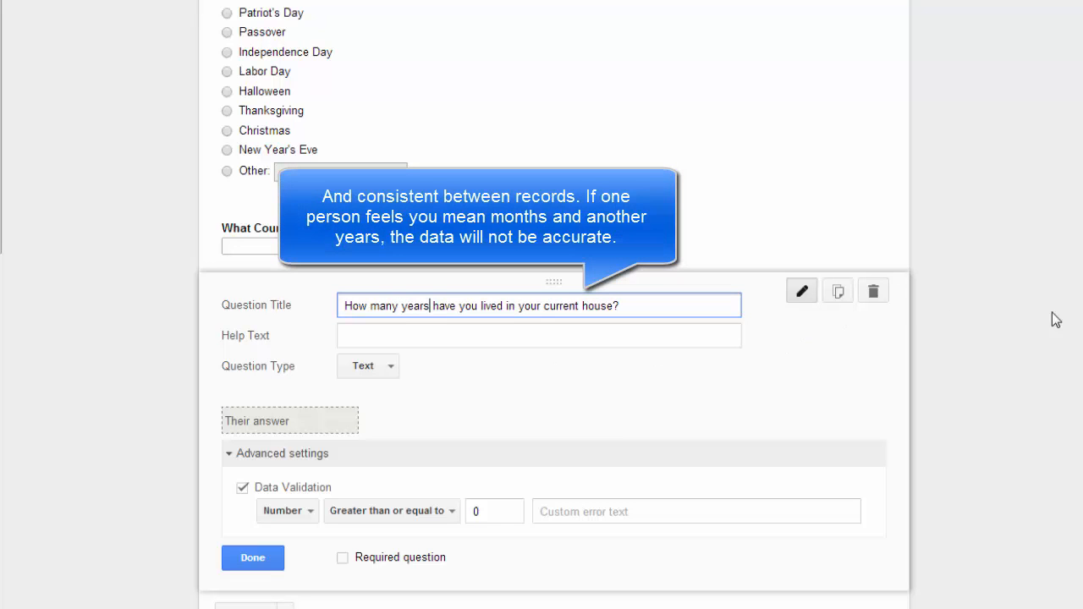
Add a multiple-choice question titled "Do you use Facebook?" below the years-in-house question
scroll(1055, 316, down, 1)
scroll(554, 305, down, 2)
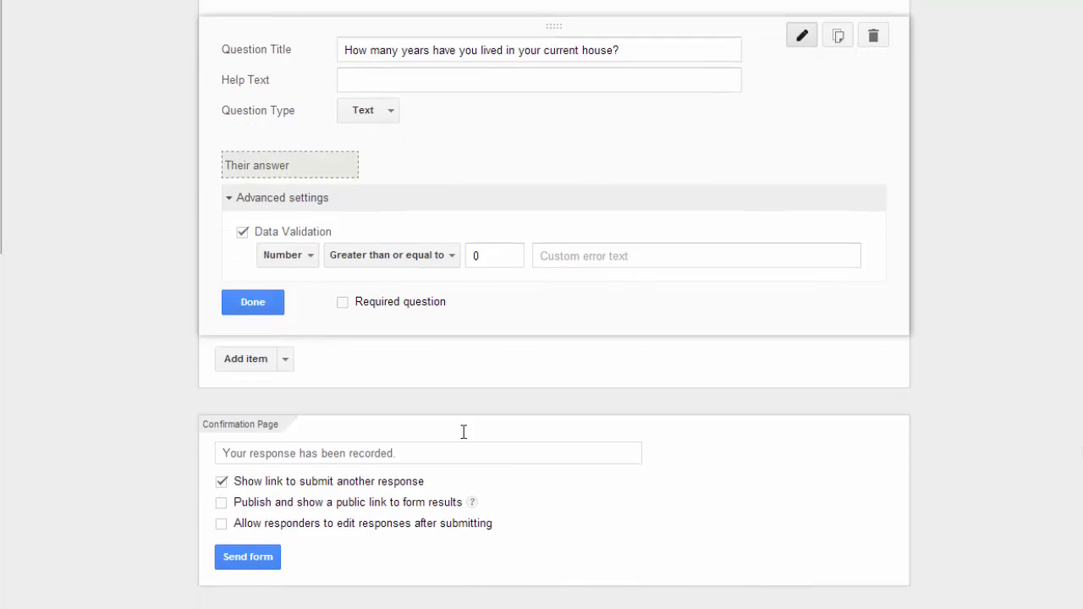
click(285, 359)
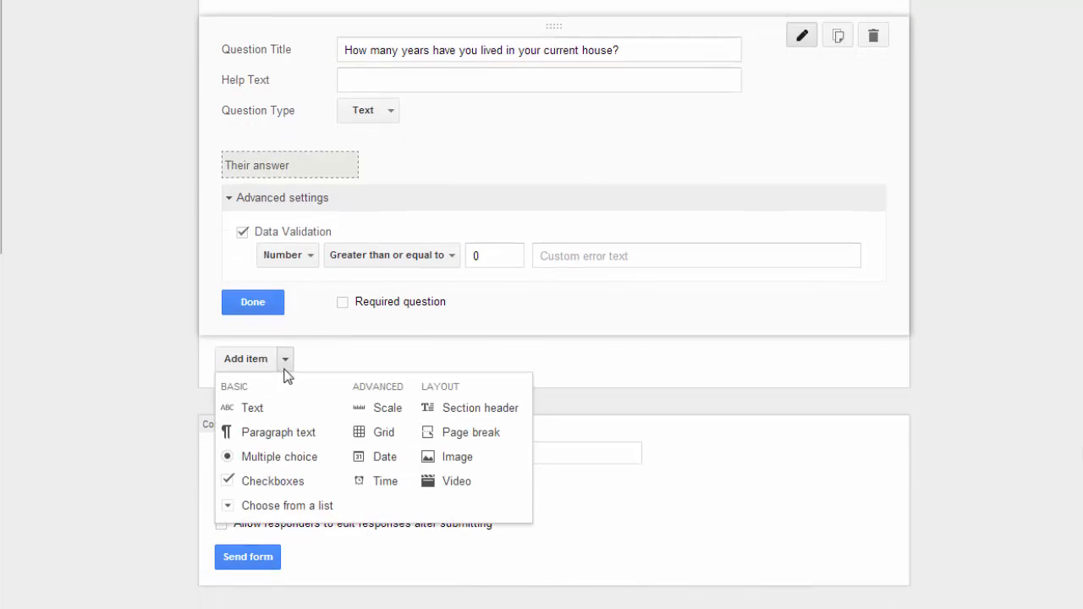
click(273, 456)
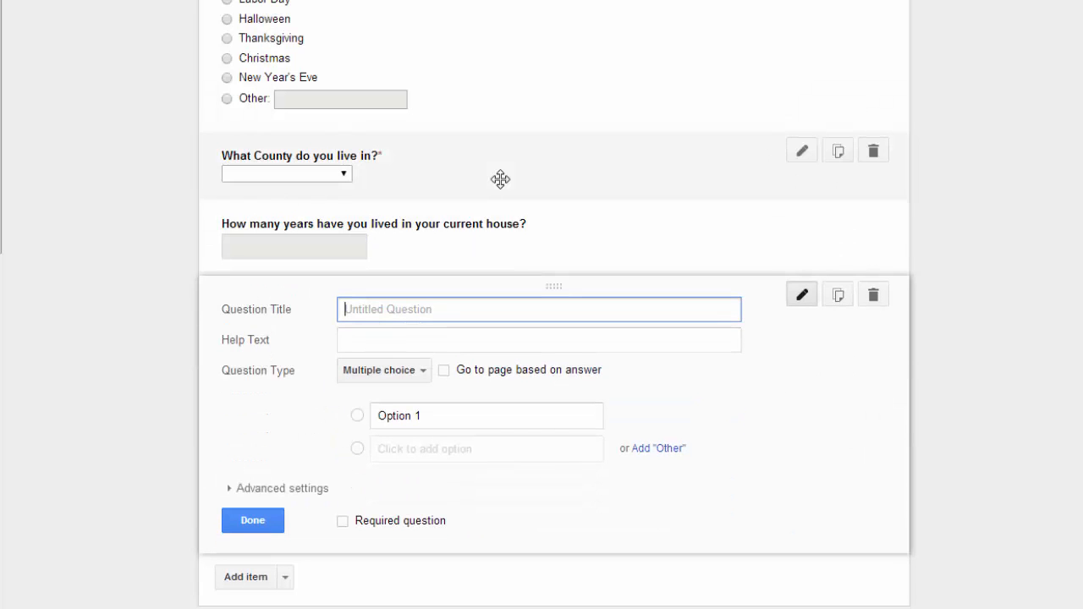
text(Do you use fa)
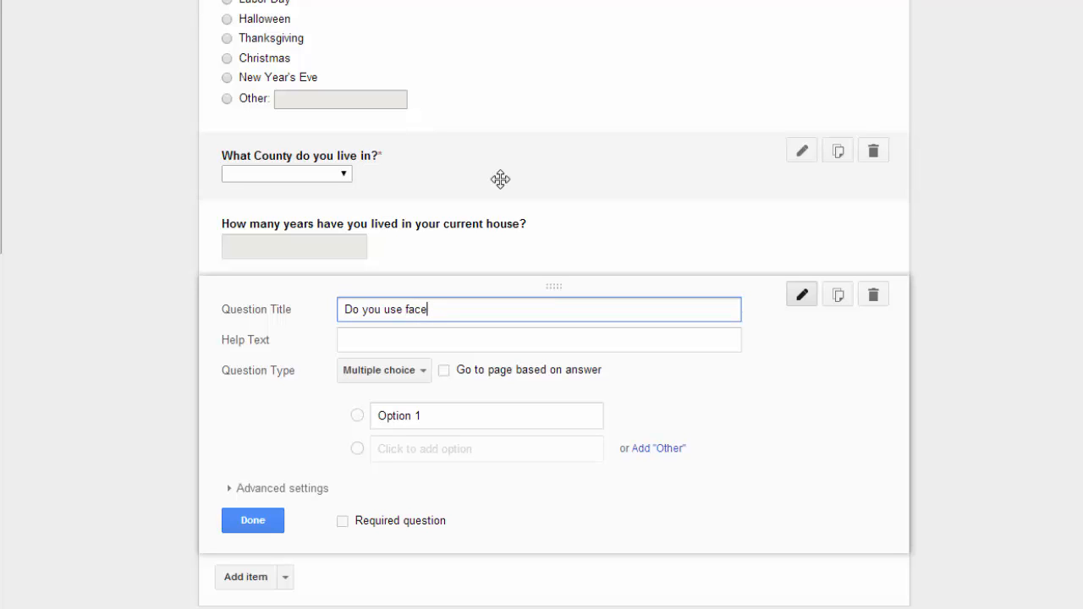
text(ce)
key(BackSpace)
key(BackSpace)
key(BackSpace)
text(aceboo)
Enter Yes and No as the answer options of the Facebook question
click(431, 415)
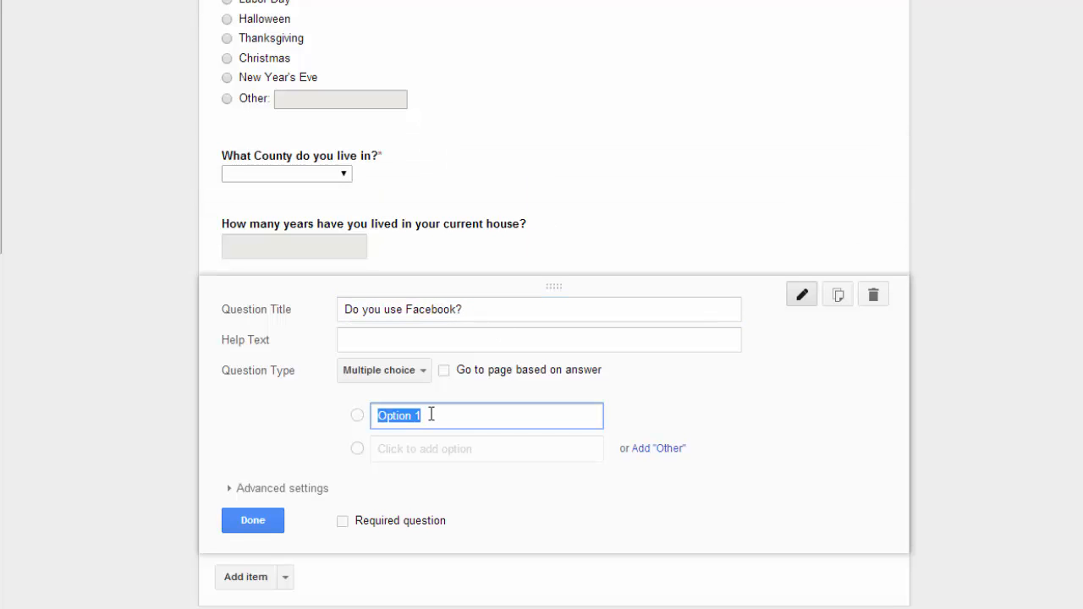
text(Yes)
key(Return)
text(No)
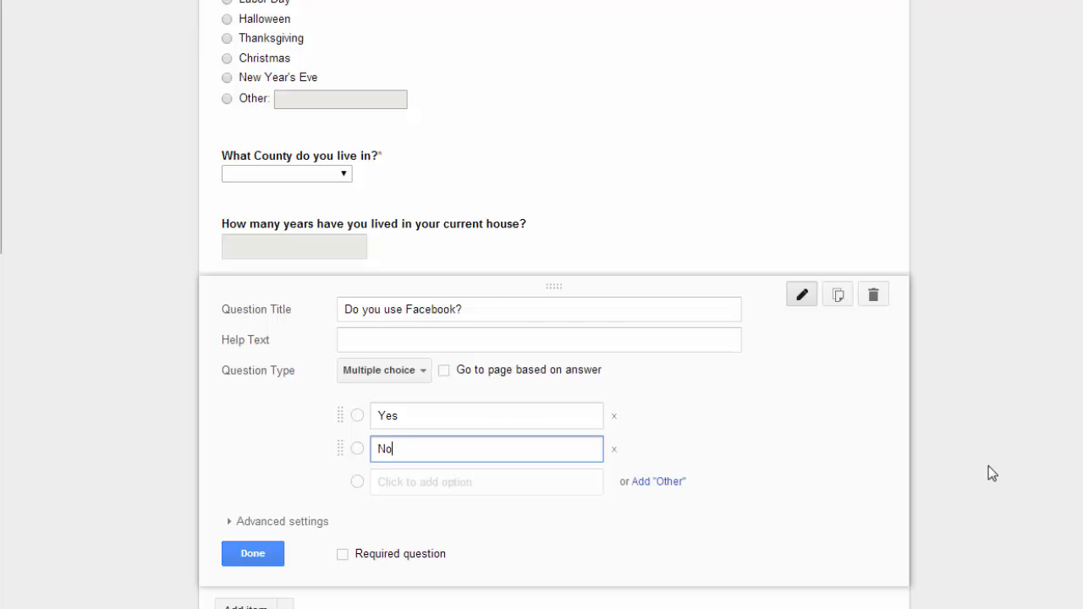
scroll(554, 305, down, 2)
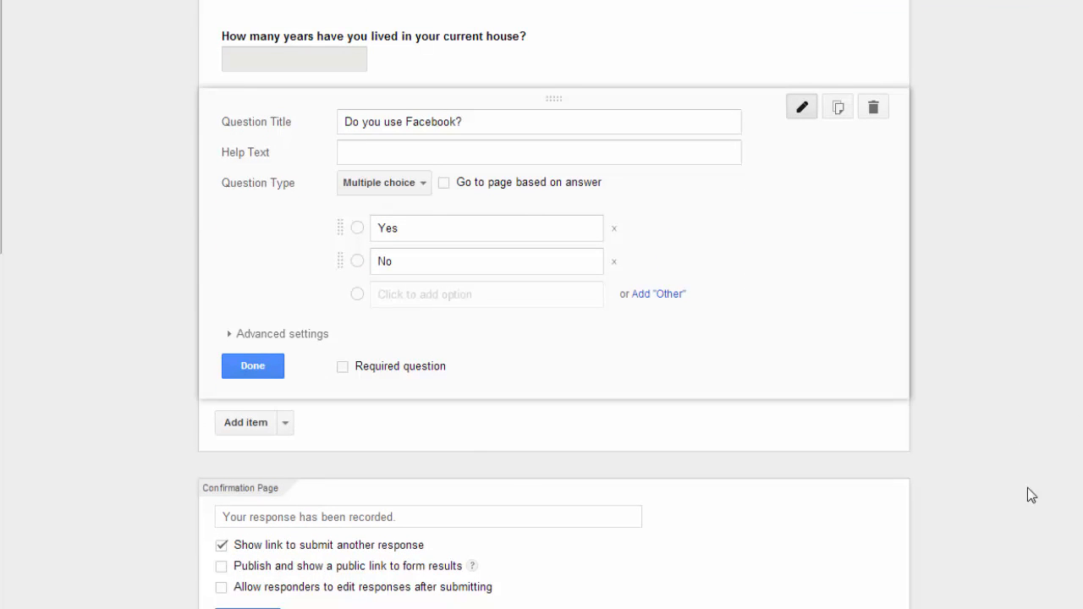
Add a paragraph text question titled "What do you think about my survey?" below the Facebook question
click(287, 423)
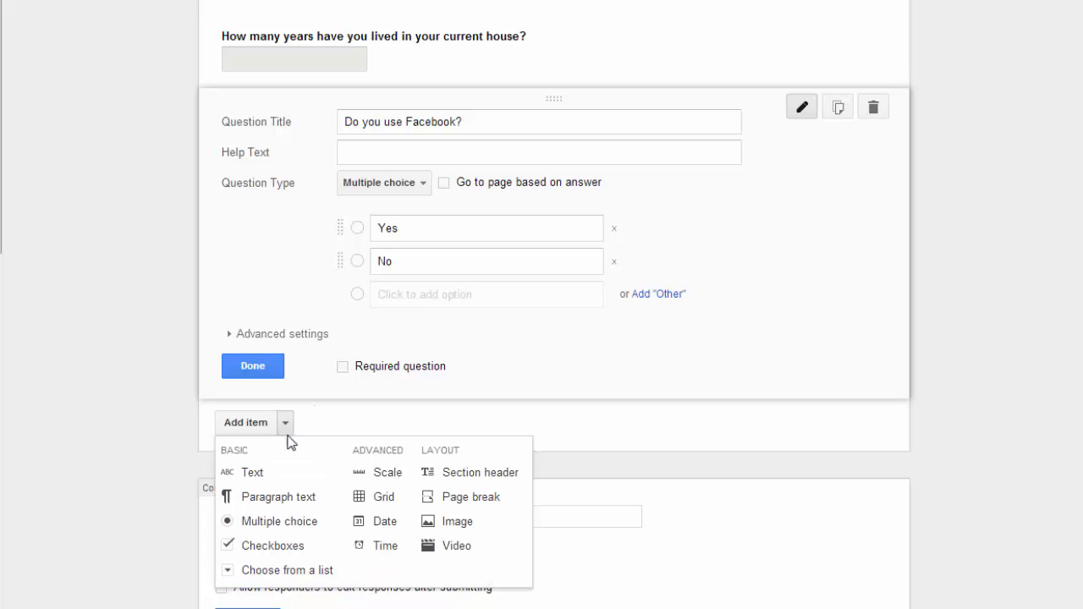
click(282, 501)
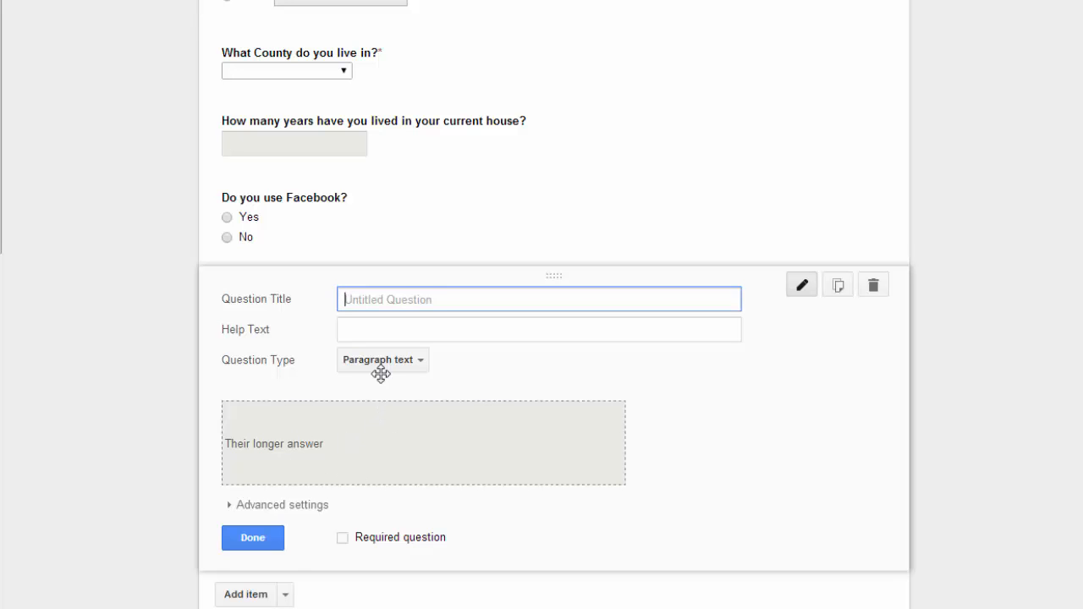
text(What do y)
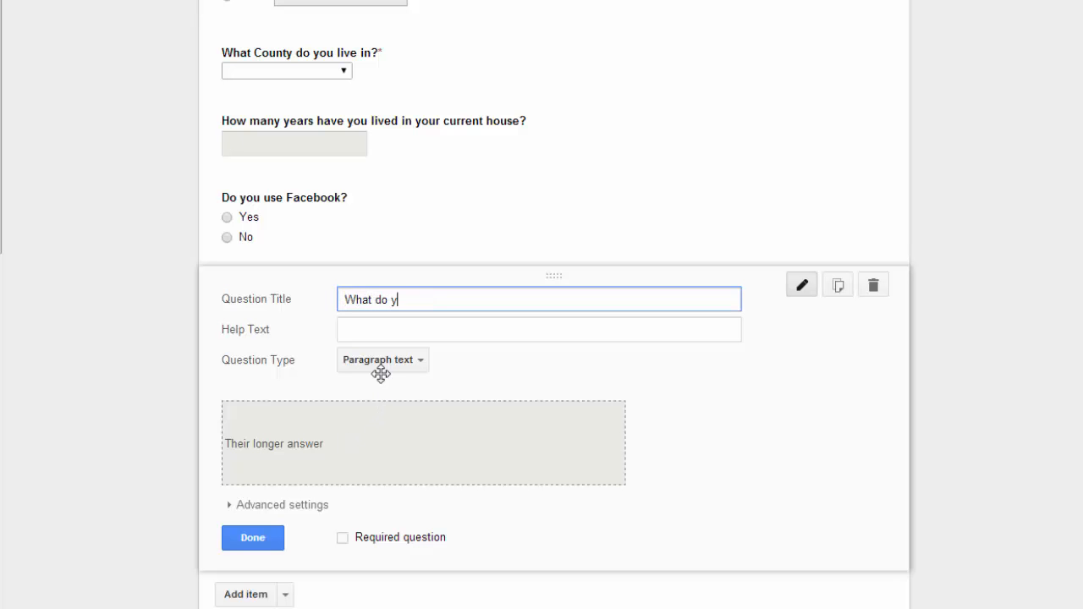
text(ou think about my)
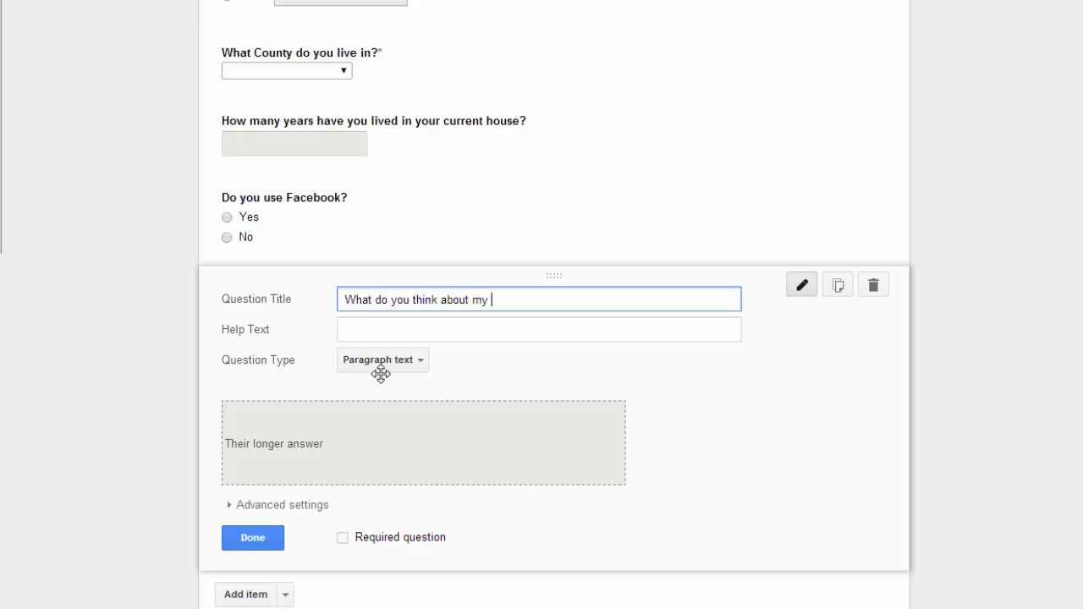
text( survey?)
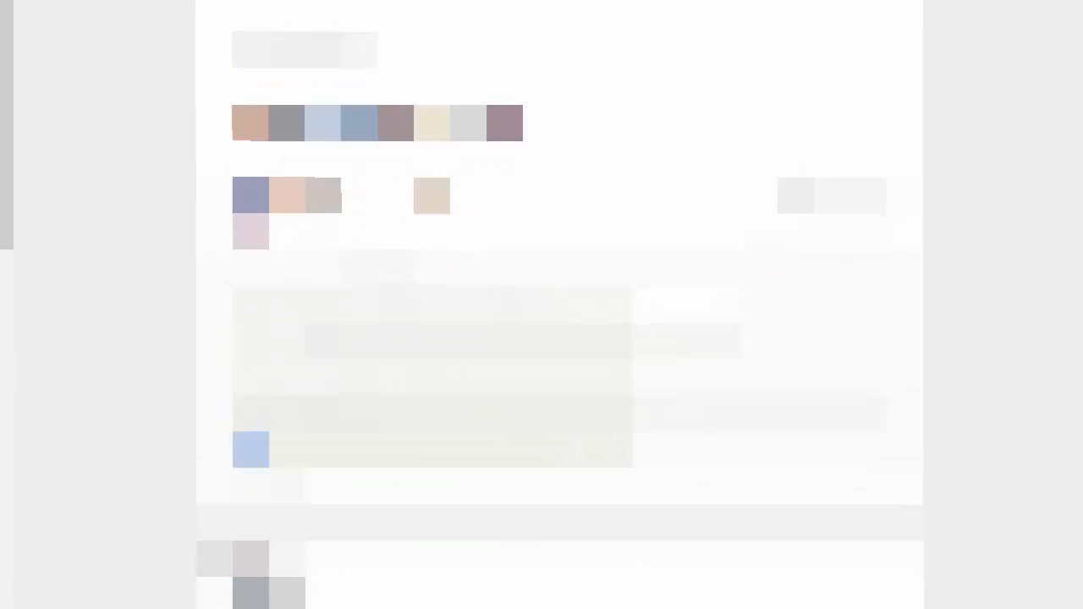
click(252, 437)
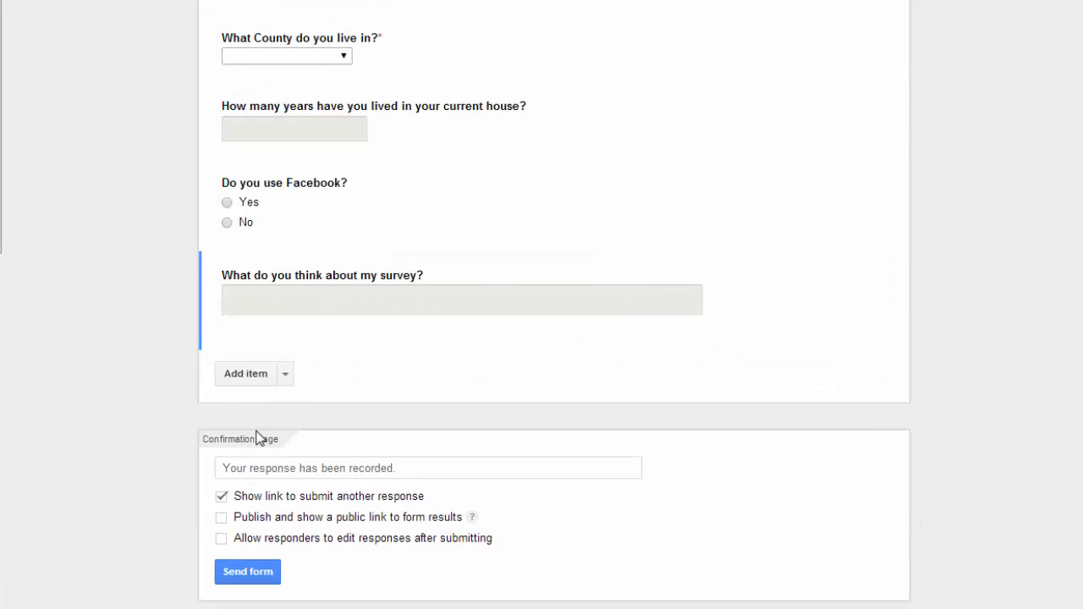
click(286, 362)
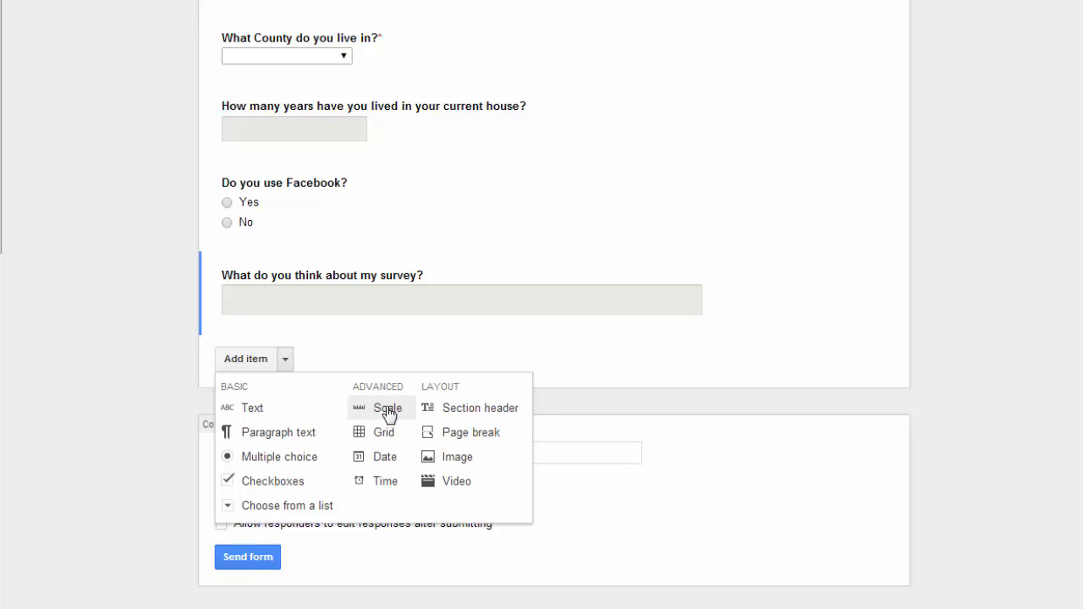
click(457, 481)
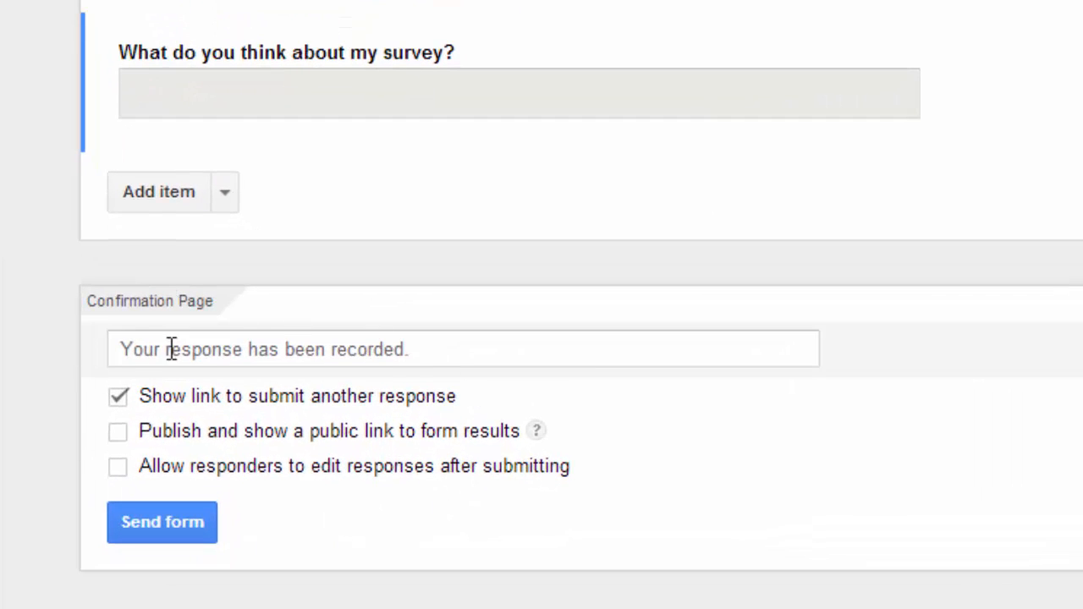
Replace the confirmation message with "Sorry. You can't get those three minutes back. But I do thank you for taking my survey."
click(435, 349)
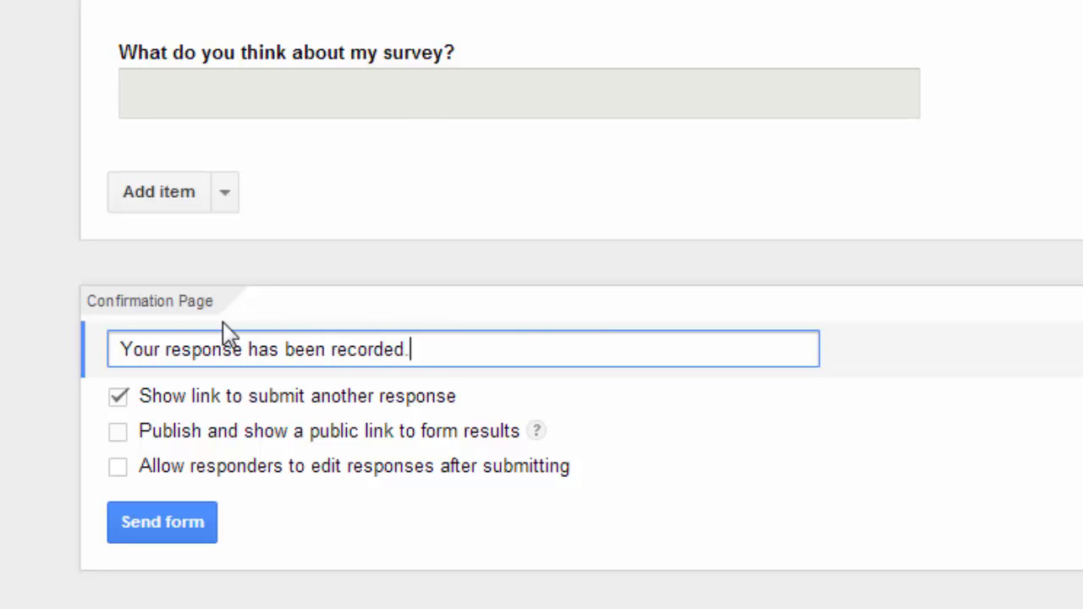
drag(412, 348, 72, 322)
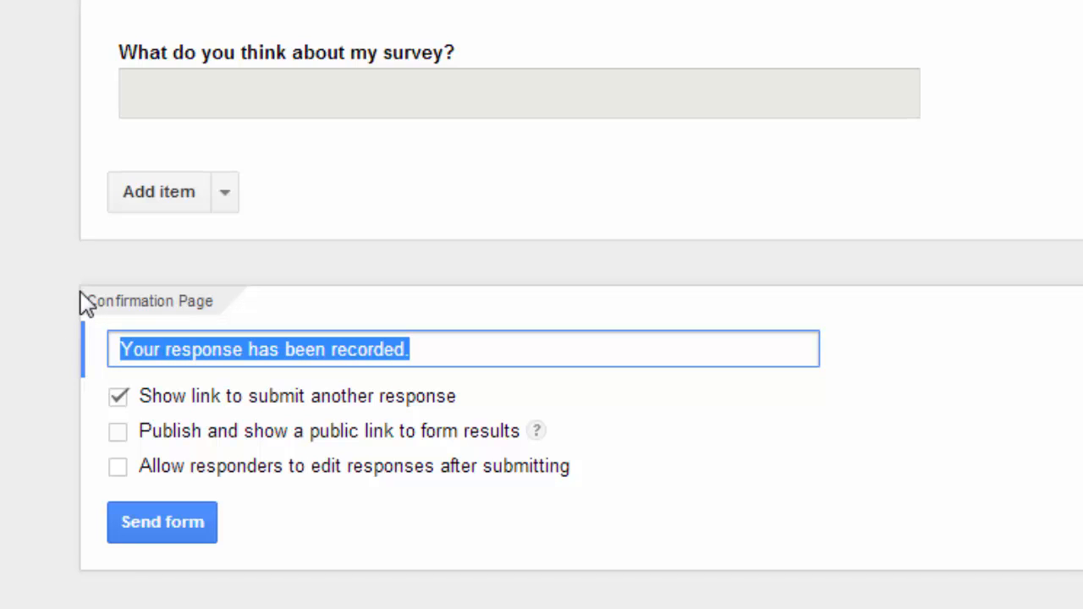
text(Sorry. YOu can')
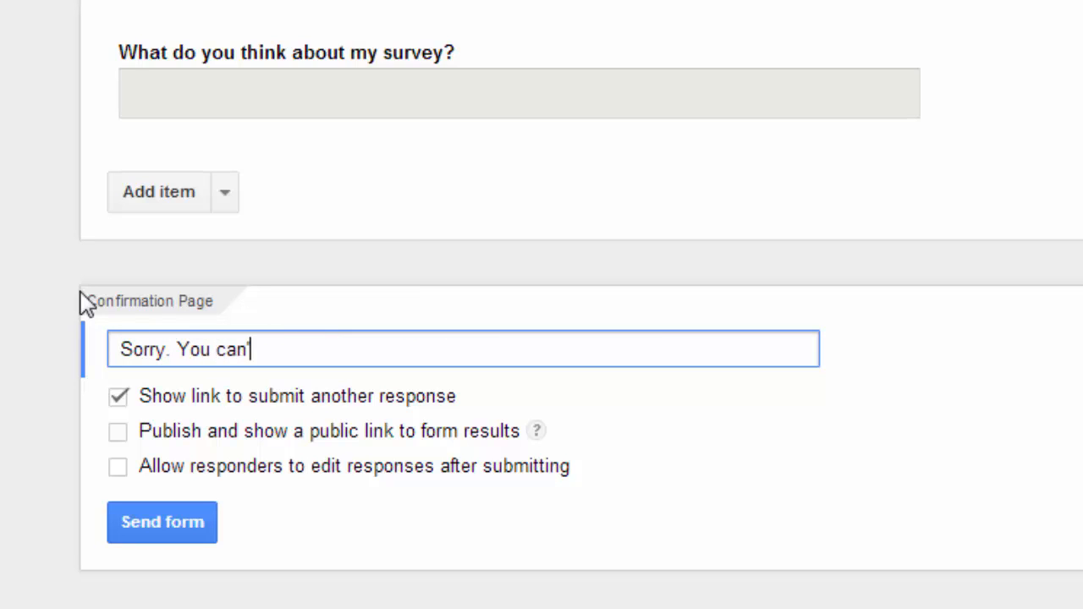
text(t get those t)
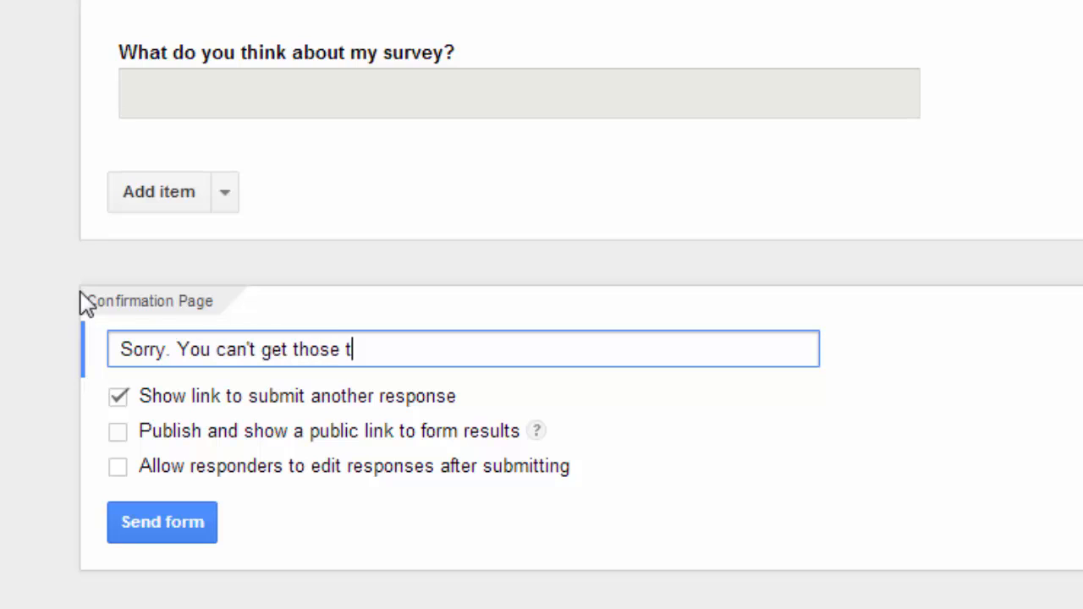
text(hree minutes)
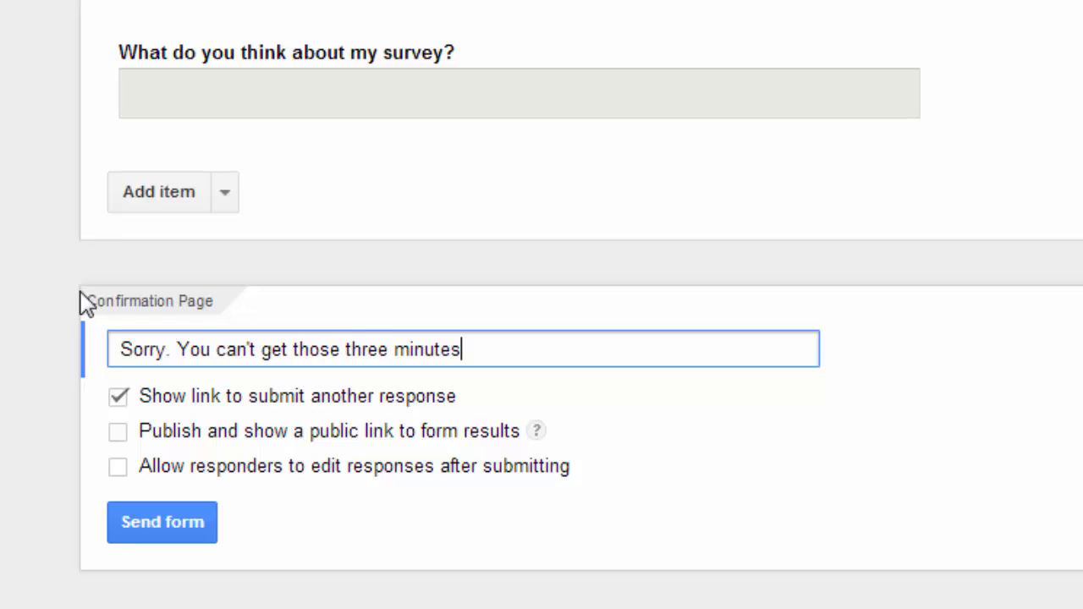
text( back. But I do)
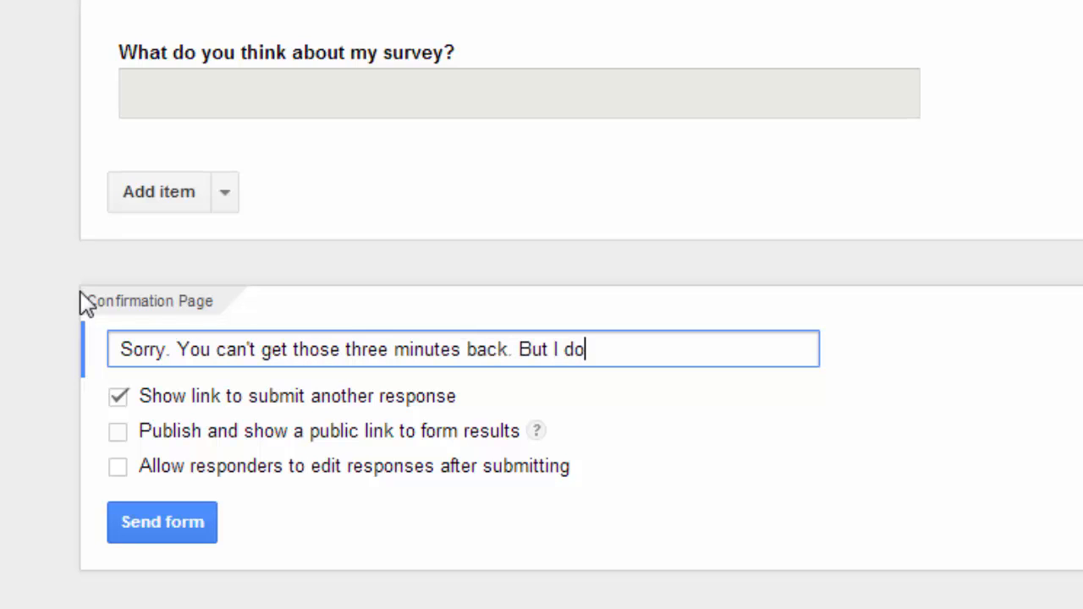
text( thank you for ta)
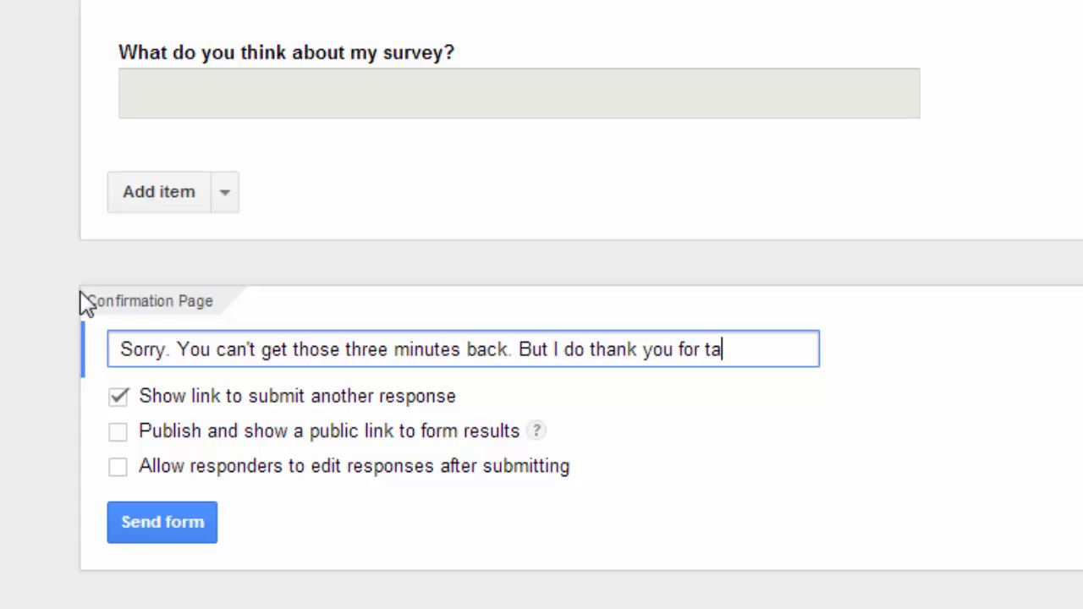
text(king my survey.)
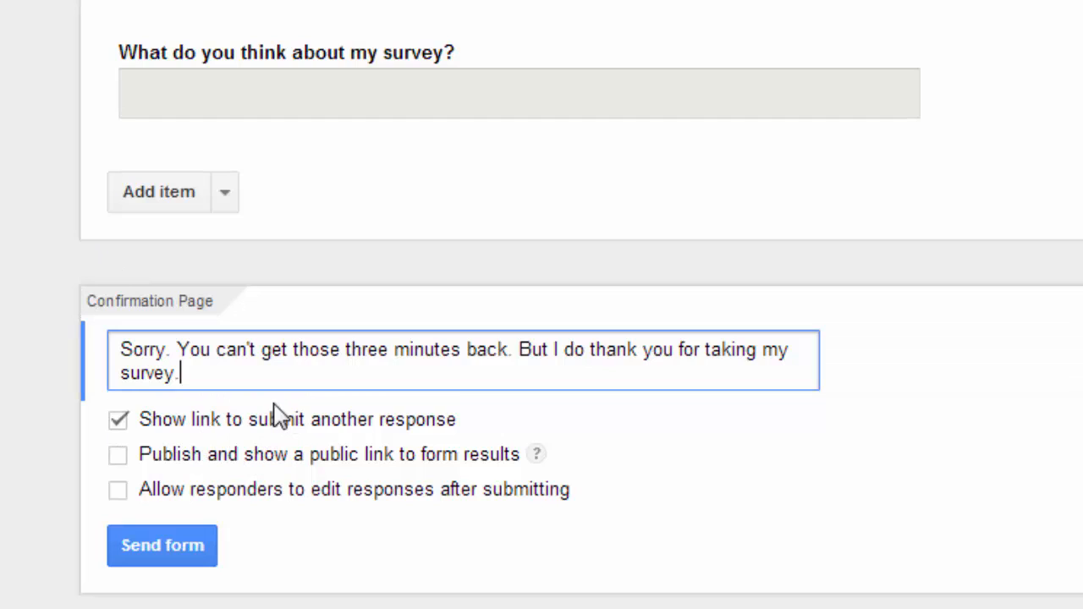
Turn off the confirmation page's link to submit another response
click(118, 420)
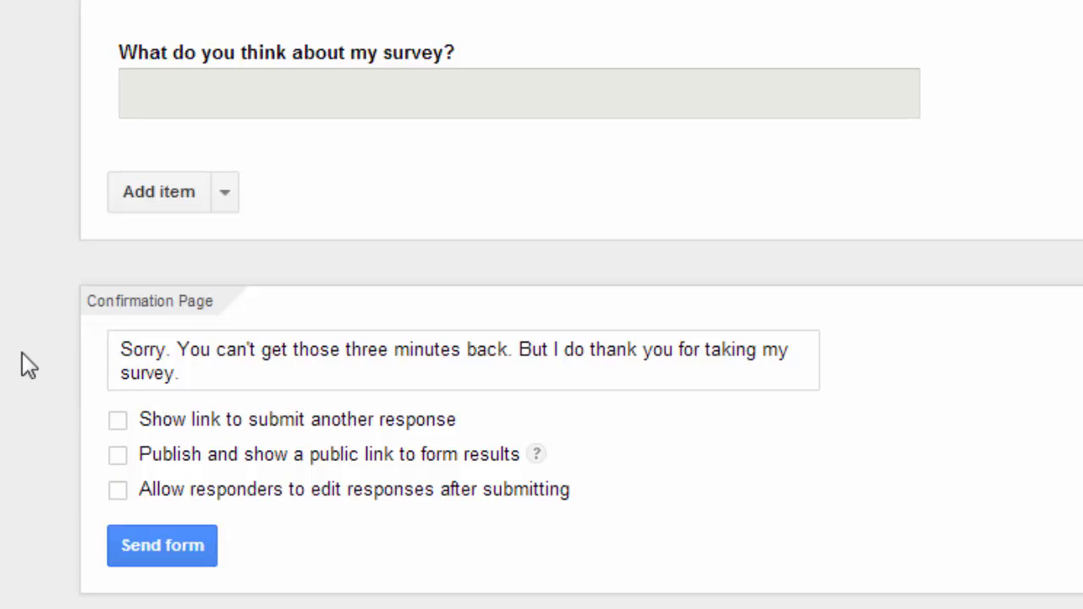
click(124, 457)
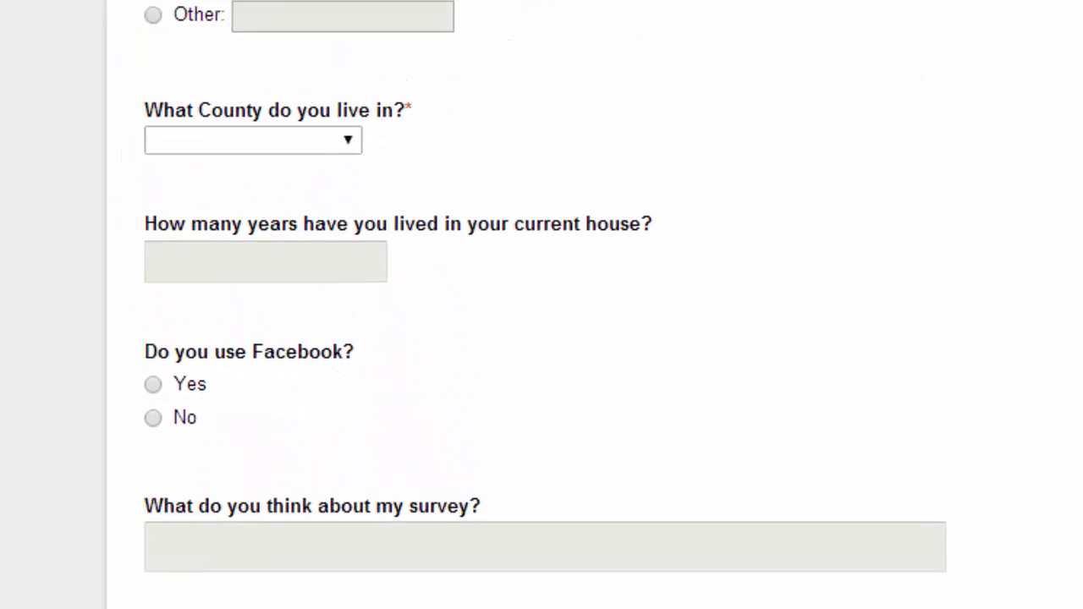
Open the live form, look through all its questions, and close it to return to the form editor
scroll(605, 436, up, 3)
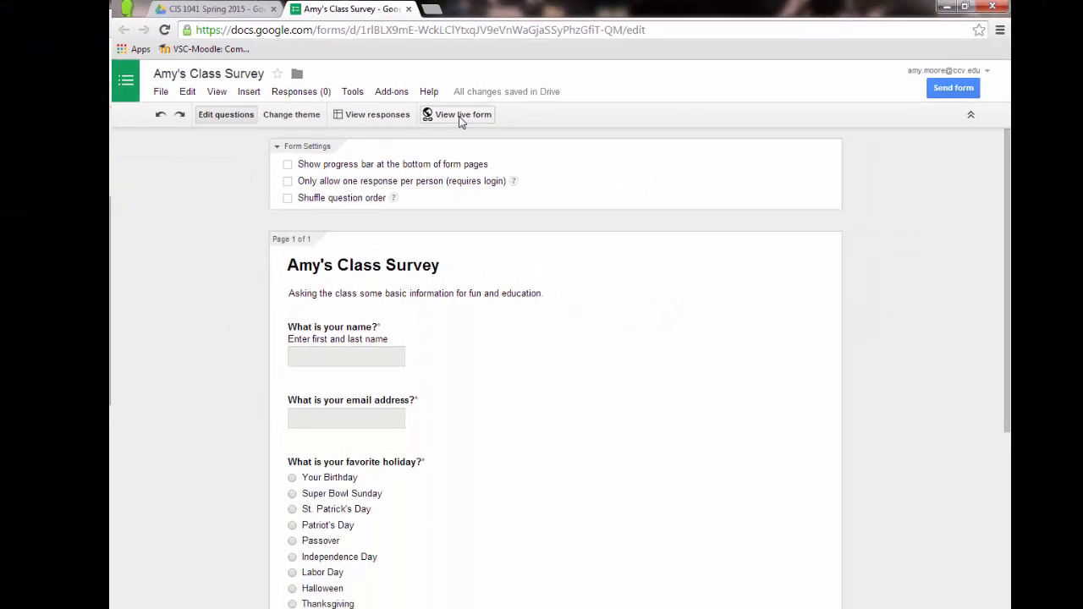
click(479, 244)
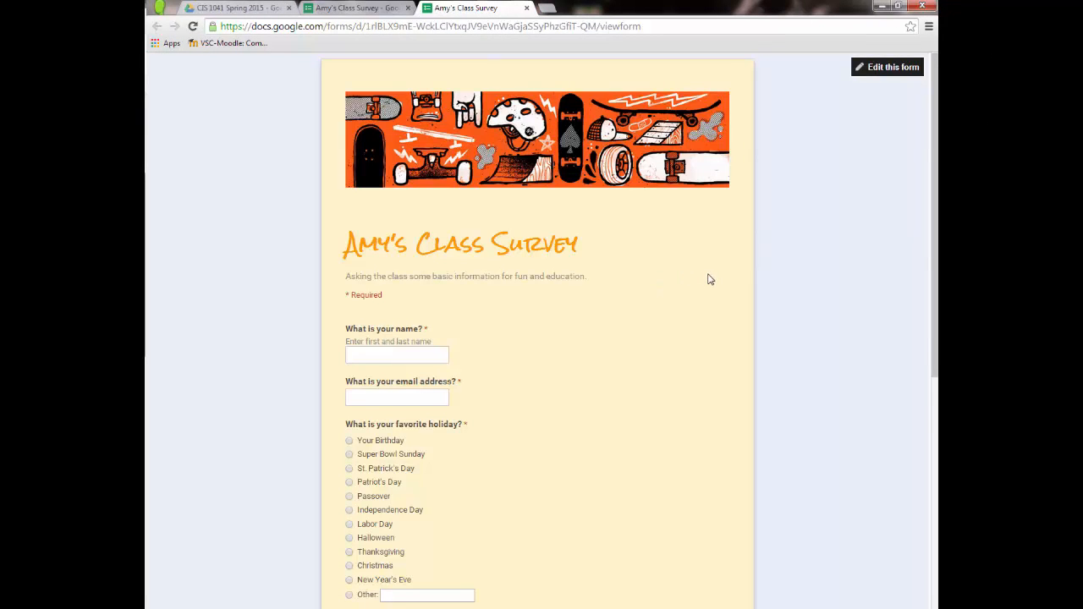
drag(933, 246, 935, 373)
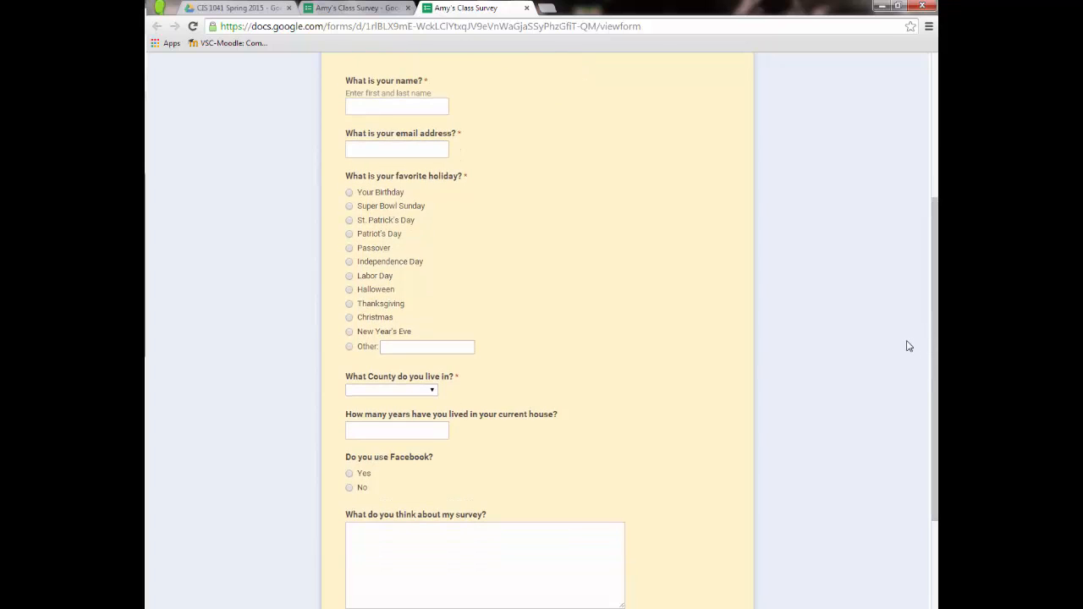
drag(935, 349, 884, 146)
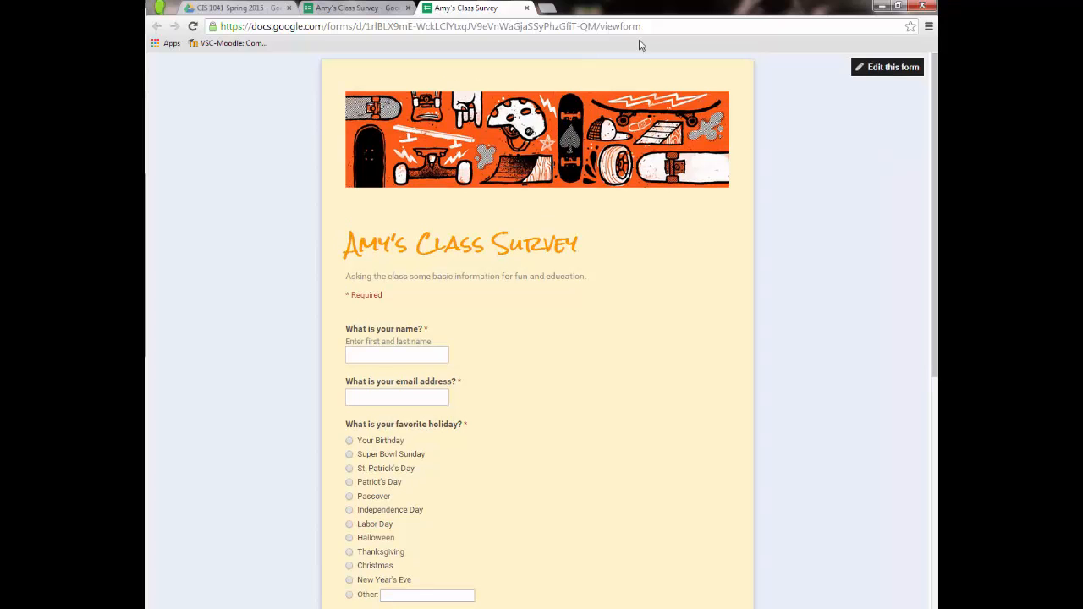
click(526, 9)
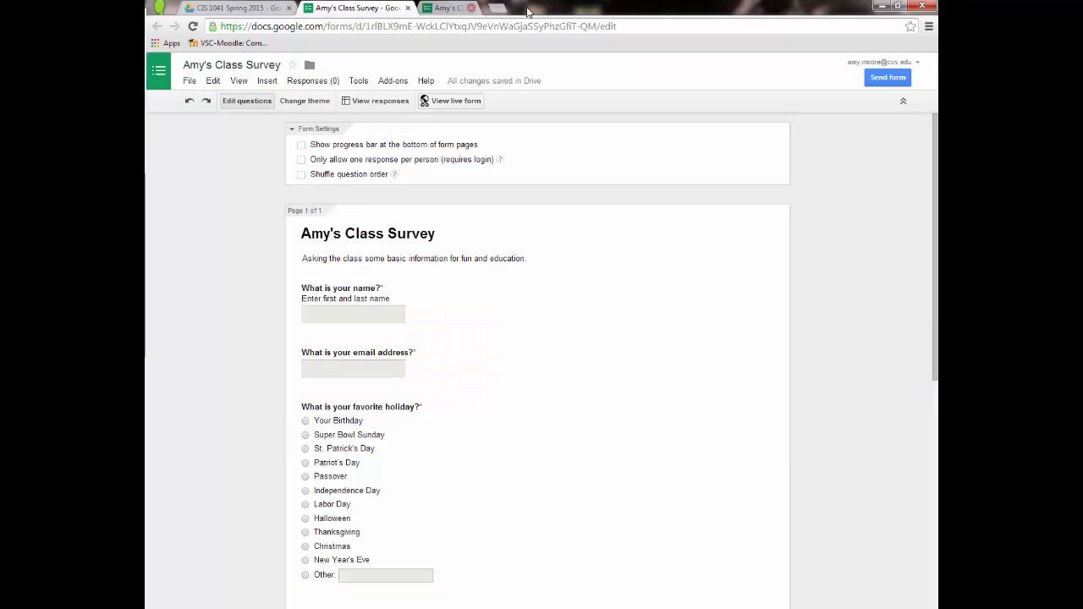
Open the "What is your name?" question for editing
drag(935, 397, 801, 189)
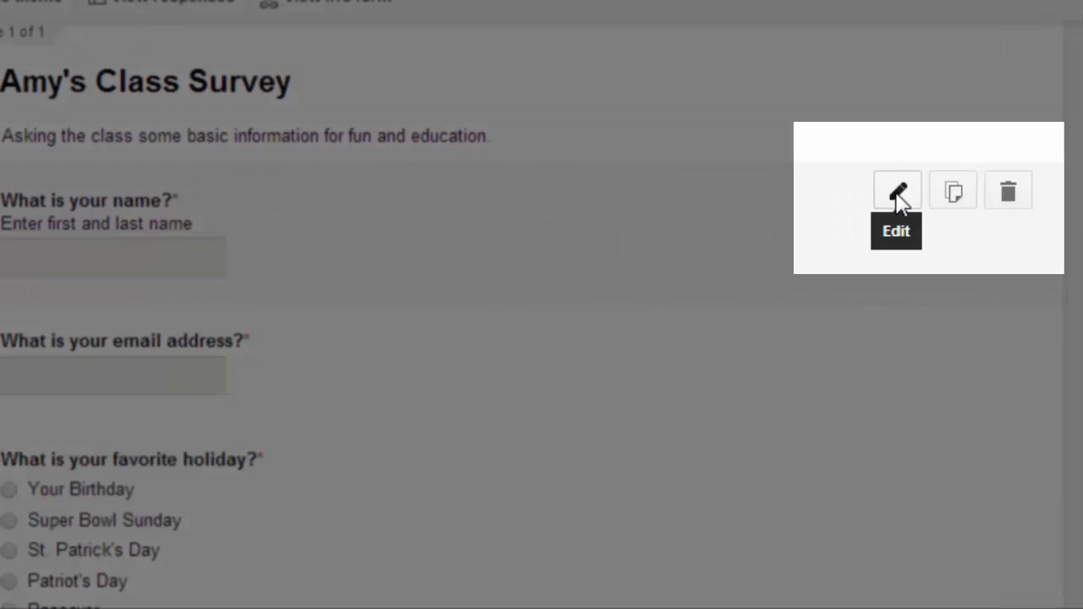
click(899, 195)
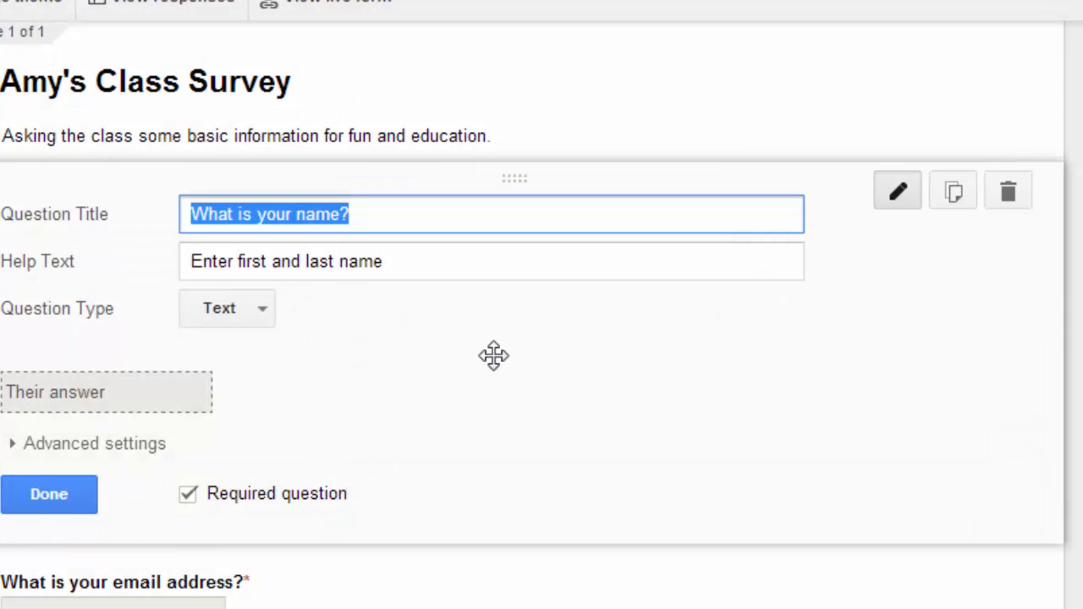
click(956, 200)
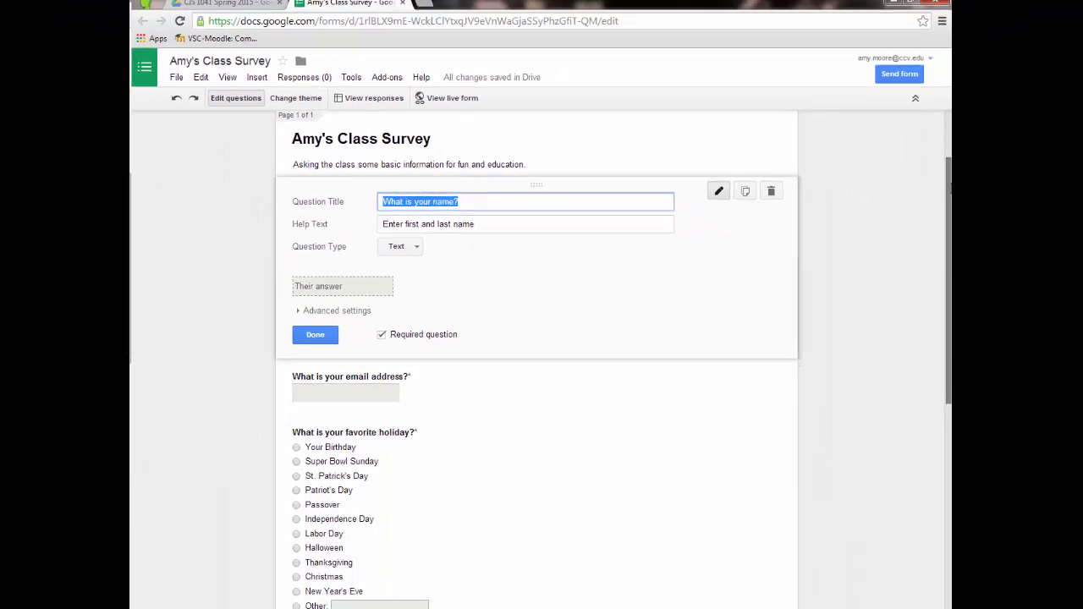
Open the live version of the survey from the top of the form editor
drag(933, 172, 932, 123)
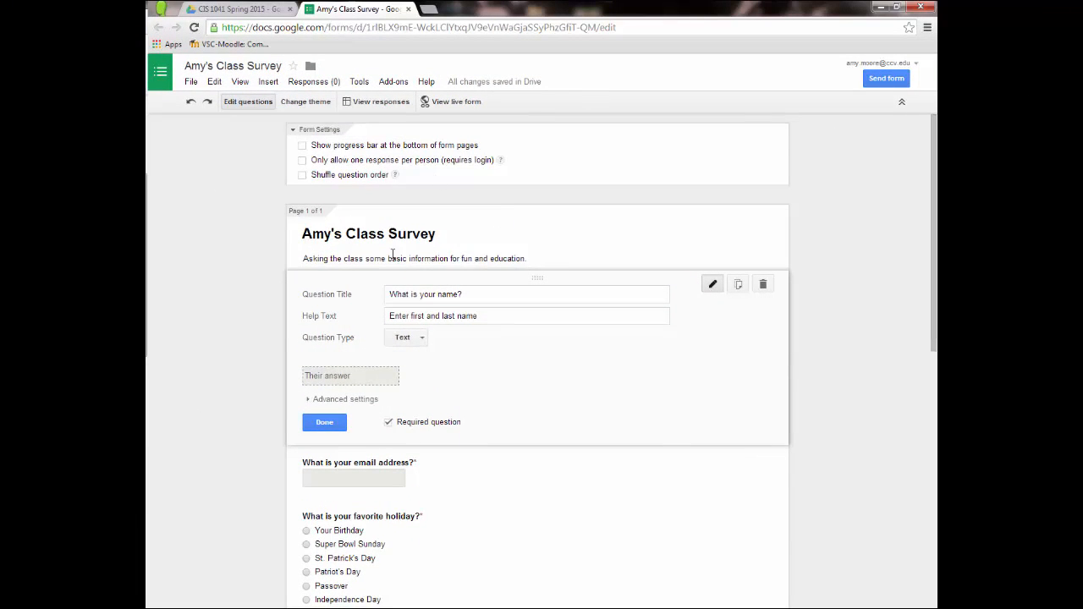
click(474, 103)
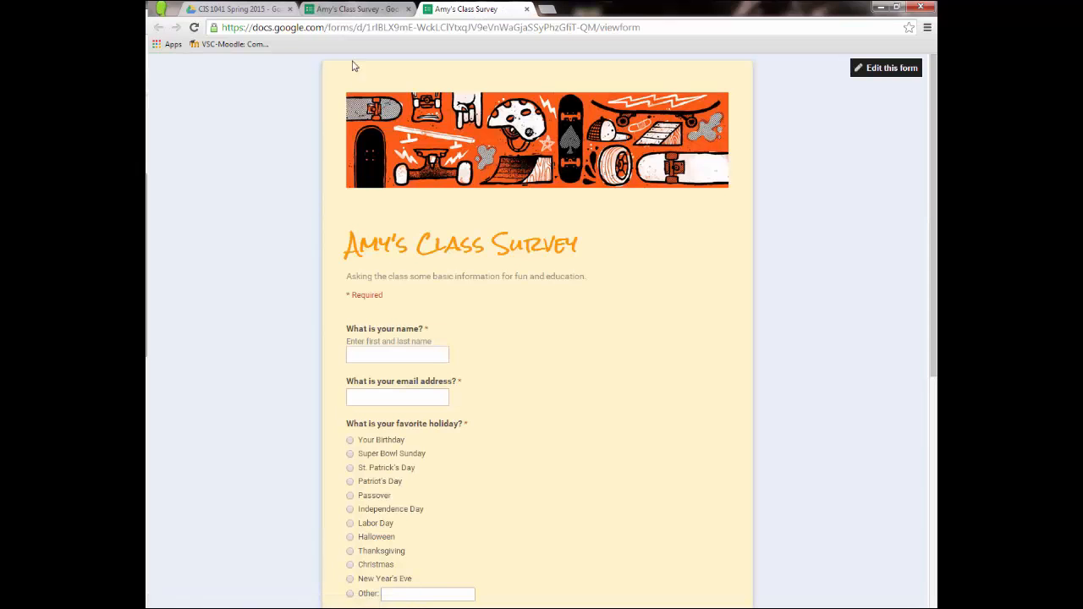